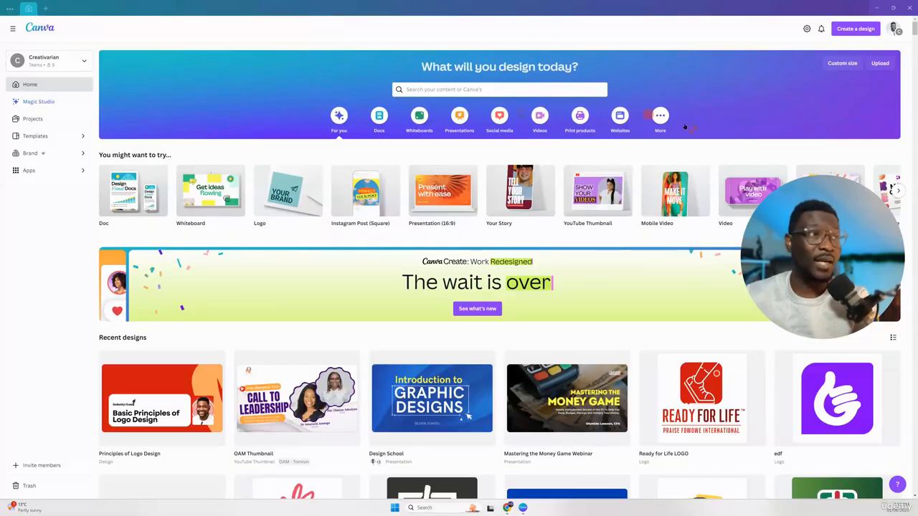
{"action": "left_click", "coordinate": [853, 31]}
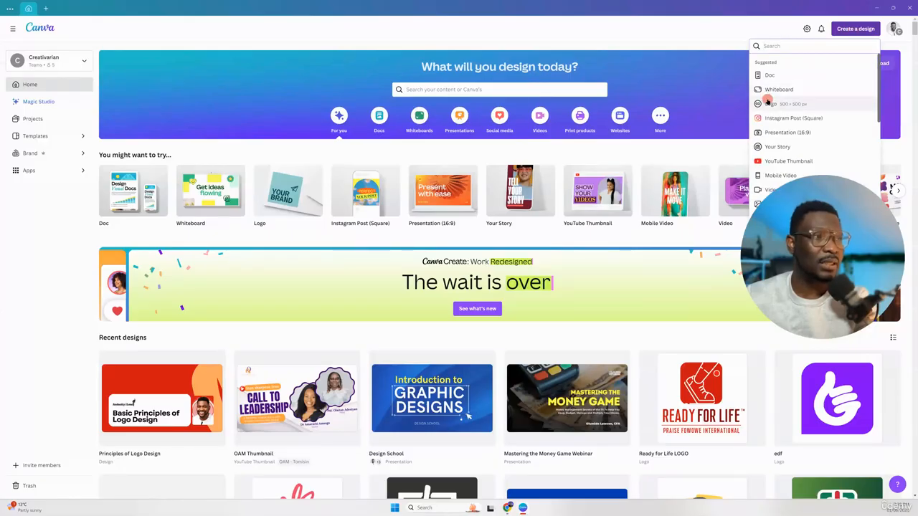
{"action": "left_click", "coordinate": [338, 122]}
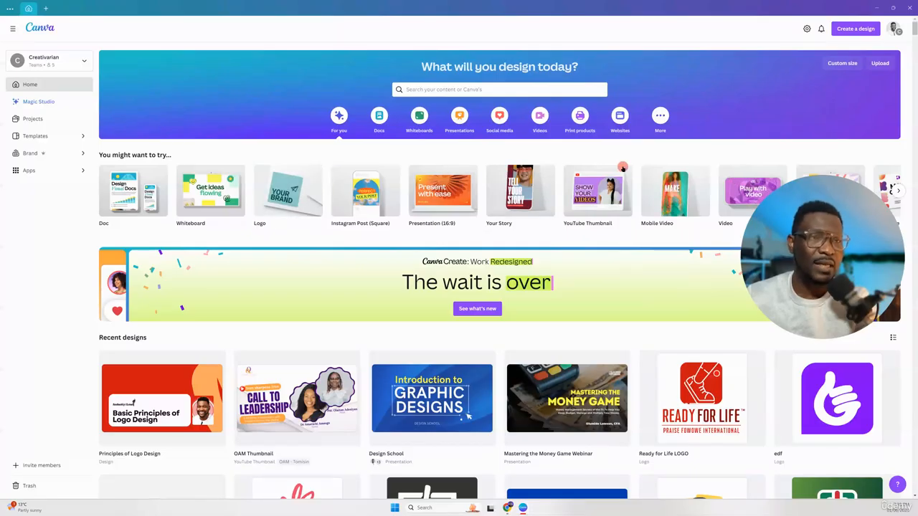
{"action": "left_click", "coordinate": [658, 121]}
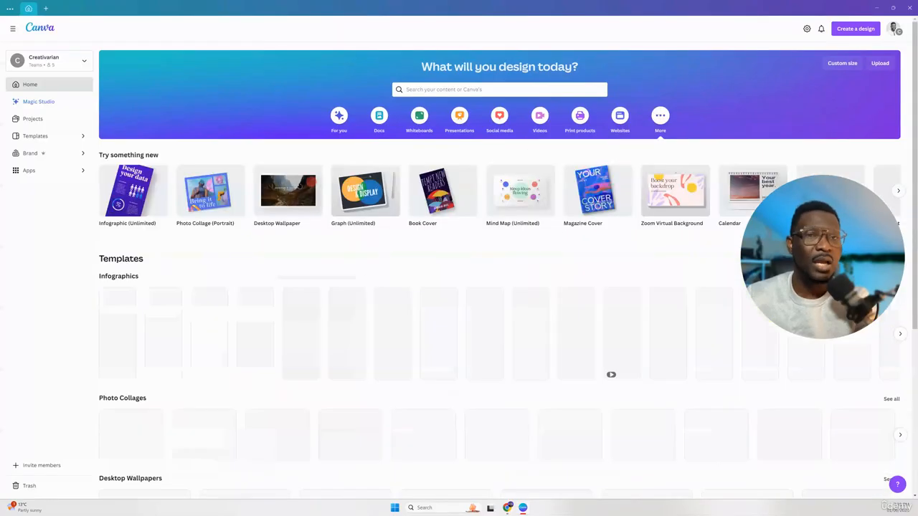
{"action": "scroll", "coordinate": [564, 194], "scroll_direction": "right", "scroll_amount": 5}
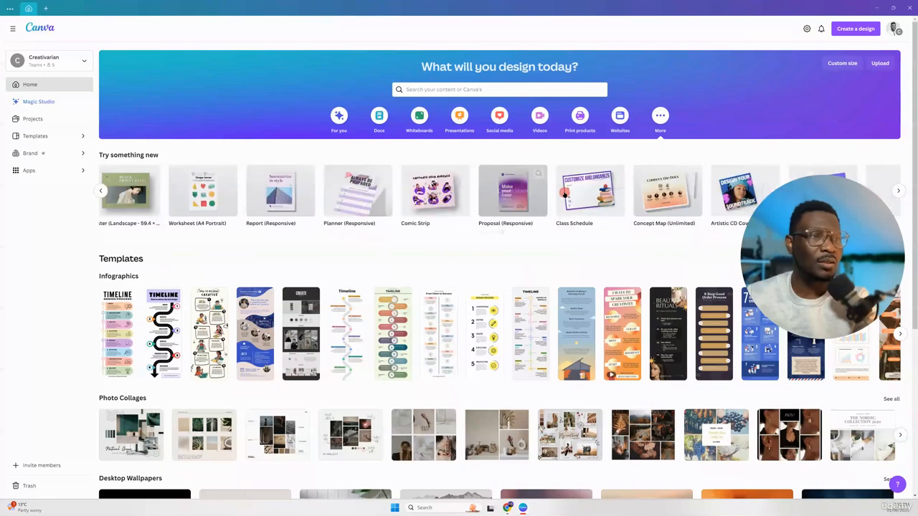
Step: Create a blank Logo design from the suggested design types
{"action": "left_click", "coordinate": [339, 118]}
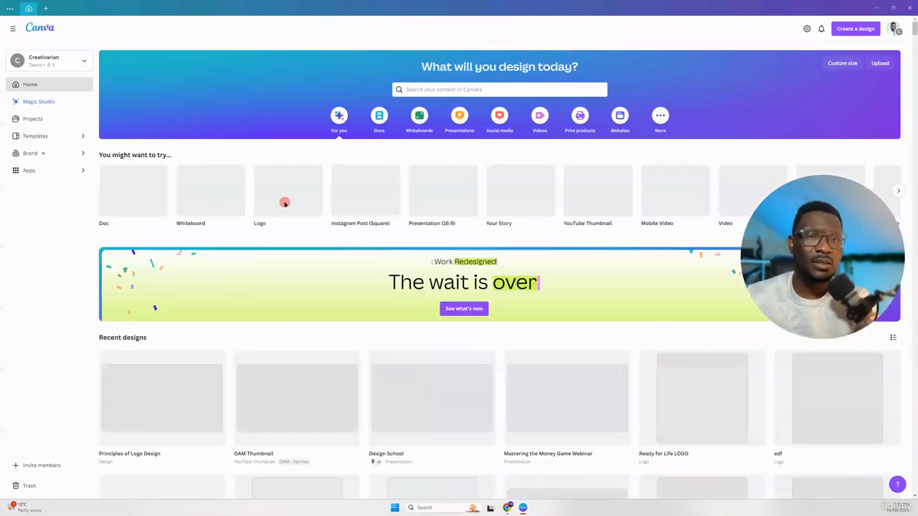
{"action": "mouse_move", "coordinate": [278, 200]}
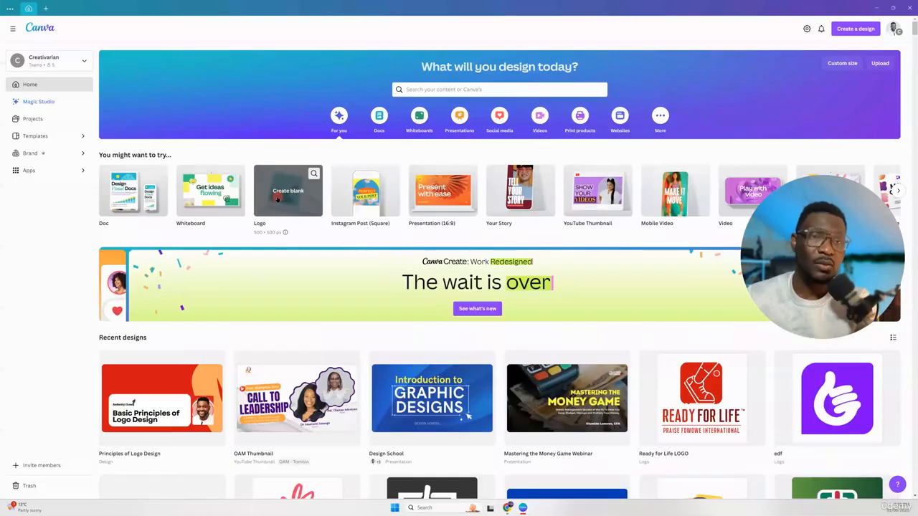
{"action": "left_click", "coordinate": [277, 199]}
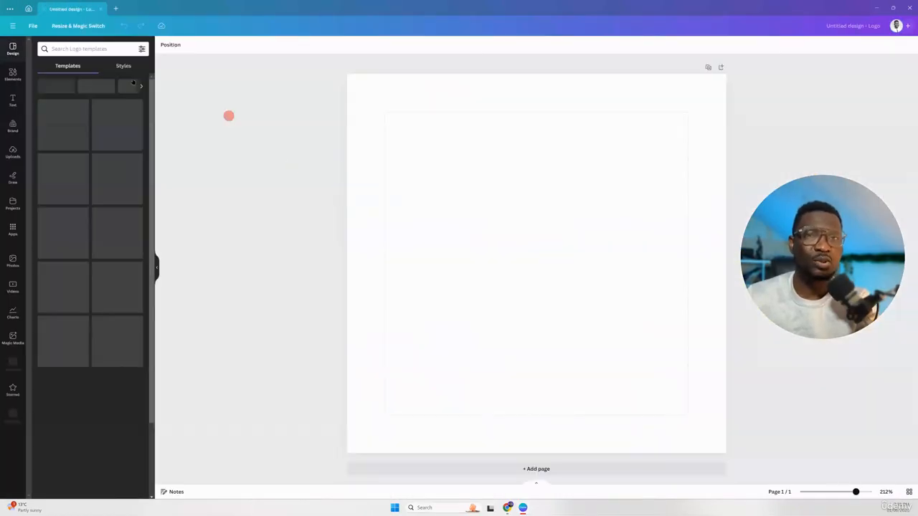
Step: Resize the blank logo design itself to a custom size of 5000 × 5000 px, without making a copy
{"action": "left_click", "coordinate": [74, 27]}
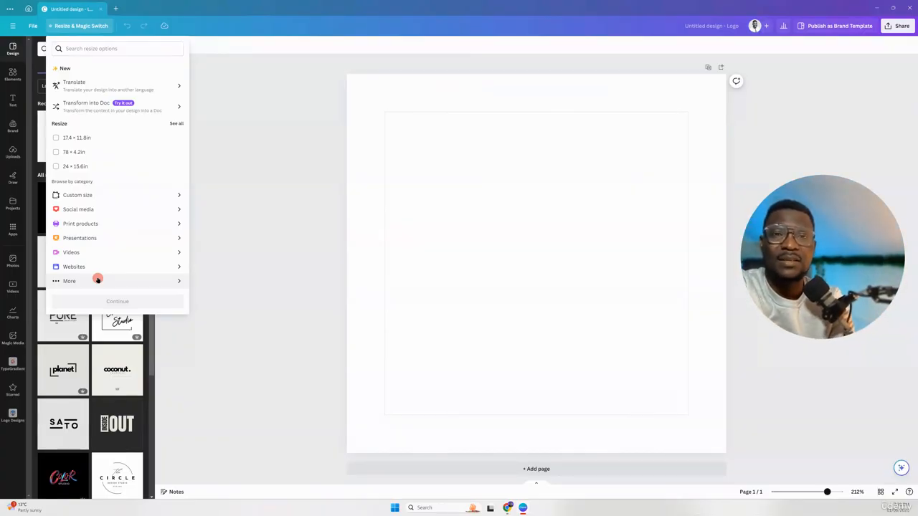
{"action": "left_click", "coordinate": [97, 196]}
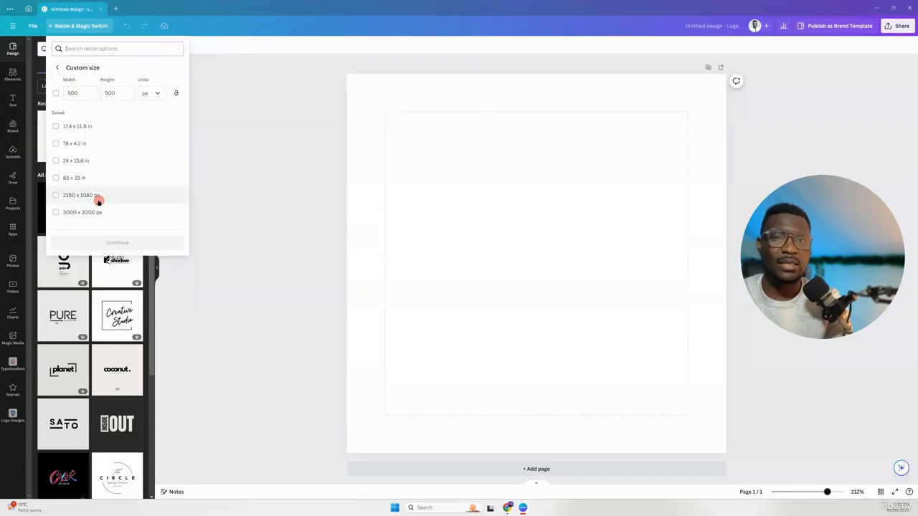
{"action": "left_click", "coordinate": [79, 93]}
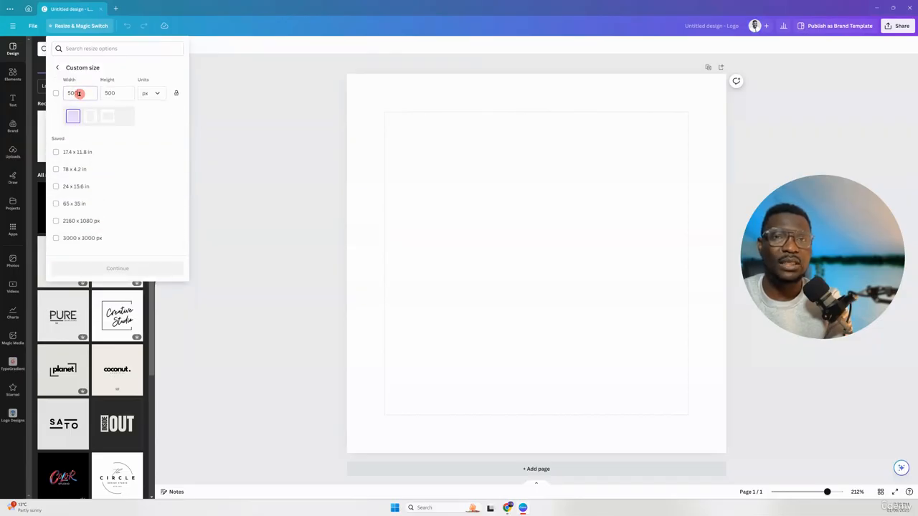
{"action": "type", "text": "0"}
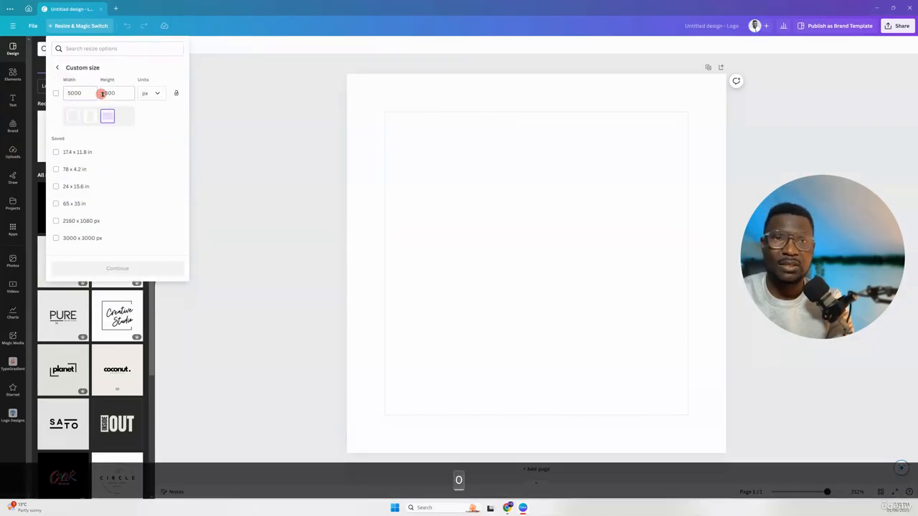
{"action": "left_click", "coordinate": [117, 93]}
{"action": "type", "text": "0"}
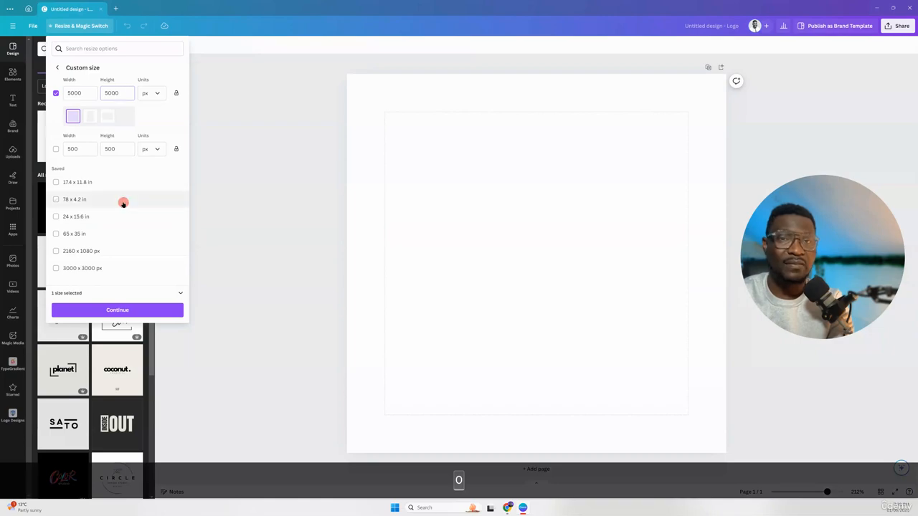
{"action": "left_click", "coordinate": [118, 310]}
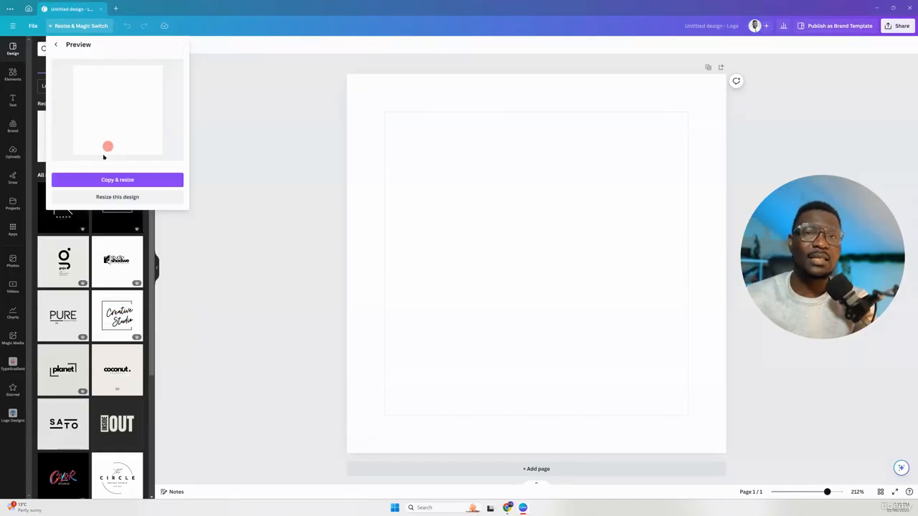
{"action": "left_click", "coordinate": [95, 196]}
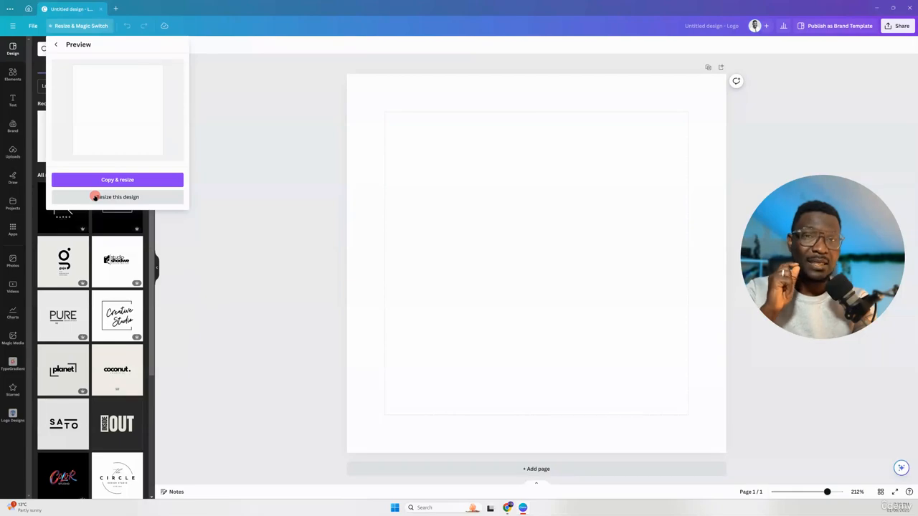
{"action": "left_click", "coordinate": [94, 197]}
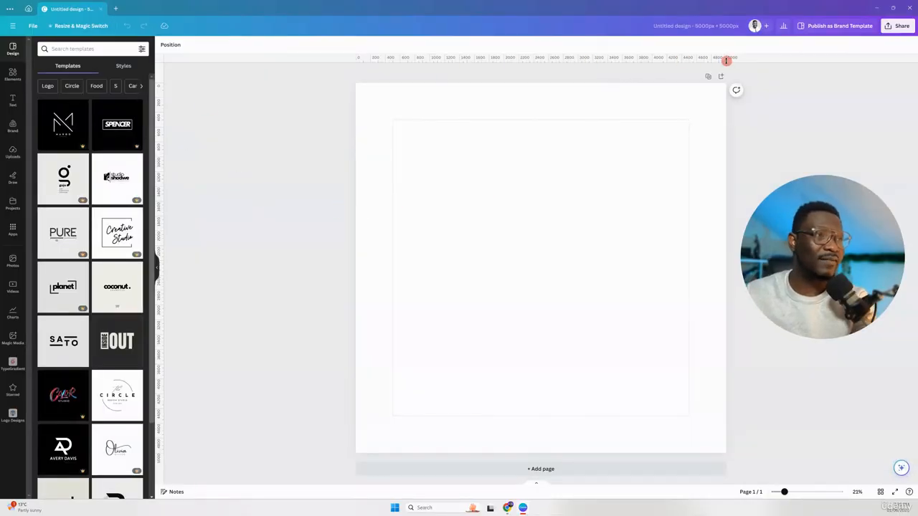
Step: Examine the rulers, guides and margins options in the design's settings
{"action": "left_click", "coordinate": [31, 27]}
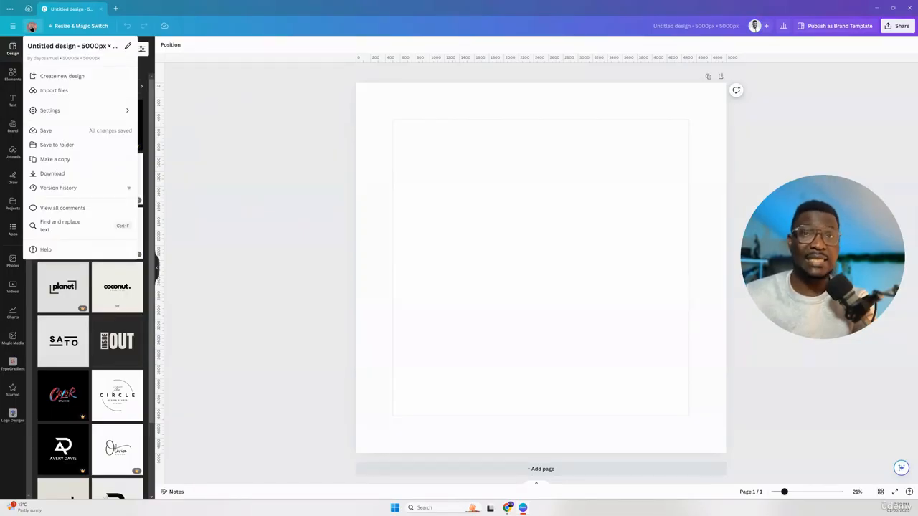
{"action": "mouse_move", "coordinate": [69, 114]}
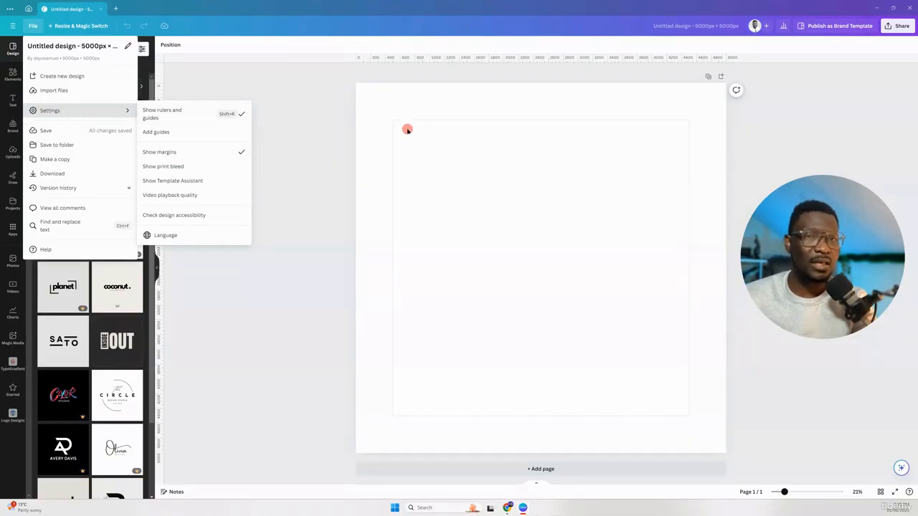
{"action": "left_click", "coordinate": [408, 175]}
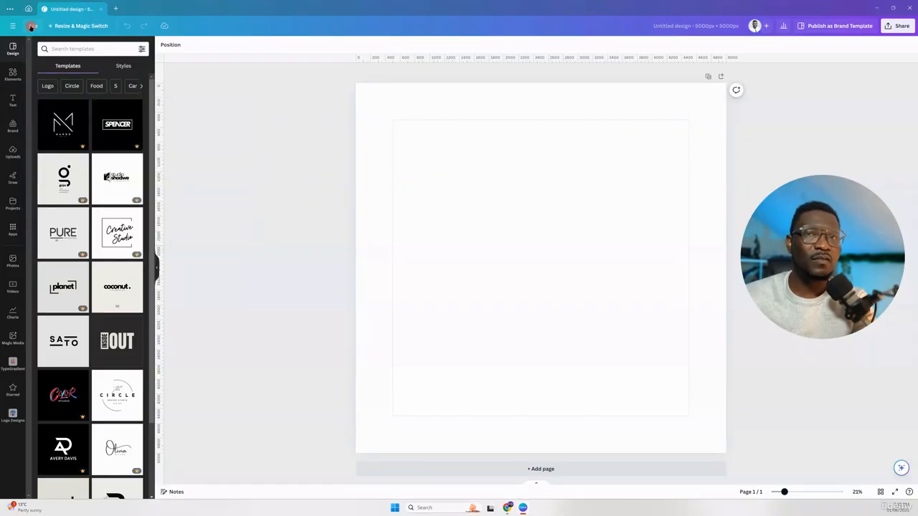
{"action": "left_click", "coordinate": [31, 27]}
{"action": "mouse_move", "coordinate": [127, 110]}
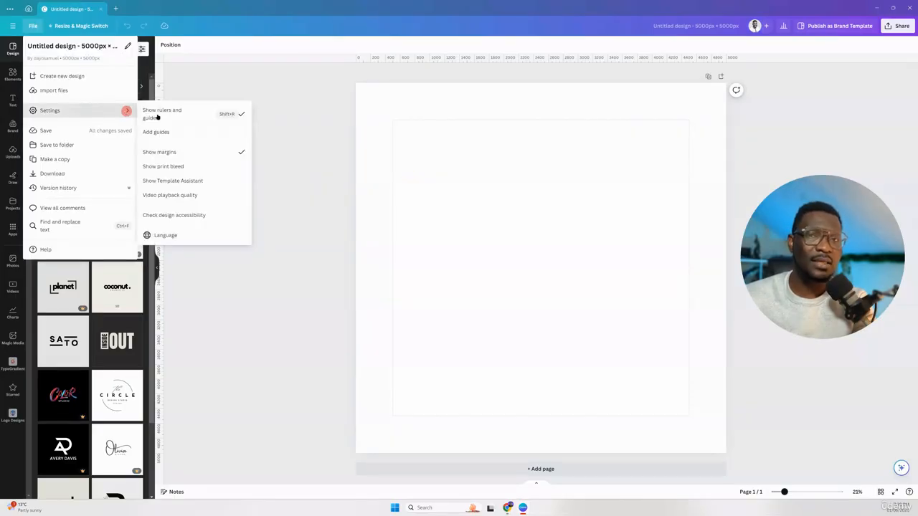
{"action": "left_click", "coordinate": [195, 119]}
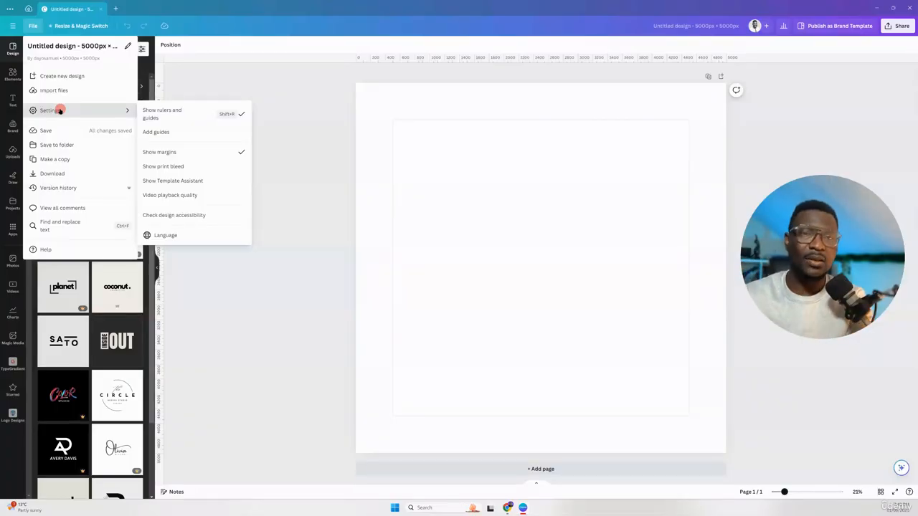
Step: Hide the page margins and show them again
{"action": "left_click", "coordinate": [169, 152]}
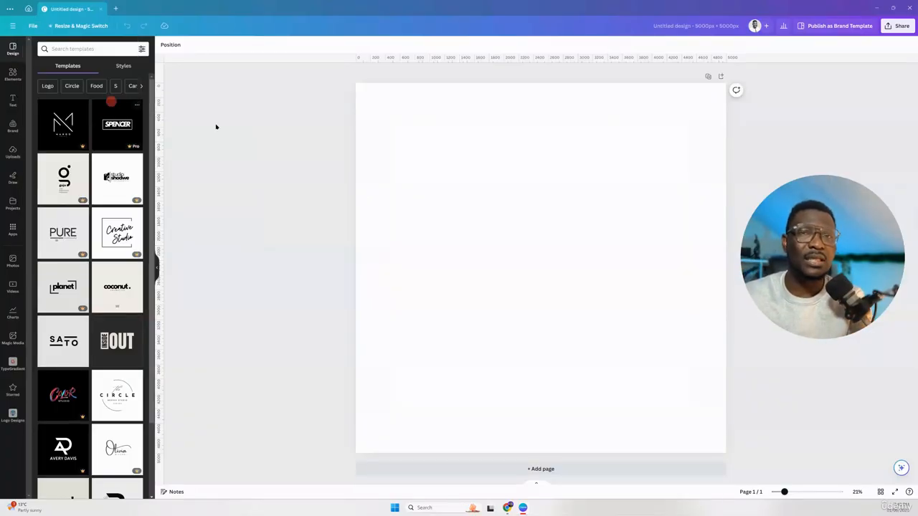
{"action": "left_click", "coordinate": [32, 27]}
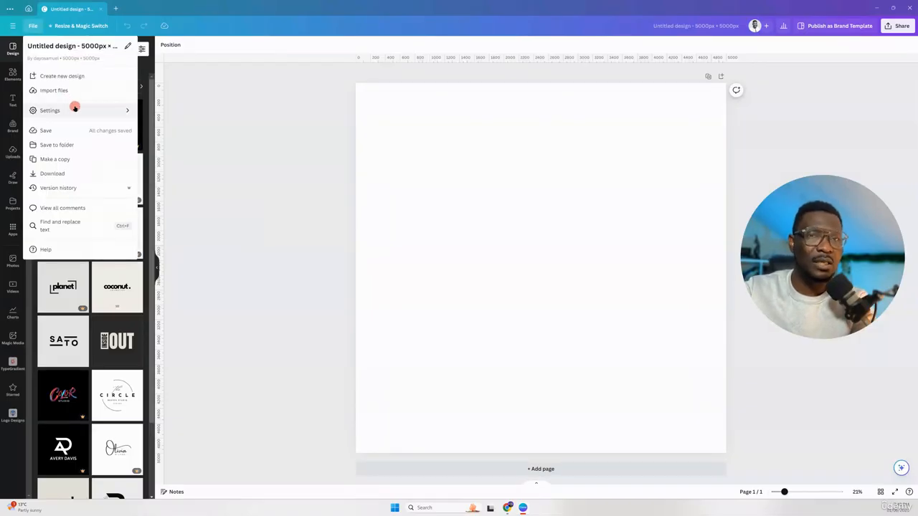
{"action": "mouse_move", "coordinate": [74, 108]}
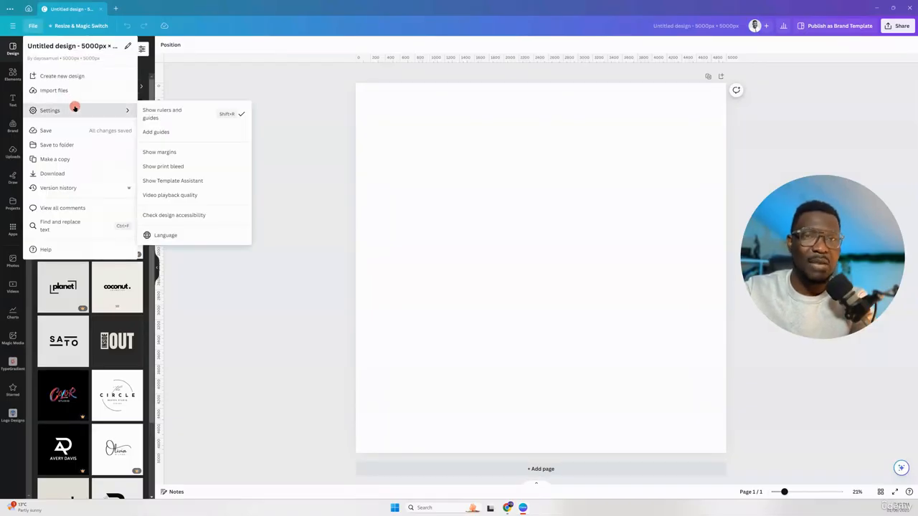
{"action": "left_click", "coordinate": [193, 152]}
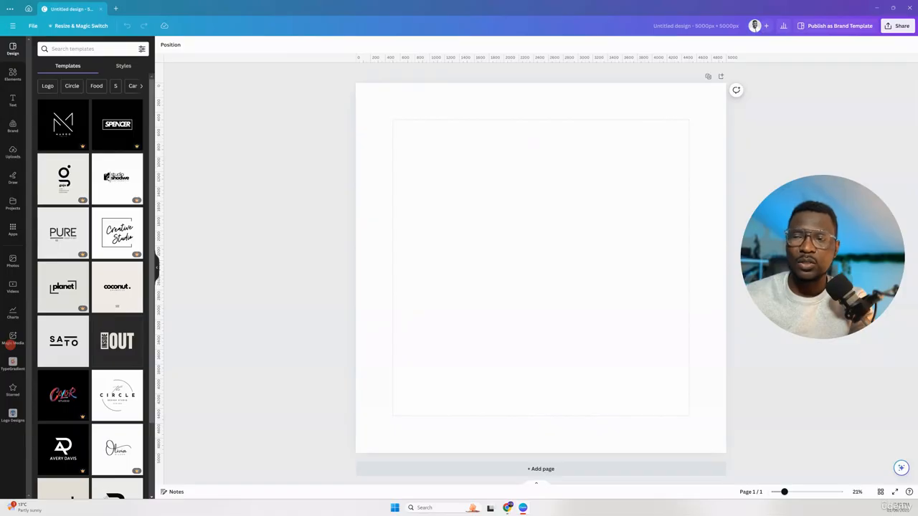
Step: Paste the copied text "Tamil Lanes Consulting - personal brand and consulting" onto the page and enlarge it to font size 142
{"action": "left_click", "coordinate": [544, 238]}
{"action": "key", "text": "ctrl+v"}
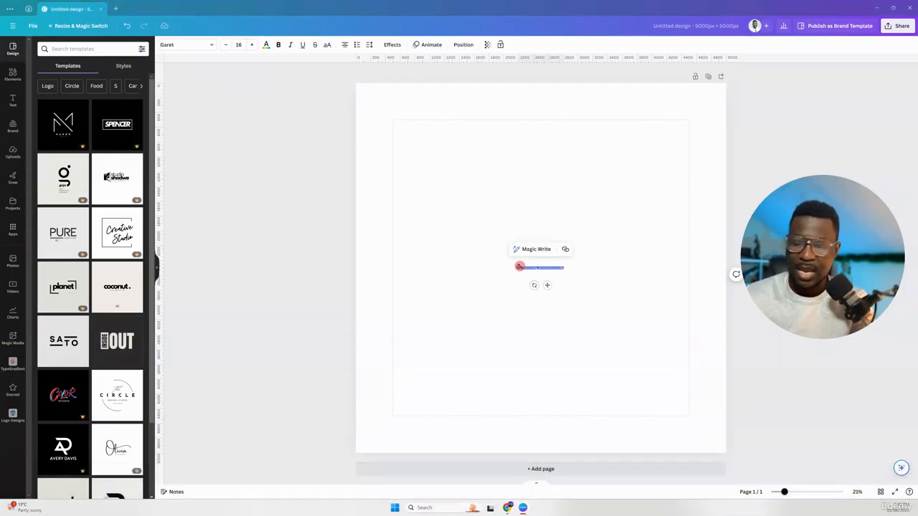
{"action": "left_click_drag", "start_coordinate": [519, 266], "coordinate": [181, 131]}
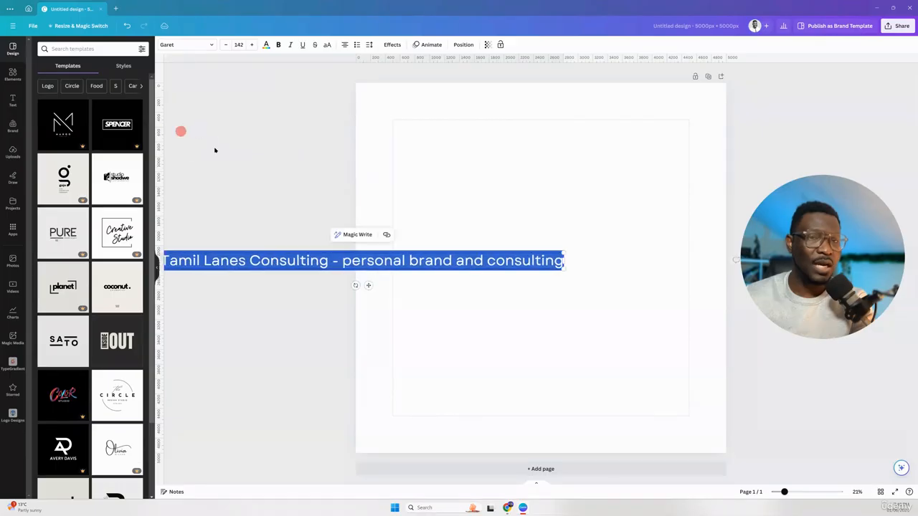
Step: Narrow the pasted text box so its text wraps onto three lines, and place it slightly above the middle of the page
{"action": "left_click_drag", "start_coordinate": [365, 283], "coordinate": [585, 188]}
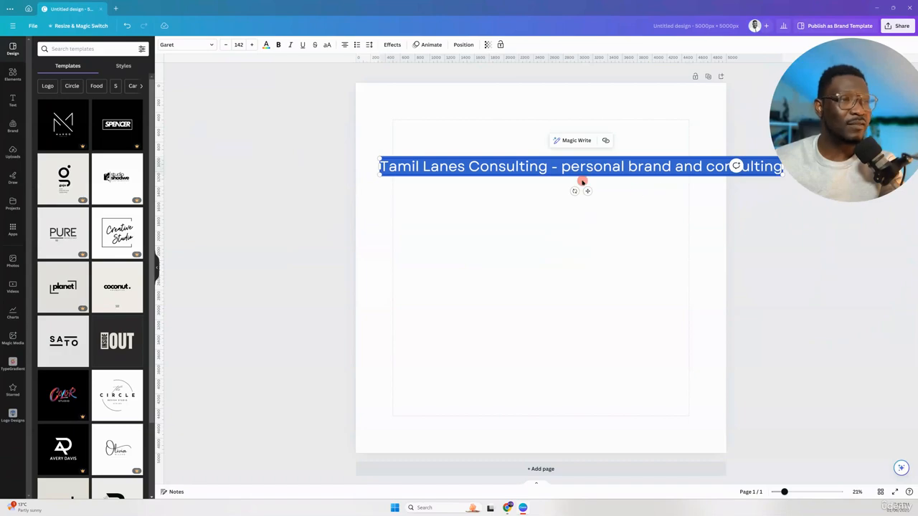
{"action": "left_click_drag", "start_coordinate": [586, 191], "coordinate": [612, 276]}
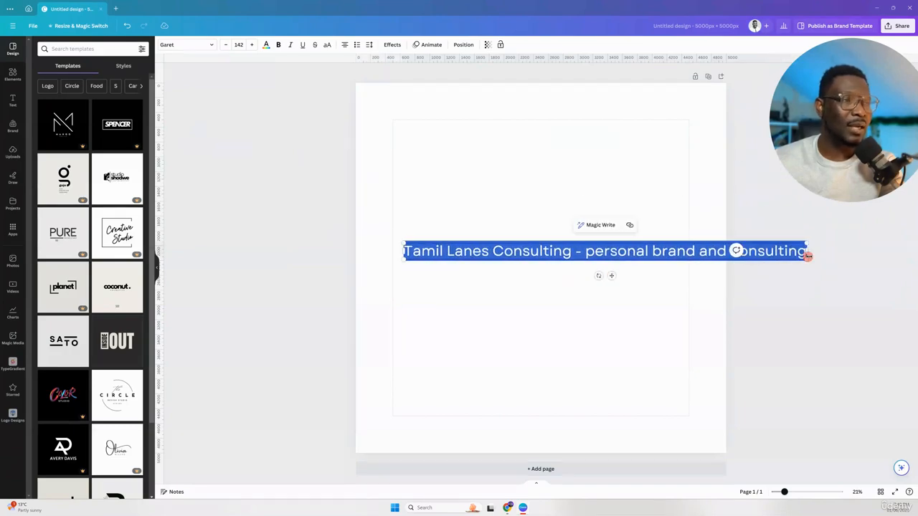
{"action": "left_click_drag", "start_coordinate": [811, 251], "coordinate": [600, 269]}
{"action": "left_click", "coordinate": [671, 278]}
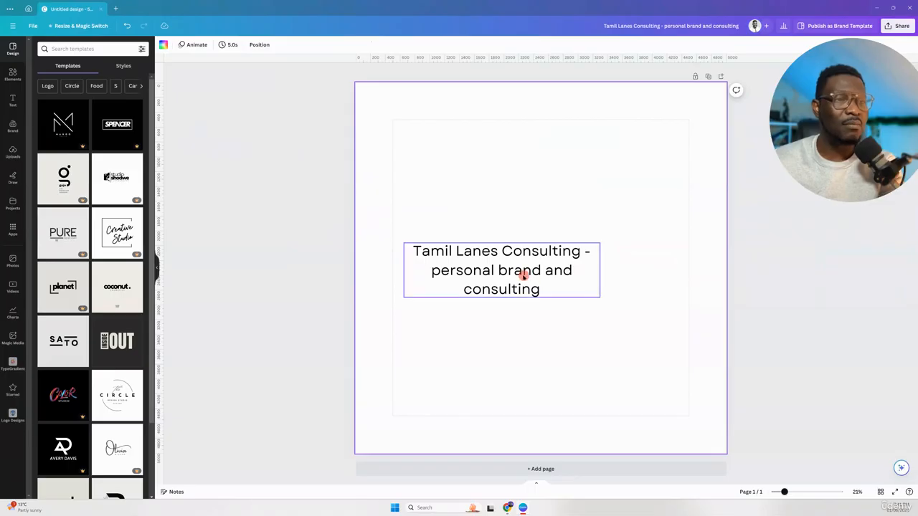
{"action": "left_click_drag", "start_coordinate": [522, 273], "coordinate": [554, 237]}
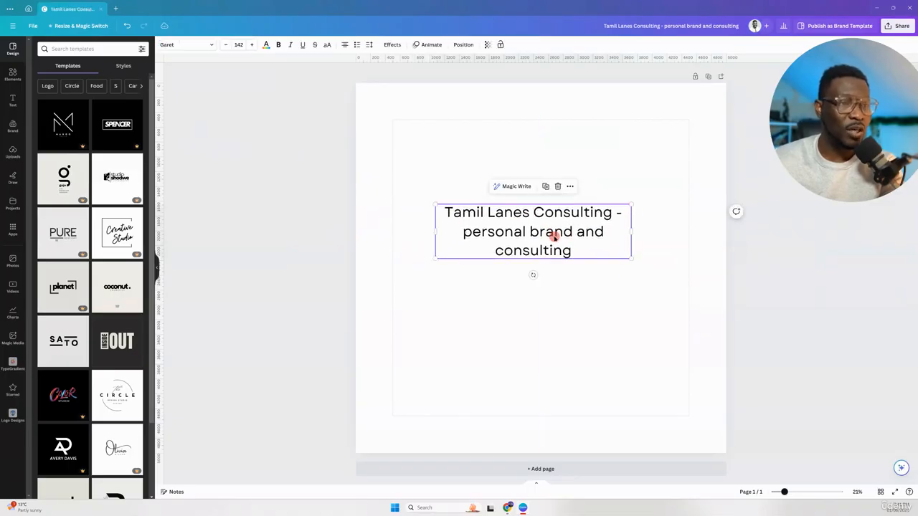
{"action": "left_click", "coordinate": [430, 170]}
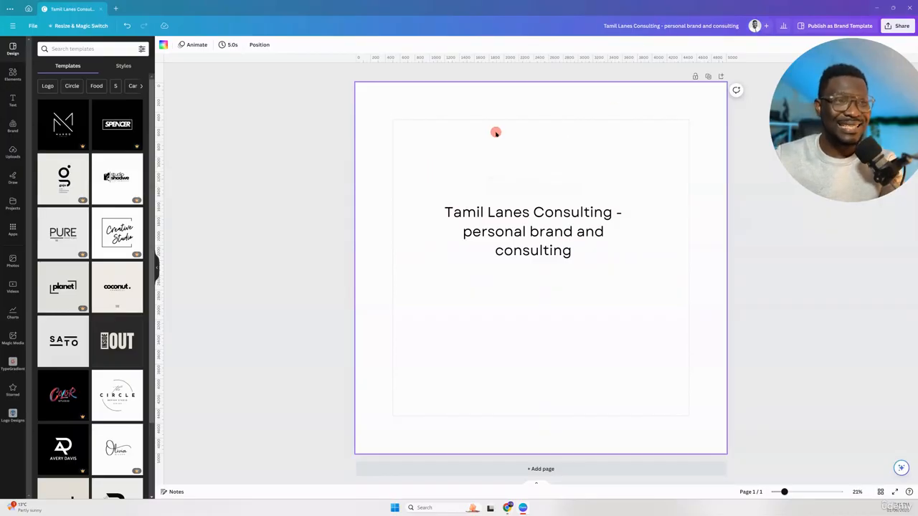
Step: Add a new text reading "TEXT-BASED LOGO" and place it above the Tamil Lanes Consulting text
{"action": "key", "text": "t"}
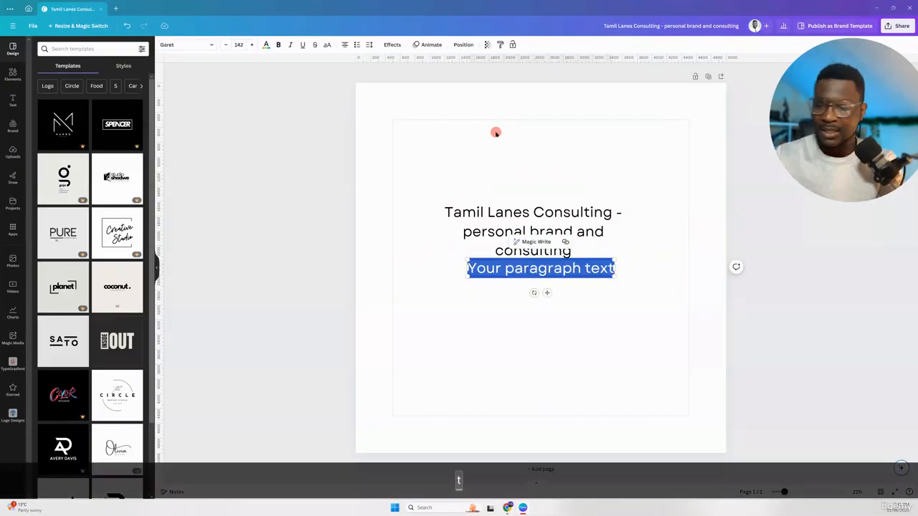
{"action": "key", "text": "CapsLock"}
{"action": "type", "text": "TEXT-"}
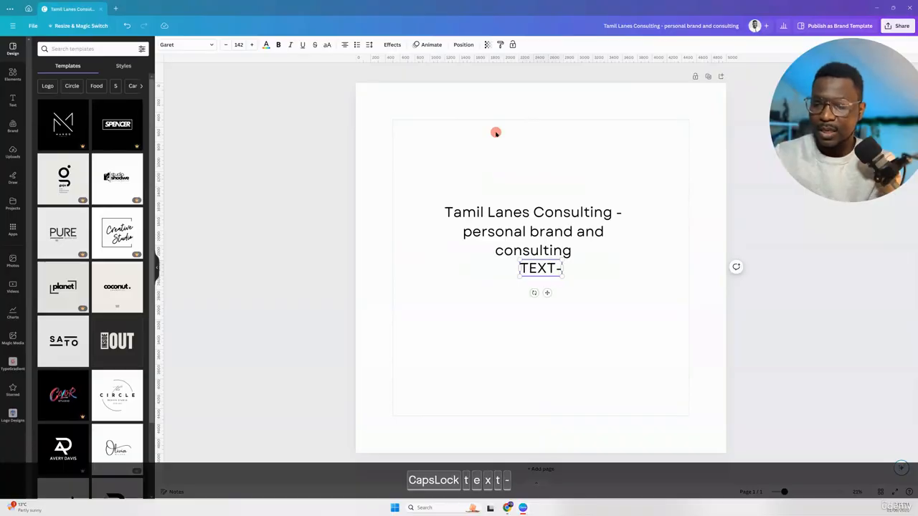
{"action": "type", "text": "BASED LOG"}
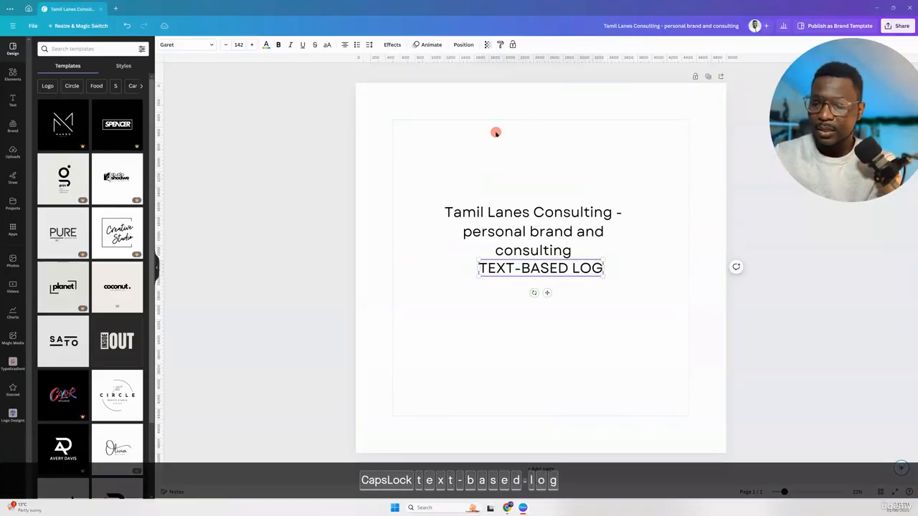
{"action": "type", "text": "O"}
{"action": "left_click_drag", "start_coordinate": [547, 293], "coordinate": [543, 181]}
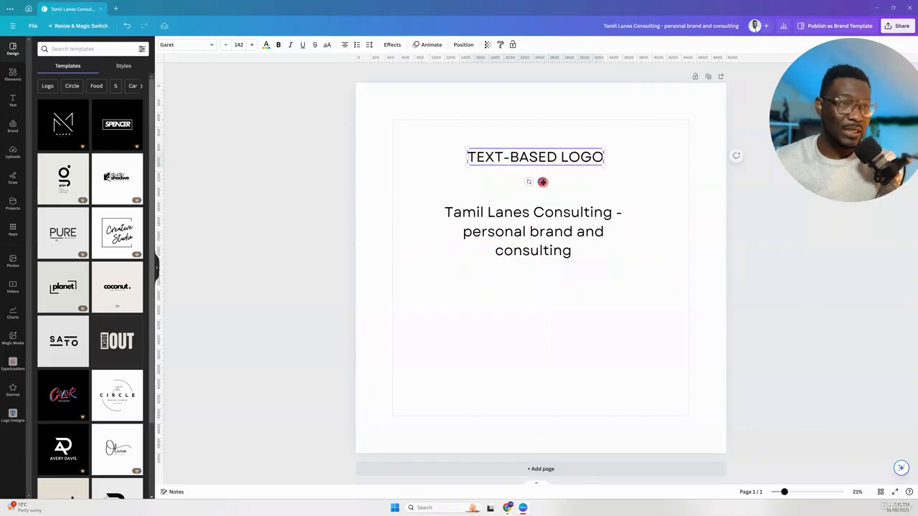
Step: Duplicate the three-line Tamil Lanes Consulting description and place the copy directly beneath the original
{"action": "left_click", "coordinate": [535, 231]}
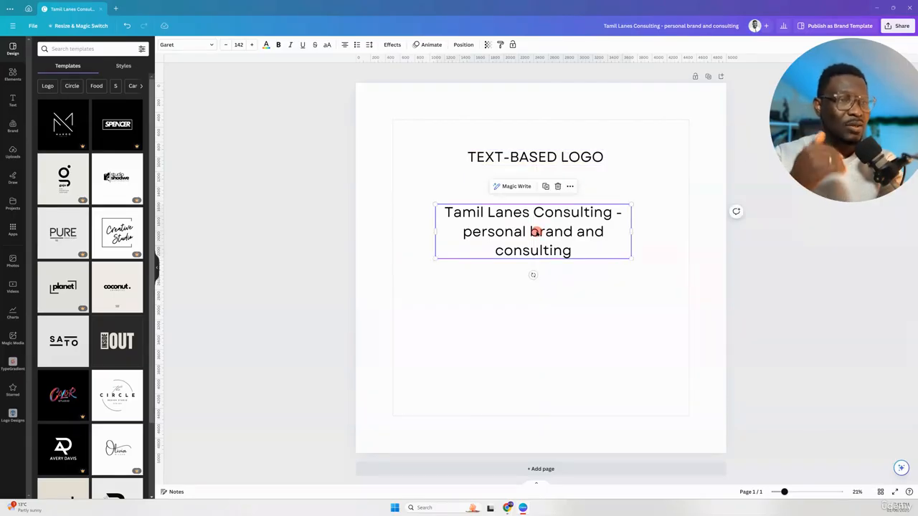
{"action": "left_click", "coordinate": [546, 188]}
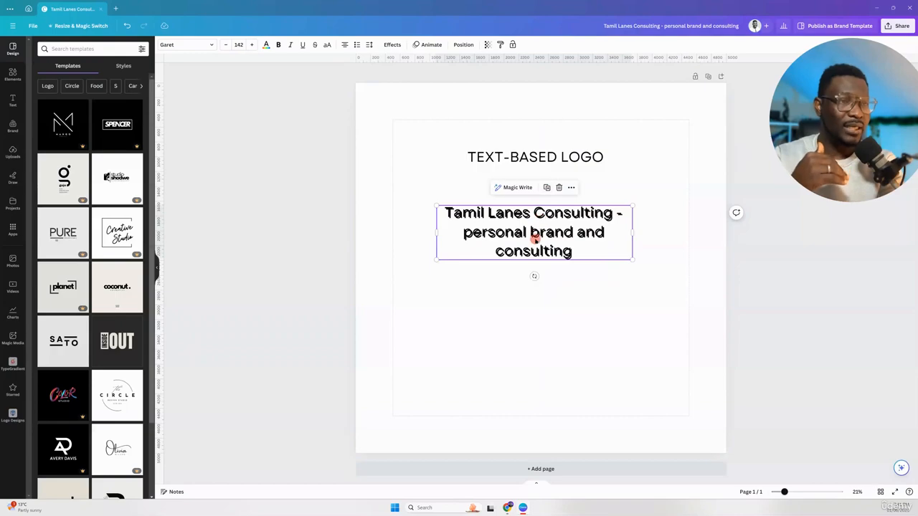
{"action": "left_click_drag", "start_coordinate": [534, 242], "coordinate": [530, 304]}
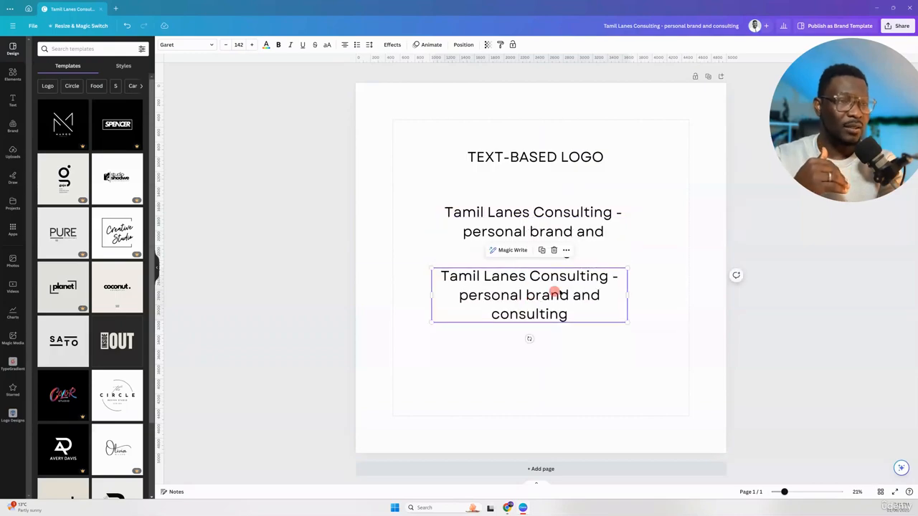
Step: Shorten the copied text to "Tamil Lanes Consulting" and space it apart by moving the description up and the copy down
{"action": "double_click", "coordinate": [609, 280]}
{"action": "left_click", "coordinate": [613, 278]}
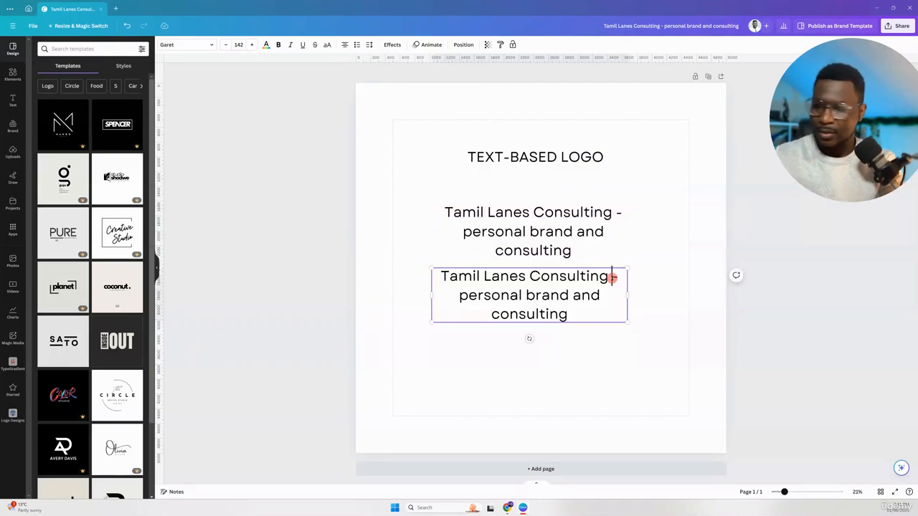
{"action": "key", "text": "ctrl+shift+Down"}
{"action": "key", "text": "BackSpace"}
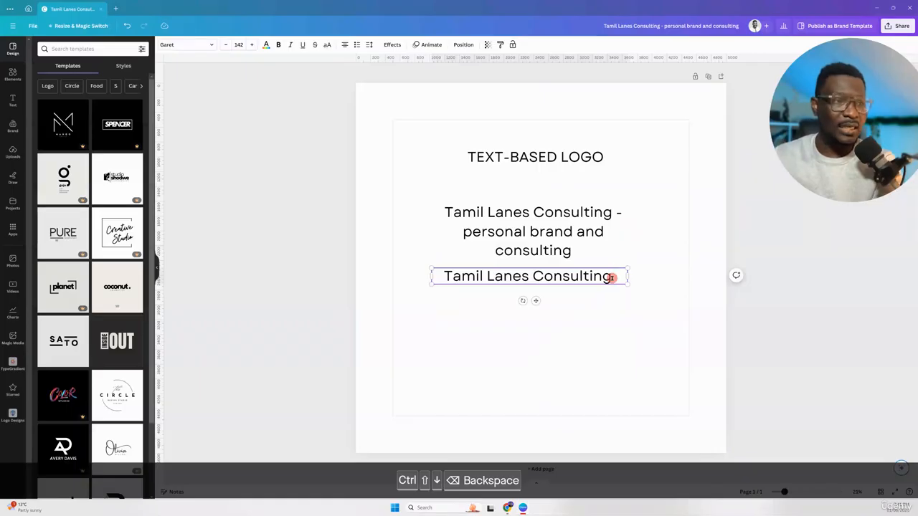
{"action": "key", "text": "BackSpace"}
{"action": "left_click", "coordinate": [560, 320]}
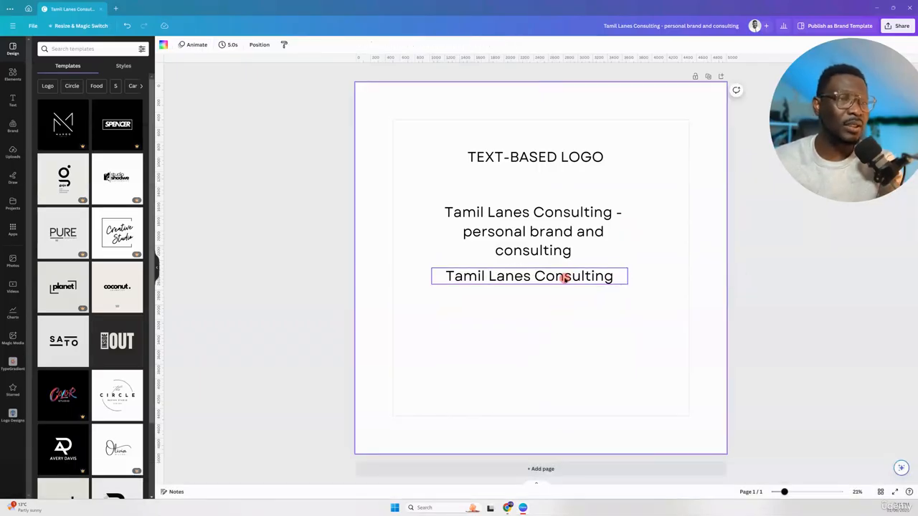
{"action": "left_click_drag", "start_coordinate": [560, 220], "coordinate": [562, 200]}
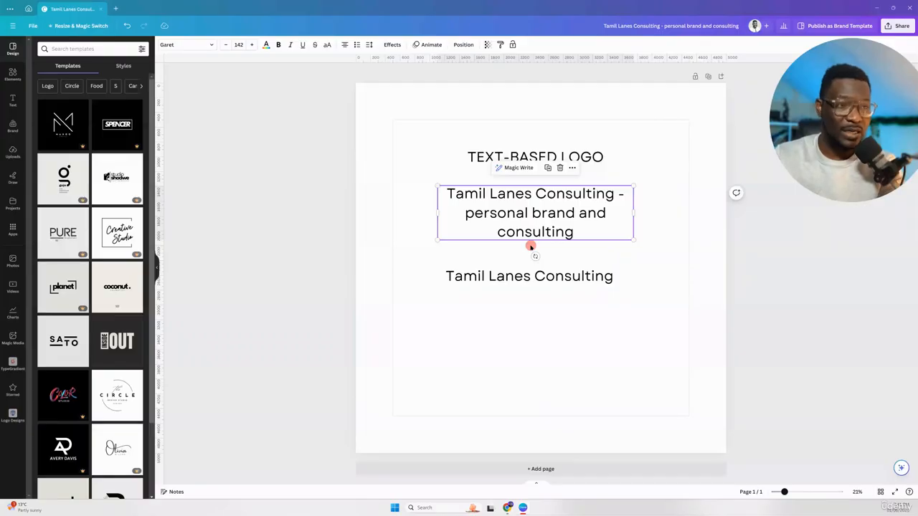
{"action": "left_click_drag", "start_coordinate": [528, 280], "coordinate": [529, 309]}
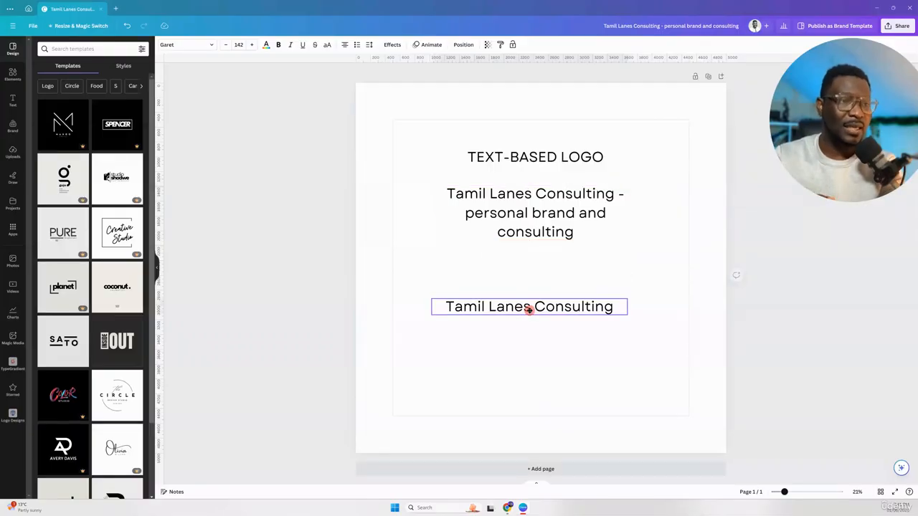
Step: Add a second page and move the "Tamil Lanes Consulting" text onto its upper half
{"action": "left_click", "coordinate": [519, 469]}
{"action": "scroll", "coordinate": [543, 266], "scroll_direction": "up", "scroll_amount": 3}
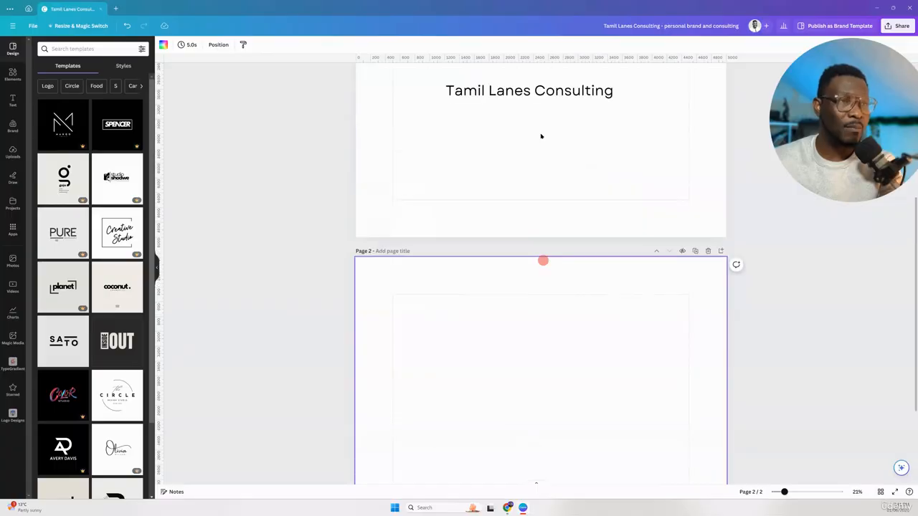
{"action": "left_click_drag", "start_coordinate": [541, 103], "coordinate": [539, 375]}
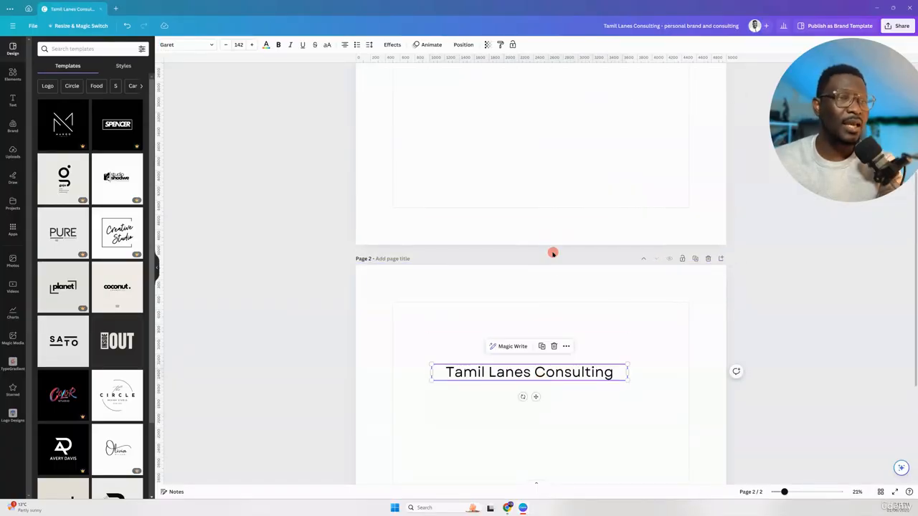
Step: Add a new text beneath the description on page 1 with the lowercase lines "clarity" and "action"
{"action": "scroll", "coordinate": [553, 253], "scroll_direction": "up", "scroll_amount": 3}
{"action": "scroll", "coordinate": [553, 253], "scroll_direction": "down", "scroll_amount": 1}
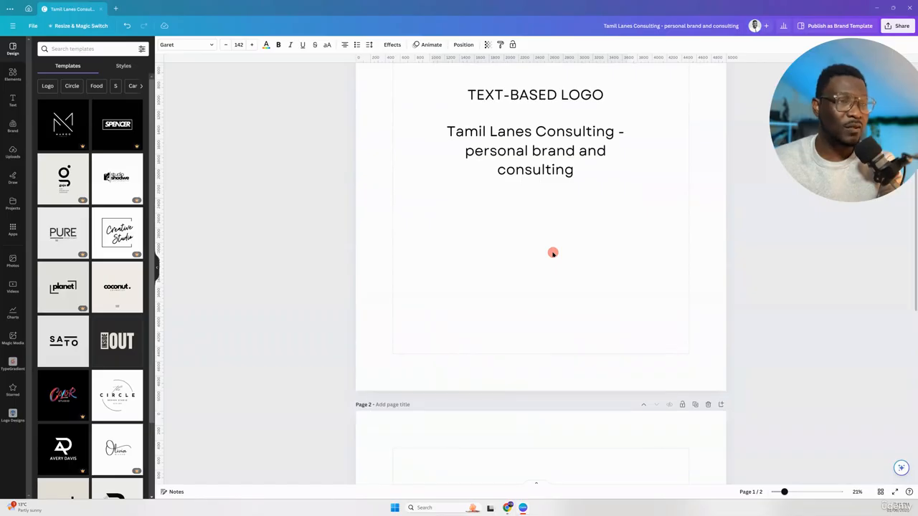
{"action": "scroll", "coordinate": [553, 253], "scroll_direction": "up", "scroll_amount": 1}
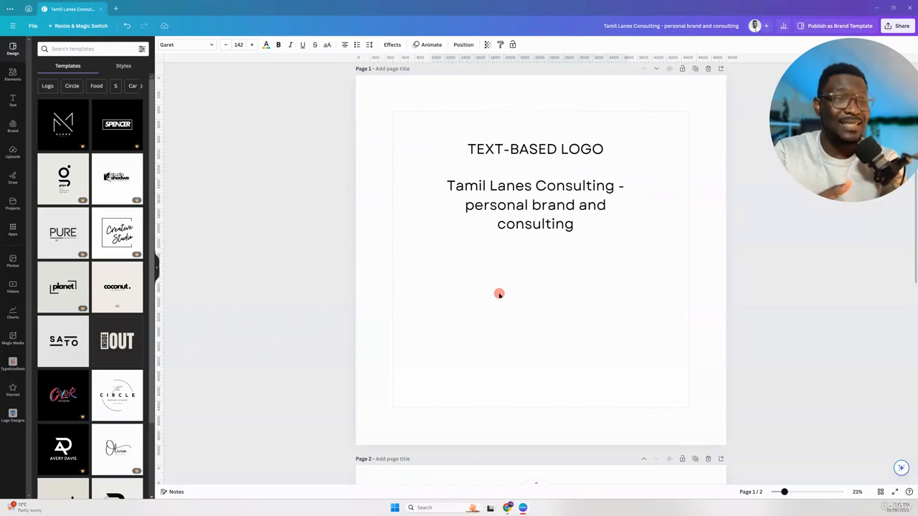
{"action": "left_click", "coordinate": [533, 271]}
{"action": "scroll", "coordinate": [534, 271], "scroll_direction": "down", "scroll_amount": 1}
{"action": "scroll", "coordinate": [534, 271], "scroll_direction": "down", "scroll_amount": 4}
{"action": "scroll", "coordinate": [534, 271], "scroll_direction": "up", "scroll_amount": 5}
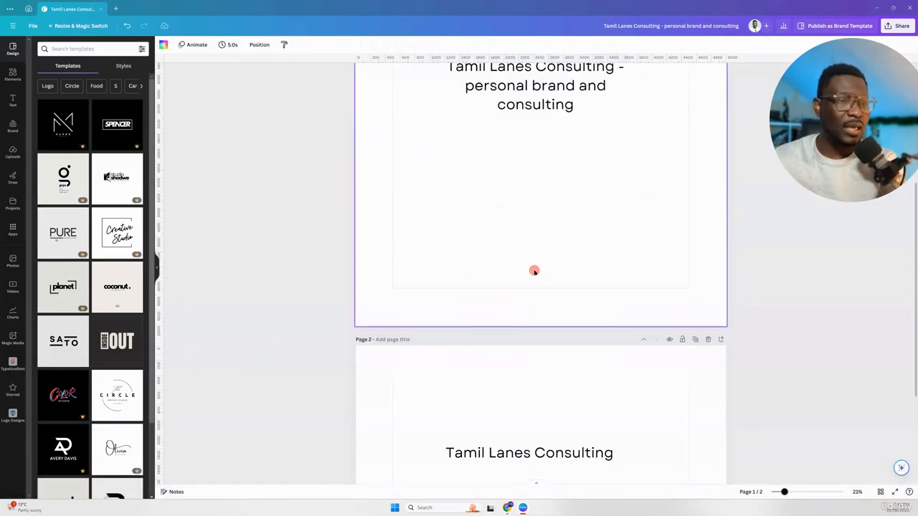
{"action": "key", "text": "t"}
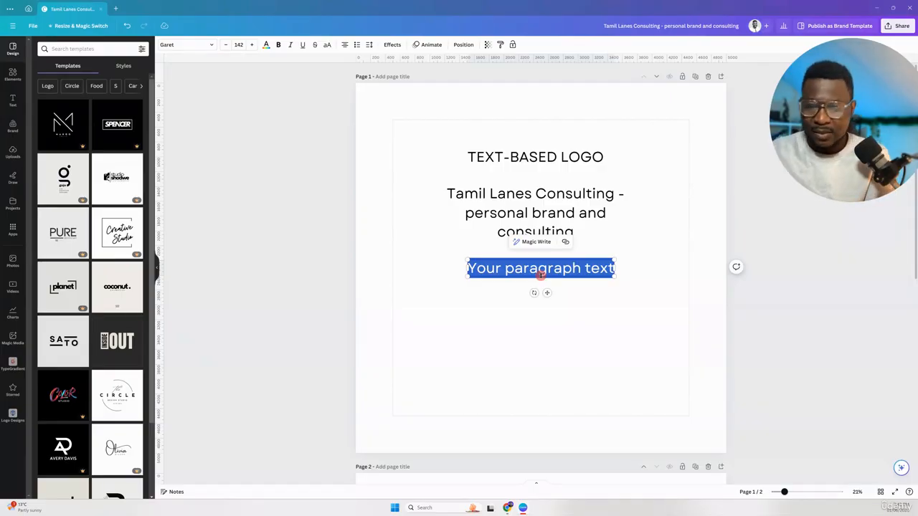
{"action": "key", "text": "Caps_Lock"}
{"action": "type", "text": "clarity"}
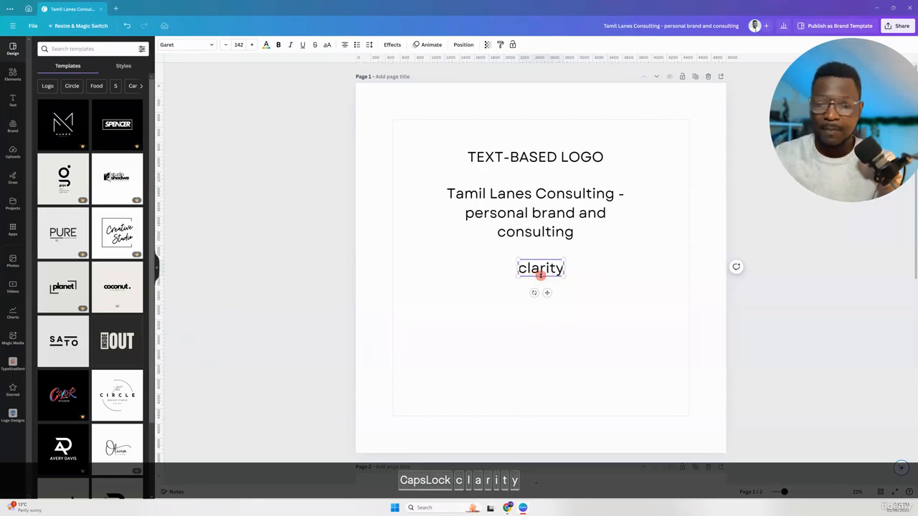
{"action": "key", "text": "Return"}
{"action": "type", "text": "action"}
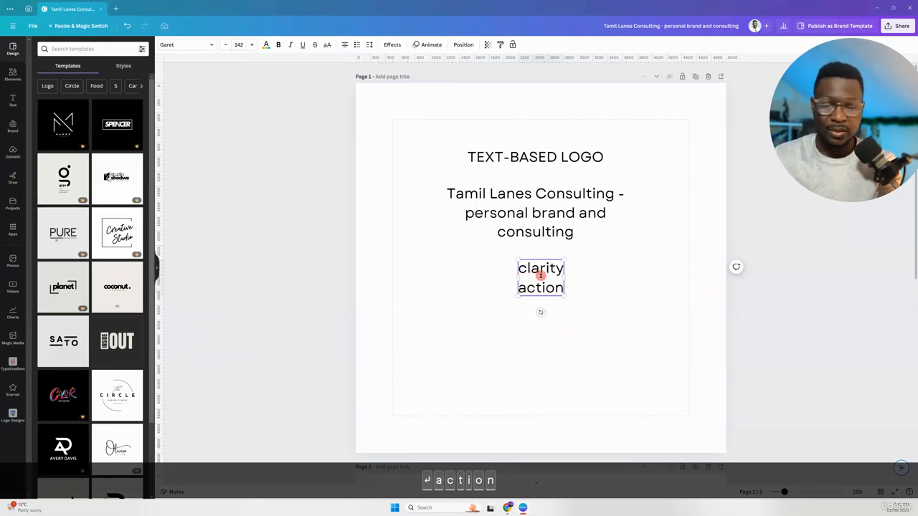
{"action": "key", "text": "Return"}
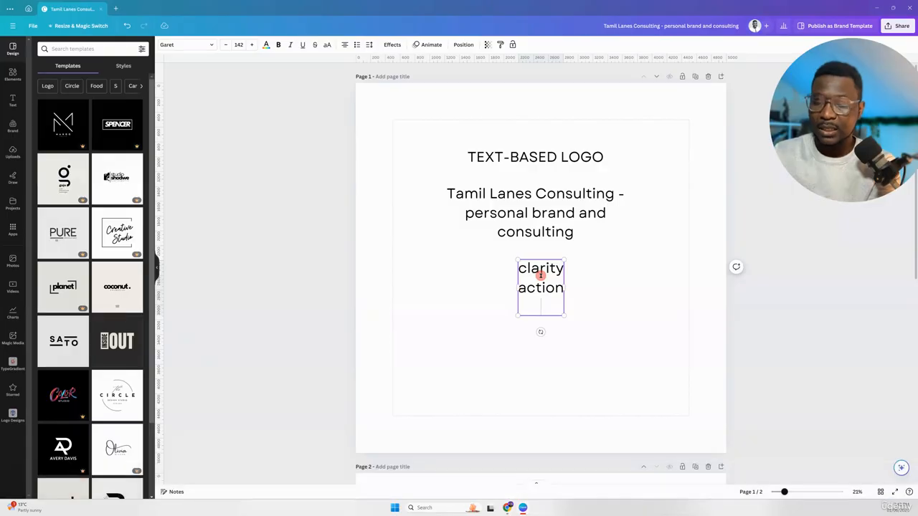
{"action": "key", "text": "BackSpace"}
{"action": "left_click", "coordinate": [459, 314]}
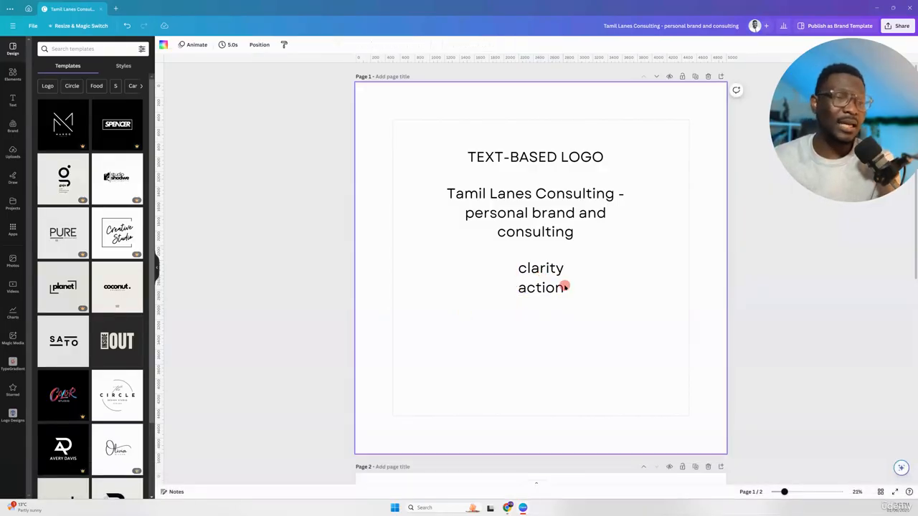
Step: Move the keyword text slightly down to widen the gap below the description
{"action": "left_click", "coordinate": [536, 282]}
{"action": "left_click_drag", "start_coordinate": [537, 279], "coordinate": [535, 290]}
{"action": "left_click", "coordinate": [484, 310]}
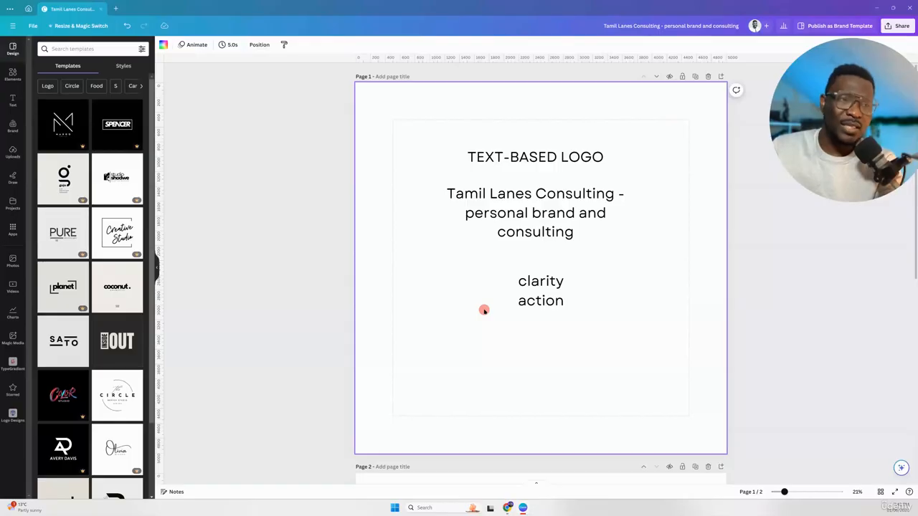
Step: Add "female influencers" as a third line at the end of the keyword text
{"action": "double_click", "coordinate": [540, 286]}
{"action": "key", "text": "Down"}
{"action": "key", "text": "Down"}
{"action": "key", "text": "Down"}
{"action": "key", "text": "ctrl+End"}
{"action": "key", "text": "Return"}
{"action": "type", "text": "fema"}
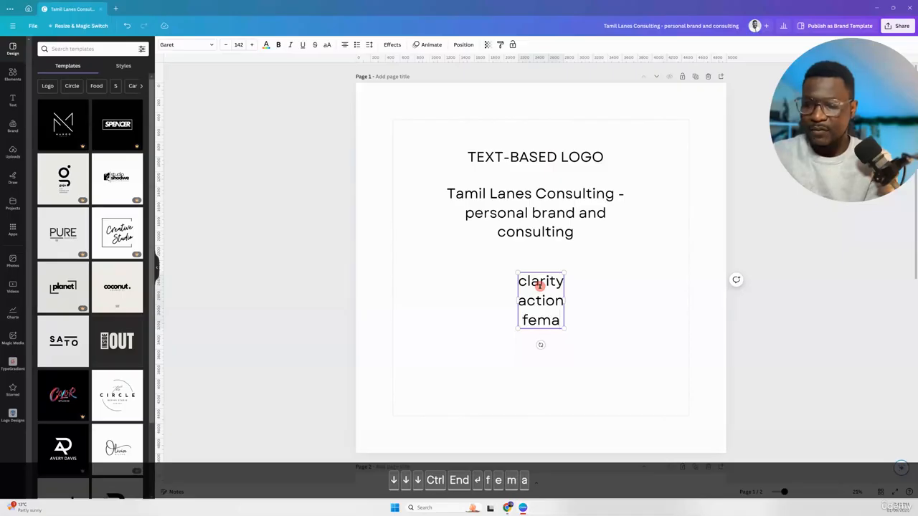
{"action": "type", "text": "le influence"}
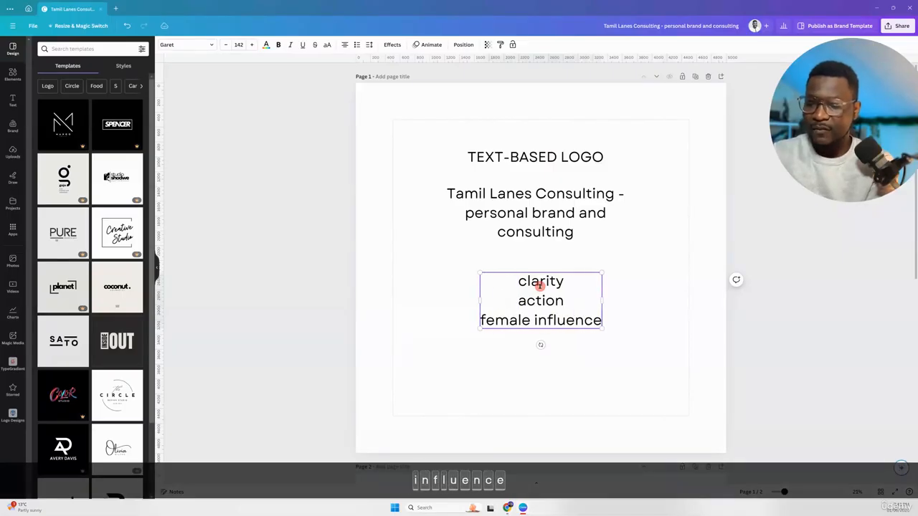
{"action": "type", "text": "rs"}
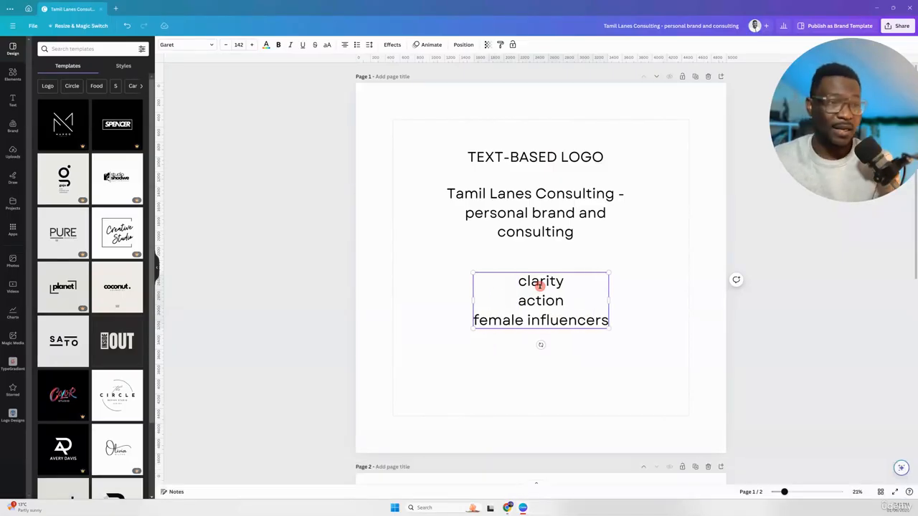
Step: Add the lines "pink, grey" and "brave" to the end of the keyword text
{"action": "key", "text": "Return"}
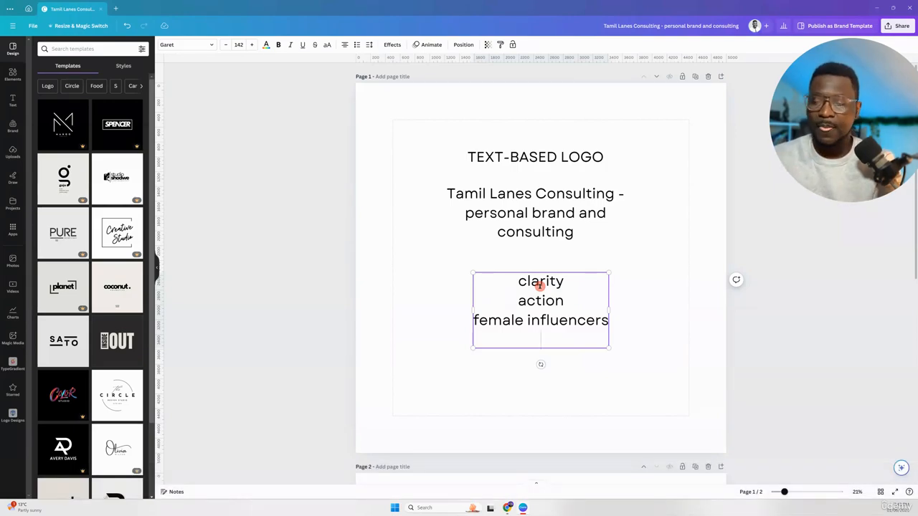
{"action": "type", "text": "pink, grey,"}
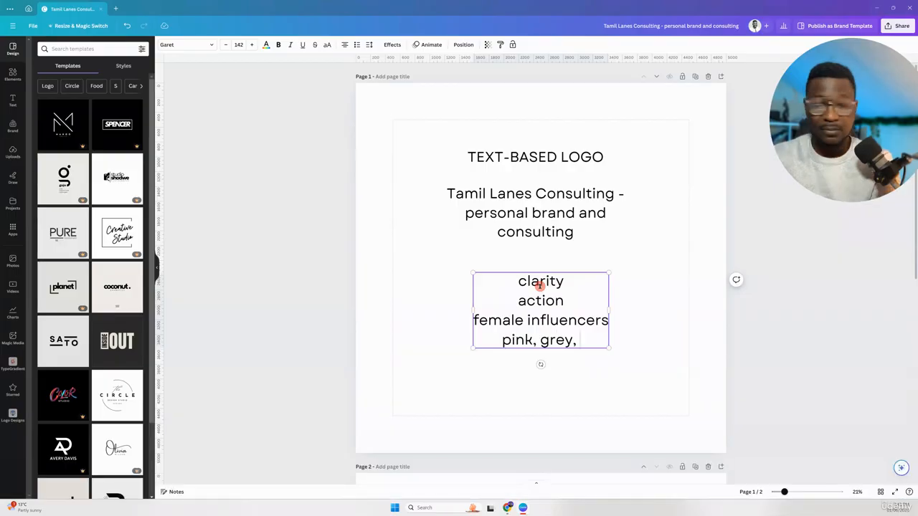
{"action": "key", "text": "BackSpace"}
{"action": "key", "text": "BackSpace"}
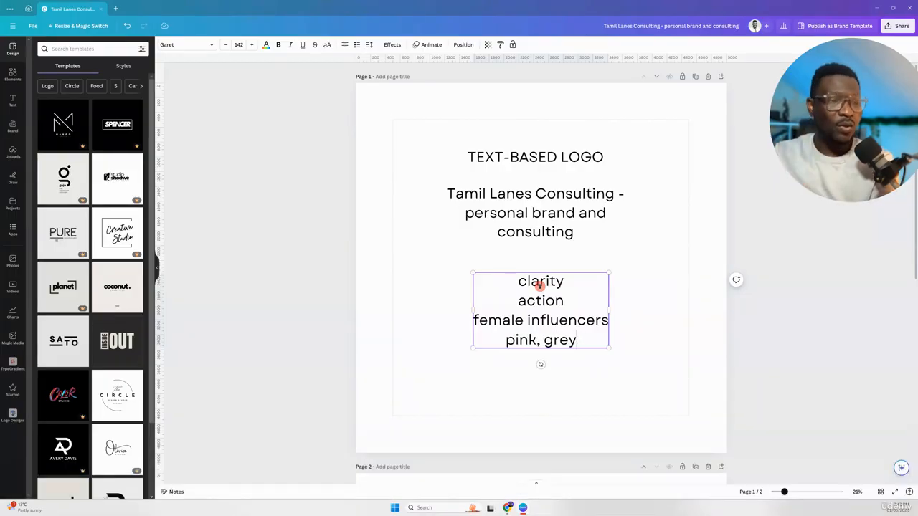
{"action": "key", "text": "Return"}
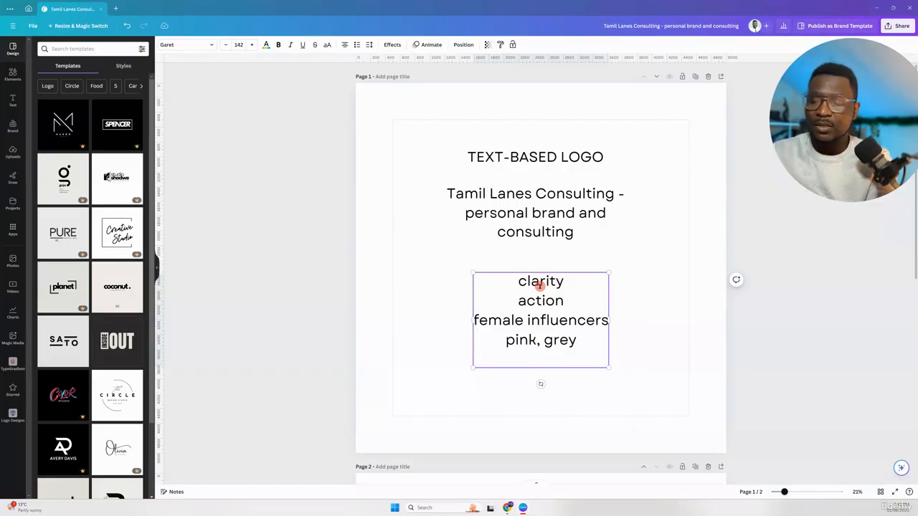
{"action": "type", "text": "brave"}
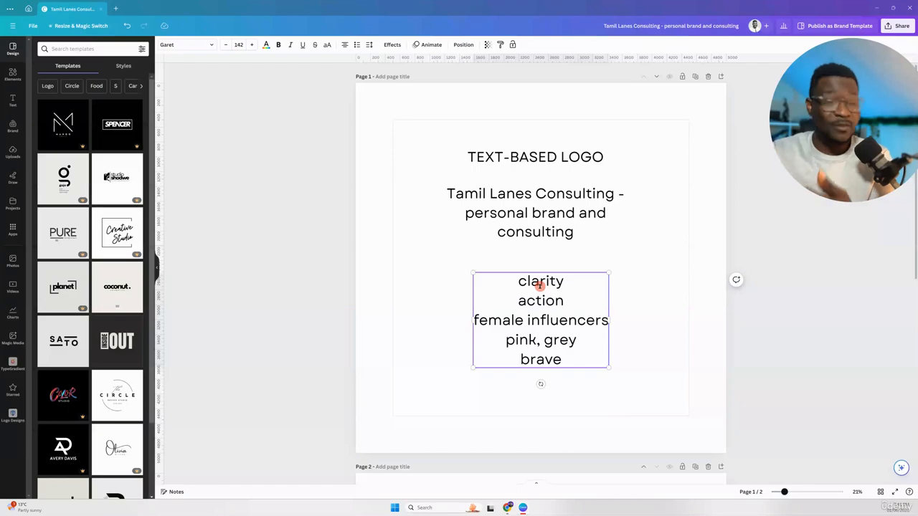
{"action": "left_click", "coordinate": [449, 295]}
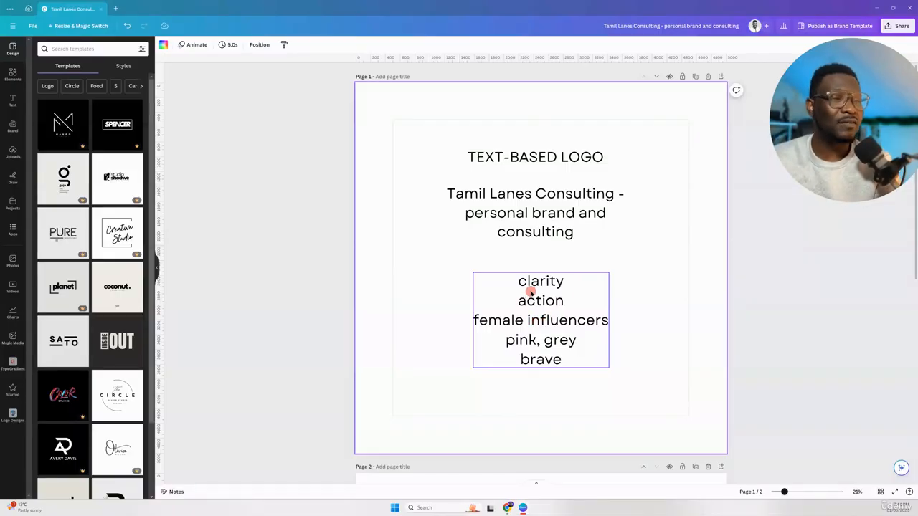
{"action": "scroll", "coordinate": [531, 291], "scroll_direction": "down", "scroll_amount": 1}
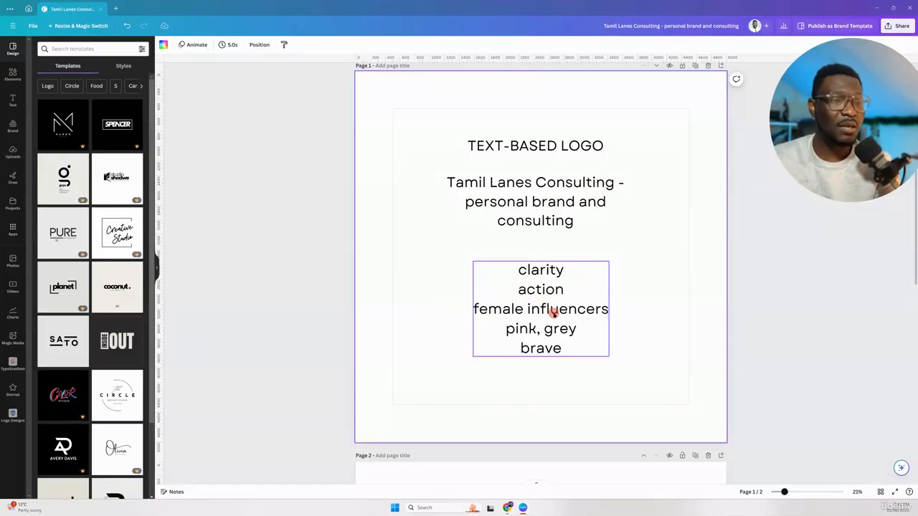
{"action": "scroll", "coordinate": [553, 313], "scroll_direction": "down", "scroll_amount": 1}
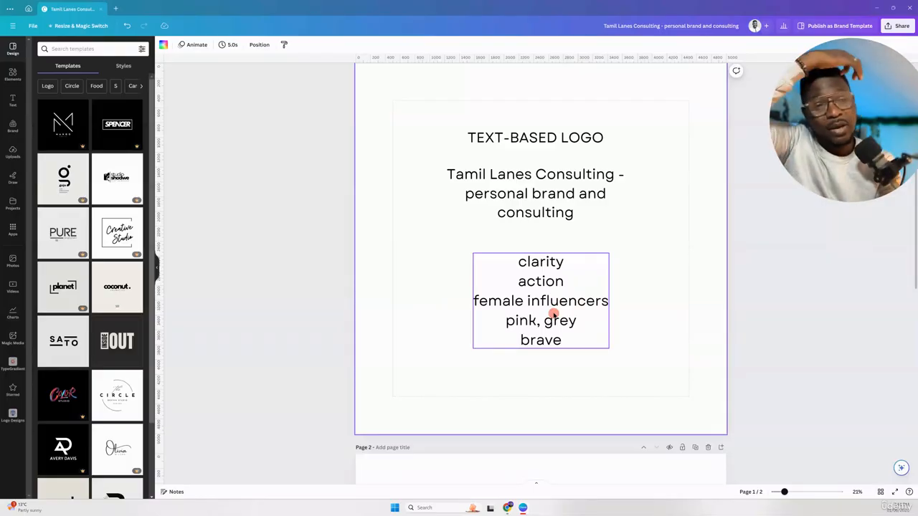
{"action": "scroll", "coordinate": [553, 313], "scroll_direction": "down", "scroll_amount": 3}
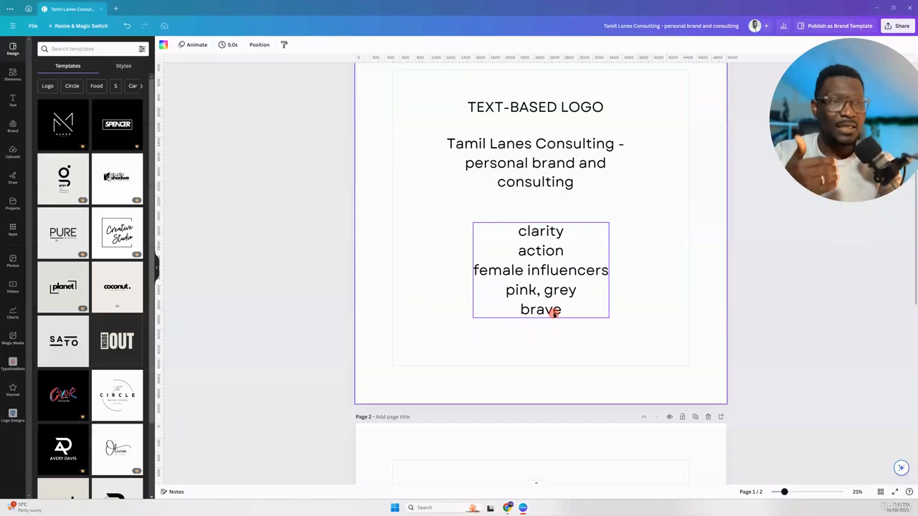
{"action": "scroll", "coordinate": [553, 313], "scroll_direction": "down", "scroll_amount": 10}
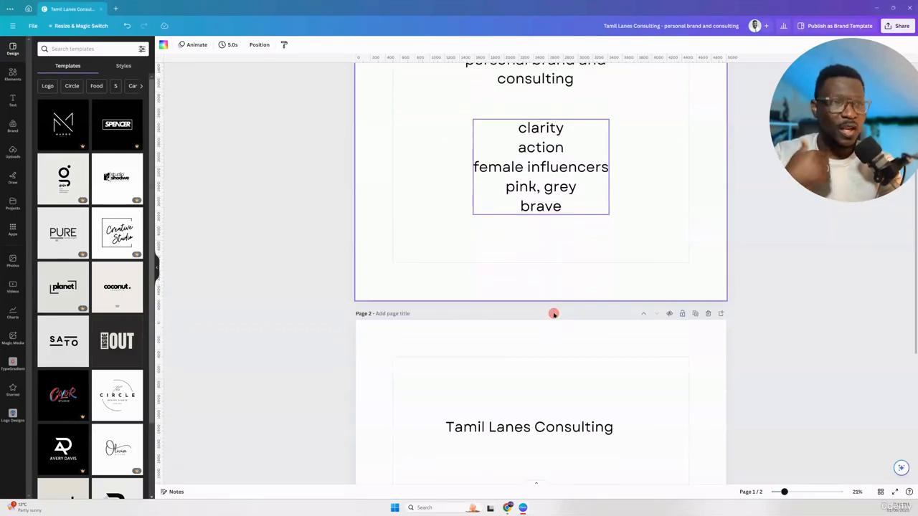
{"action": "scroll", "coordinate": [553, 313], "scroll_direction": "down", "scroll_amount": 2}
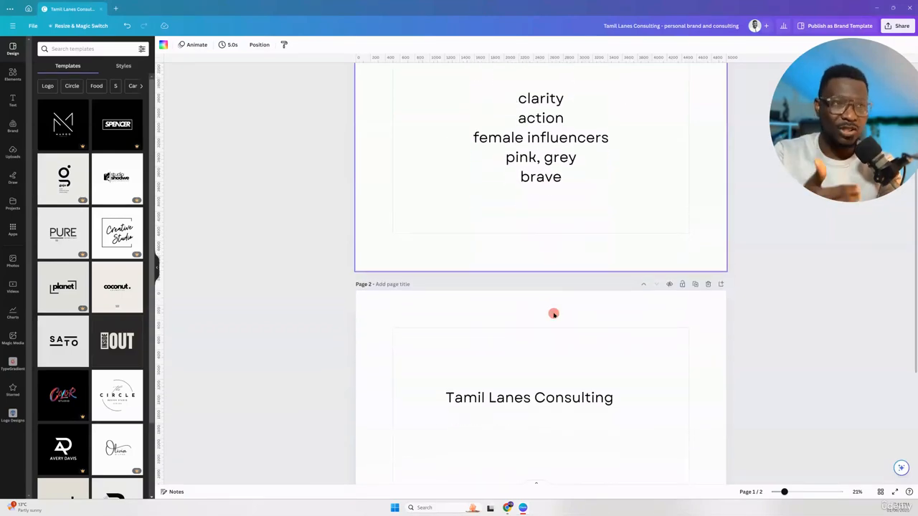
{"action": "scroll", "coordinate": [553, 313], "scroll_direction": "down", "scroll_amount": 2}
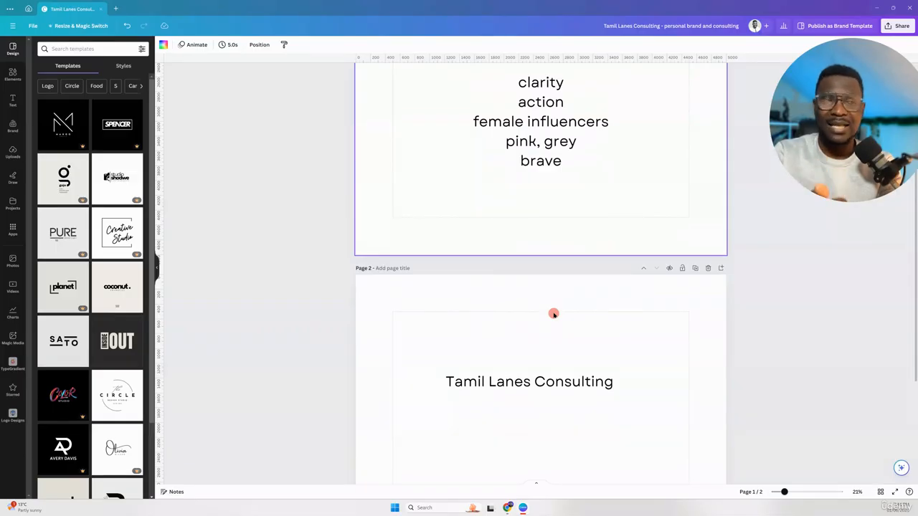
Step: Append "- light bulb" to the "clarity" line of the keyword text on page 1
{"action": "scroll", "coordinate": [553, 314], "scroll_direction": "up", "scroll_amount": 6}
{"action": "left_click", "coordinate": [561, 161]}
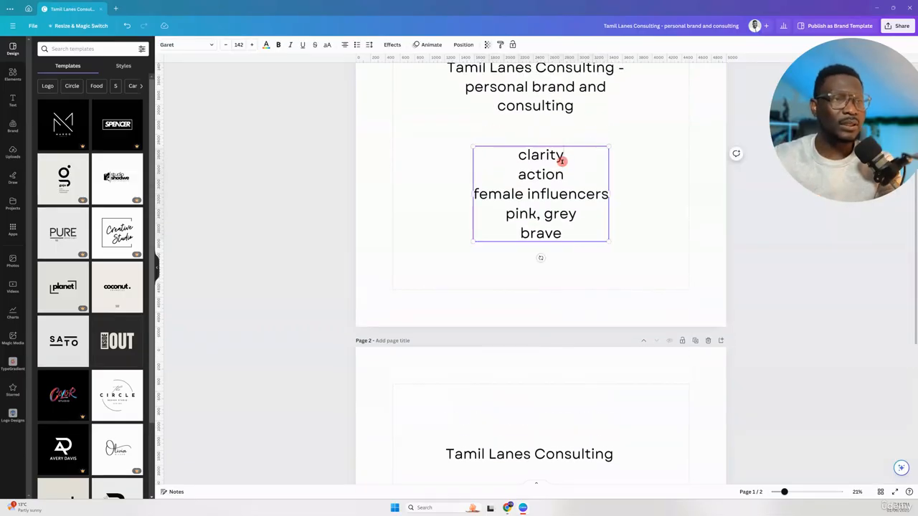
{"action": "left_click", "coordinate": [561, 161]}
{"action": "type", "text": "- li"}
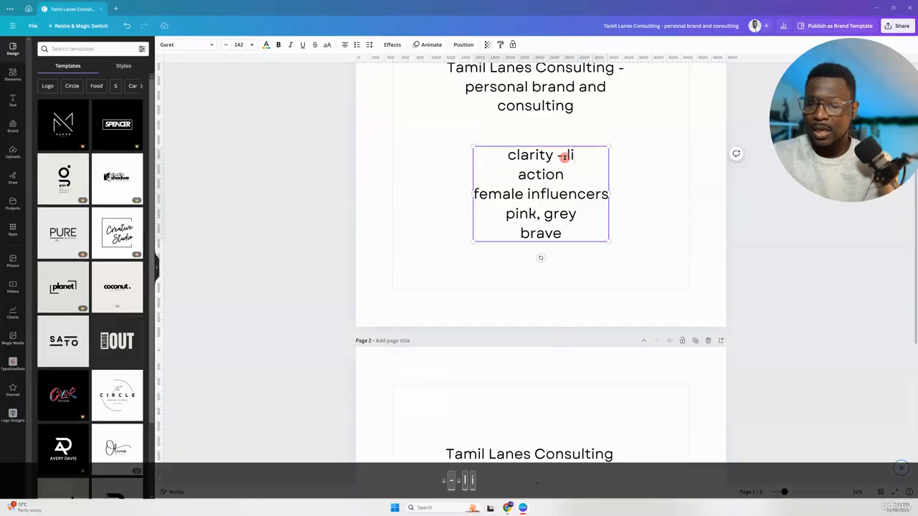
{"action": "type", "text": "ght bulb"}
Step: Append "- arrow" to the "action" line of the keyword text and finish editing it
{"action": "key", "text": "Down"}
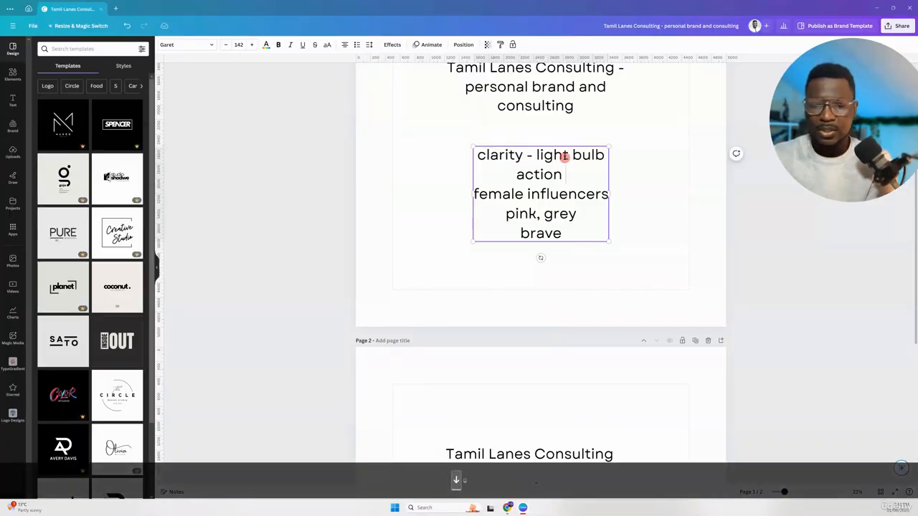
{"action": "type", "text": "- sh"}
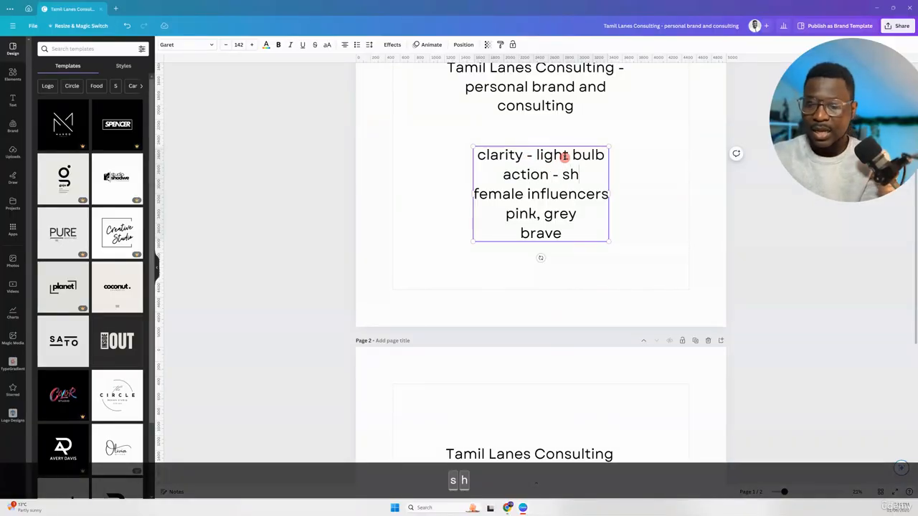
{"action": "key", "text": "BackSpace"}
{"action": "key", "text": "BackSpace"}
{"action": "type", "text": "arrow"}
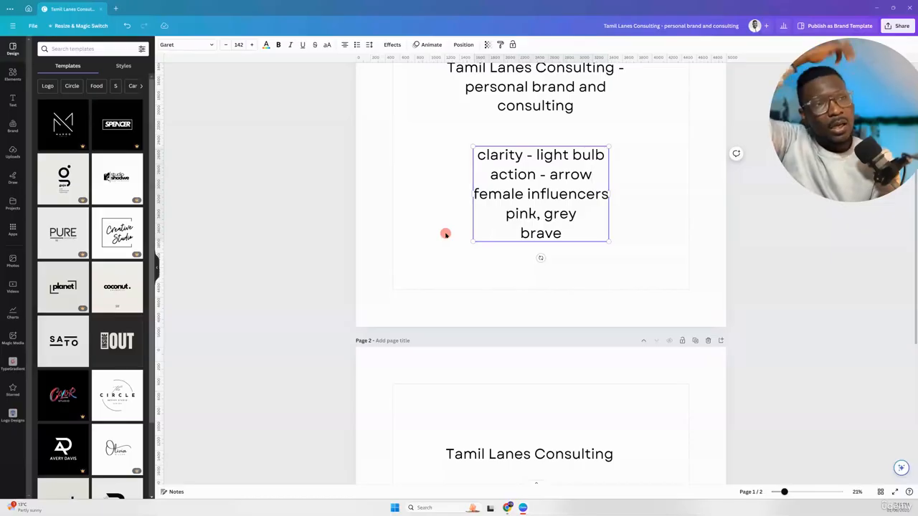
{"action": "left_click", "coordinate": [446, 234]}
Step: Add the line "script (handwriting), sans (no edges) or serif (edges)" beneath "brave" in the keyword text
{"action": "scroll", "coordinate": [445, 234], "scroll_direction": "up", "scroll_amount": 3}
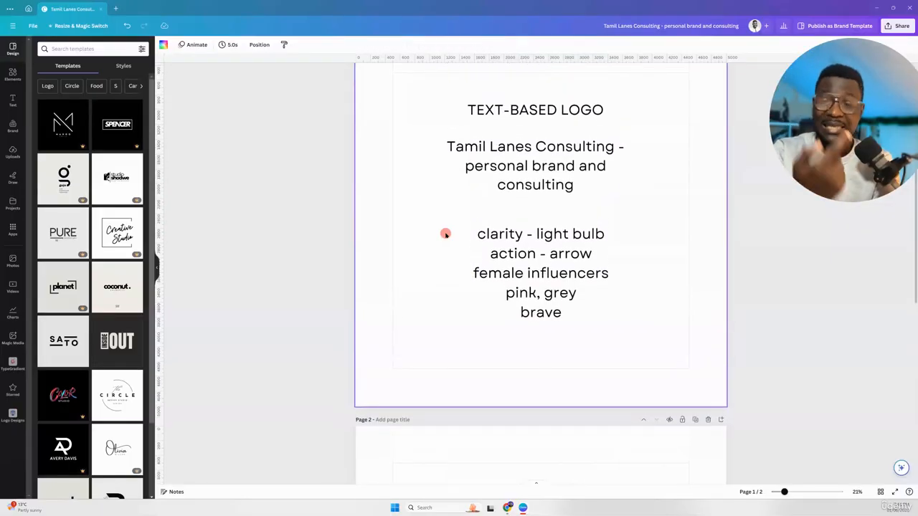
{"action": "scroll", "coordinate": [445, 234], "scroll_direction": "down", "scroll_amount": 1}
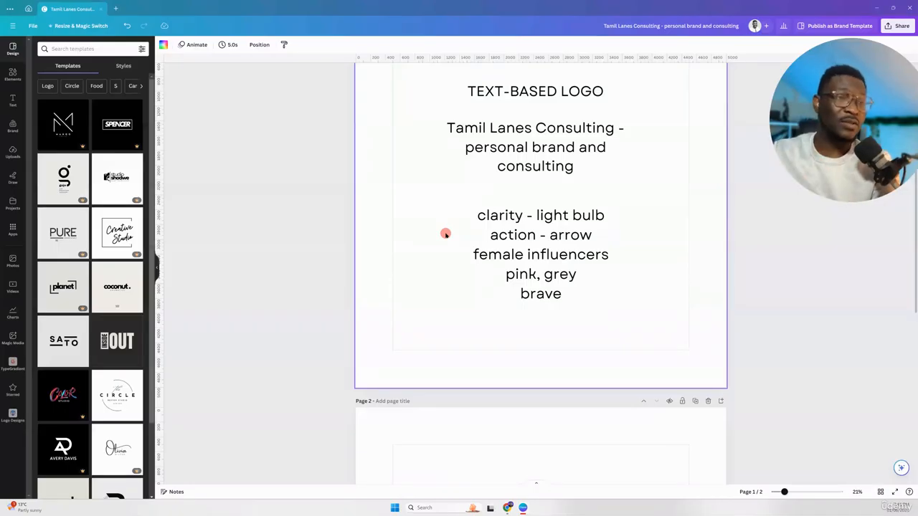
{"action": "scroll", "coordinate": [445, 234], "scroll_direction": "down", "scroll_amount": 3}
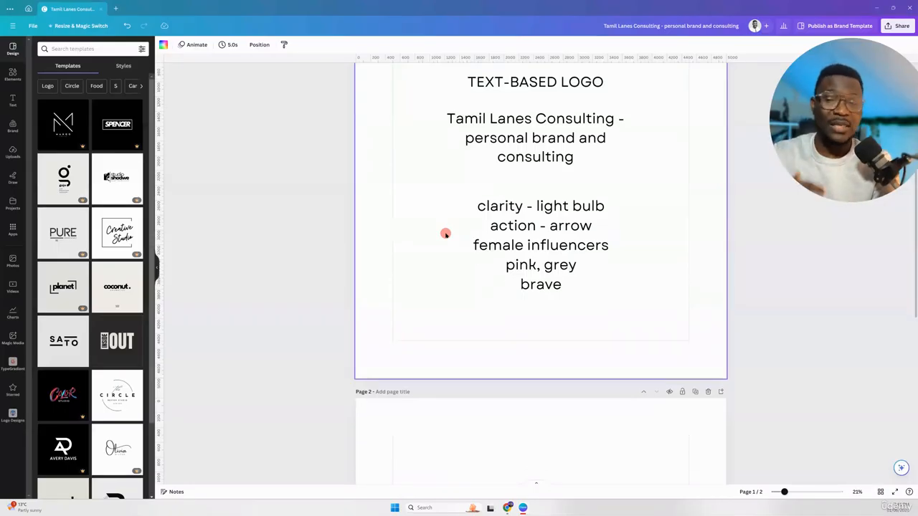
{"action": "left_click", "coordinate": [530, 233]}
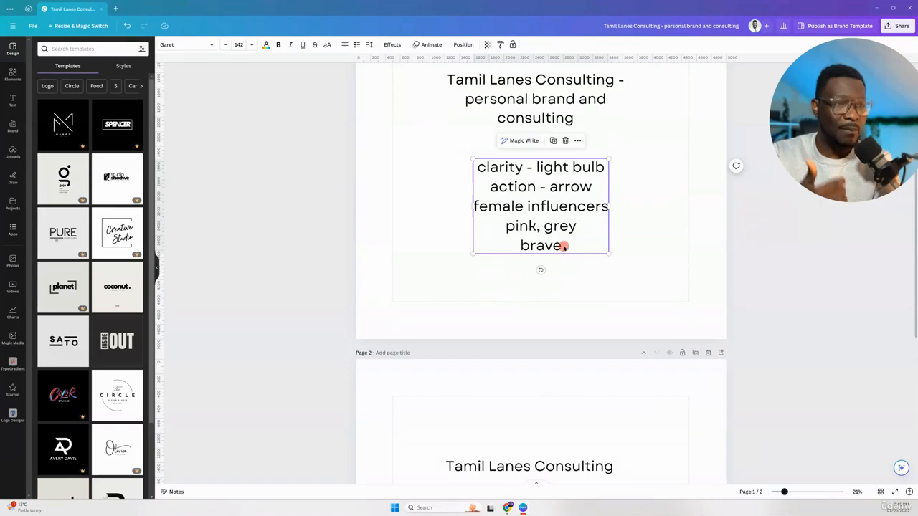
{"action": "left_click", "coordinate": [564, 246]}
{"action": "key", "text": "Return"}
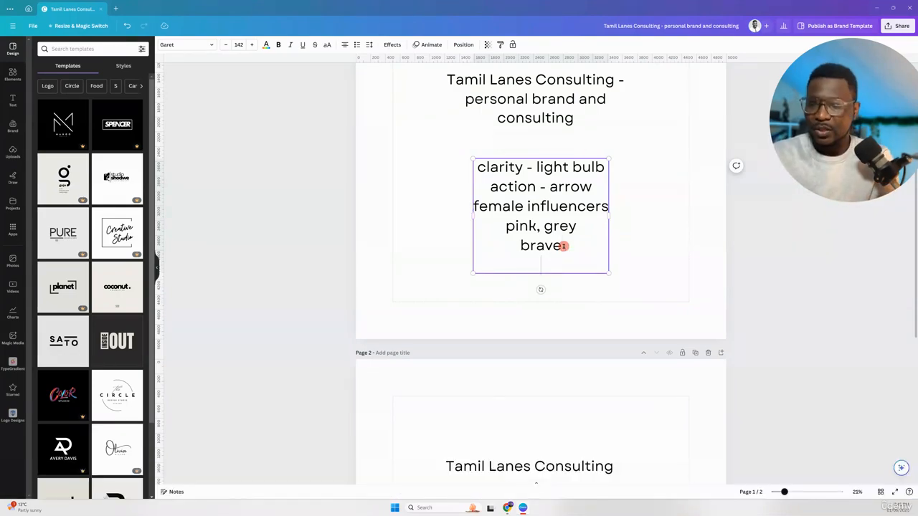
{"action": "type", "text": "script"}
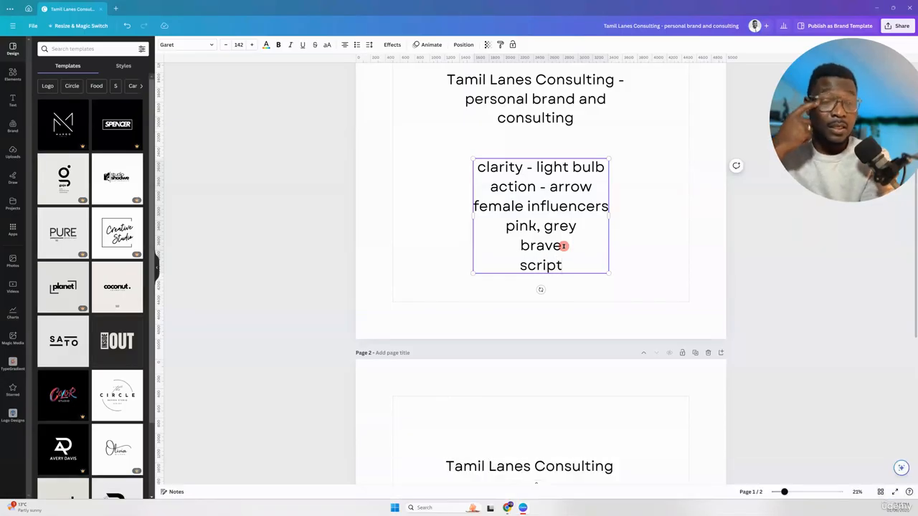
{"action": "type", "text": " ("}
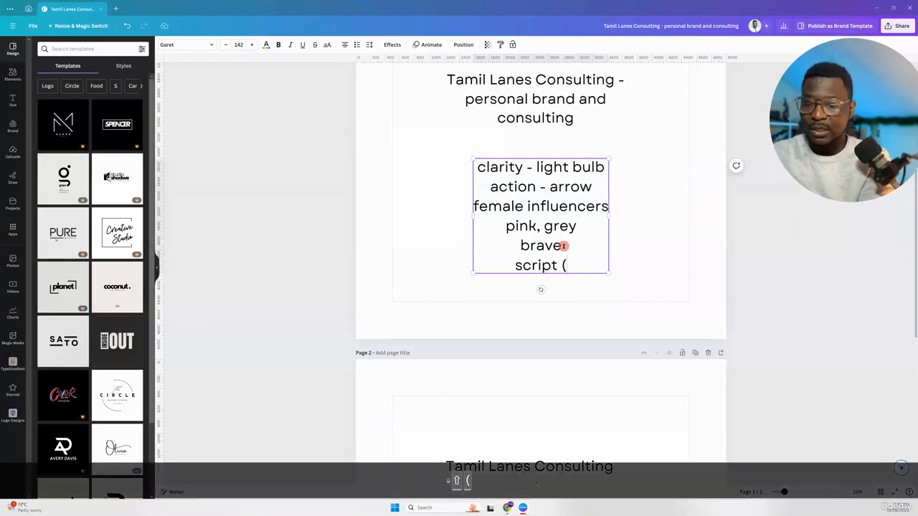
{"action": "type", "text": "handwriting), sa"}
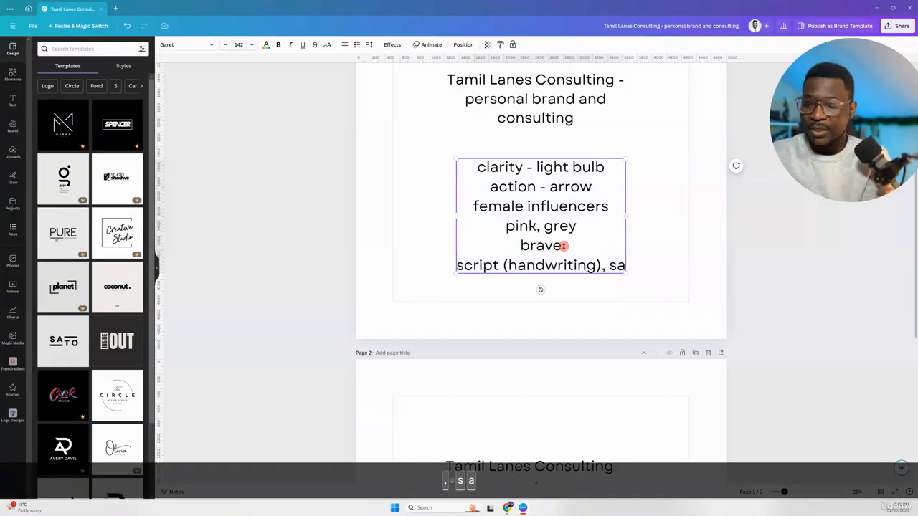
{"action": "type", "text": "ns"}
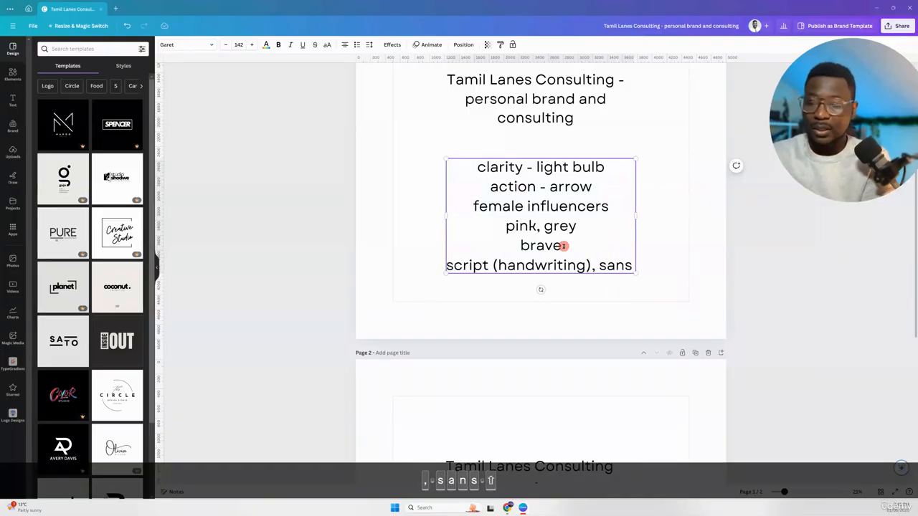
{"action": "type", "text": " (no edges"}
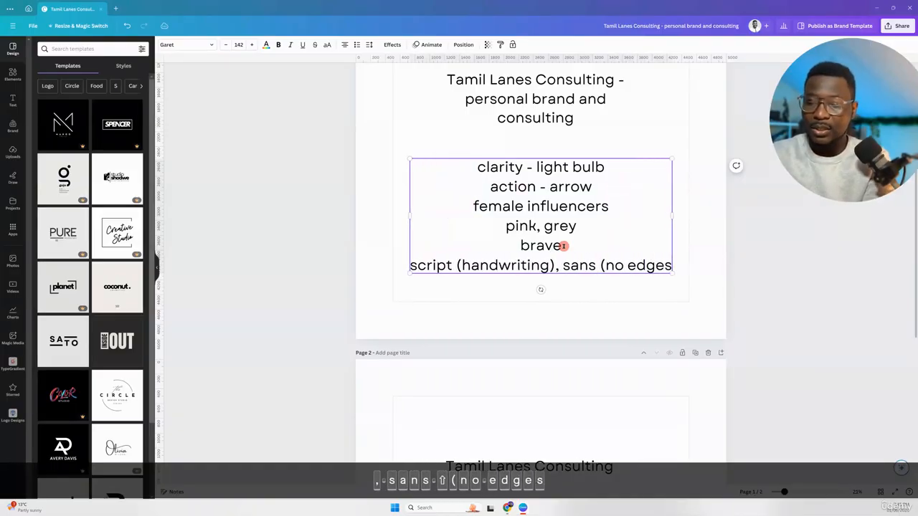
{"action": "type", "text": ") or serif ("}
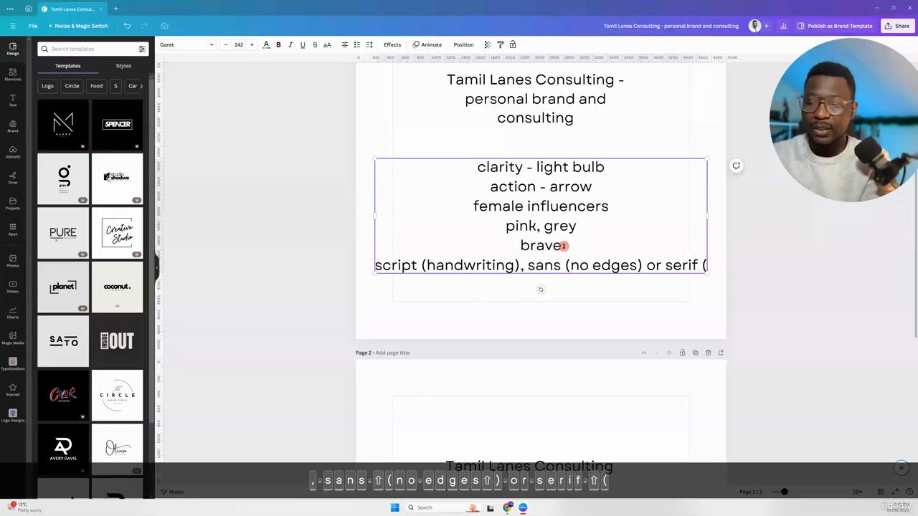
{"action": "type", "text": "edges)"}
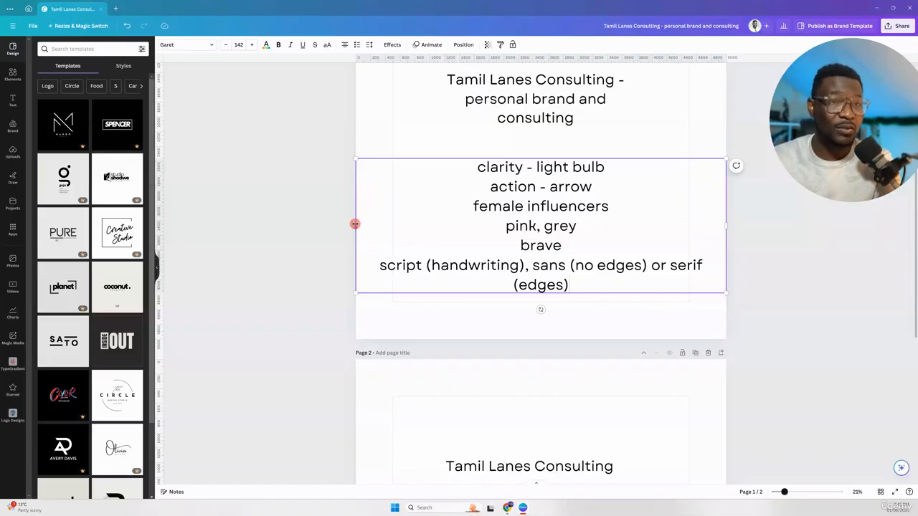
Step: Narrow the keyword text box and move it back to the middle of page 1 beneath the description
{"action": "left_click_drag", "start_coordinate": [374, 225], "coordinate": [498, 225]}
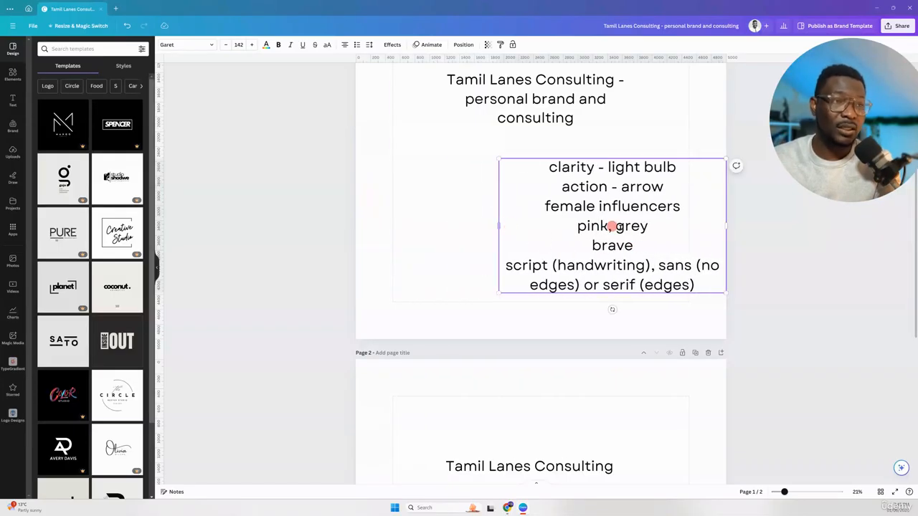
{"action": "left_click", "coordinate": [437, 213]}
{"action": "left_click_drag", "start_coordinate": [642, 217], "coordinate": [574, 209]}
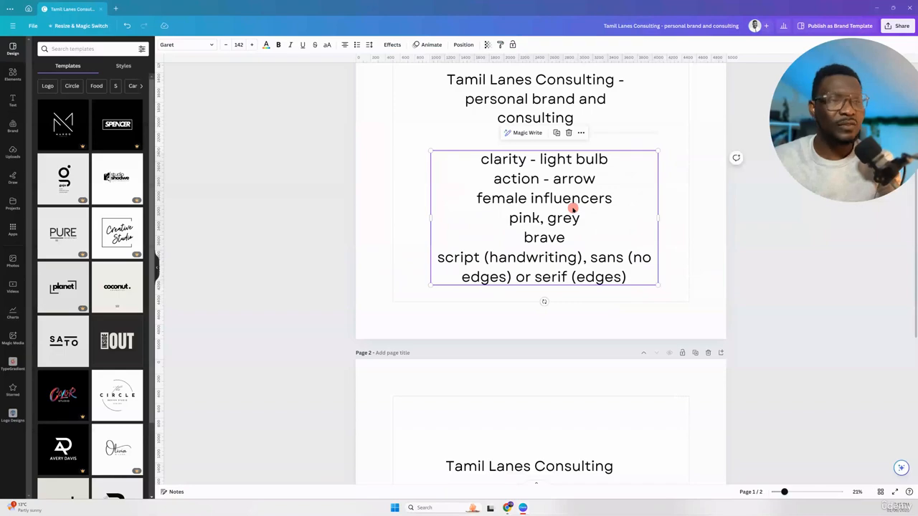
Step: Duplicate the "Tamil Lanes Consulting" text on page 2 twice and stack both copies beneath the original
{"action": "scroll", "coordinate": [574, 208], "scroll_direction": "down", "scroll_amount": 5}
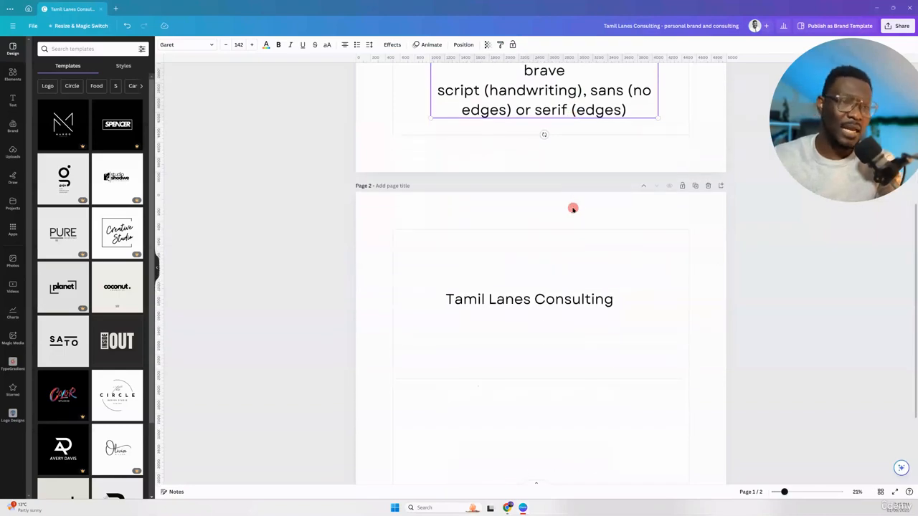
{"action": "scroll", "coordinate": [573, 208], "scroll_direction": "up", "scroll_amount": 3}
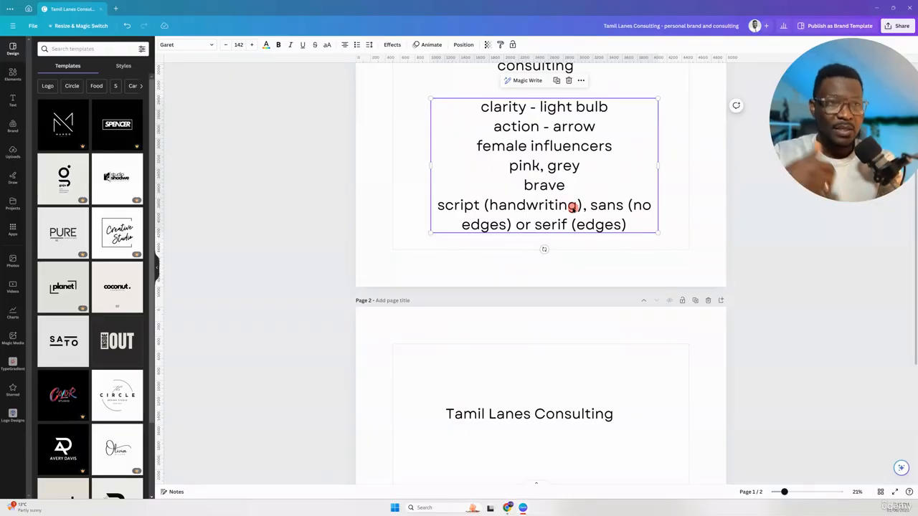
{"action": "scroll", "coordinate": [572, 207], "scroll_direction": "down", "scroll_amount": 3}
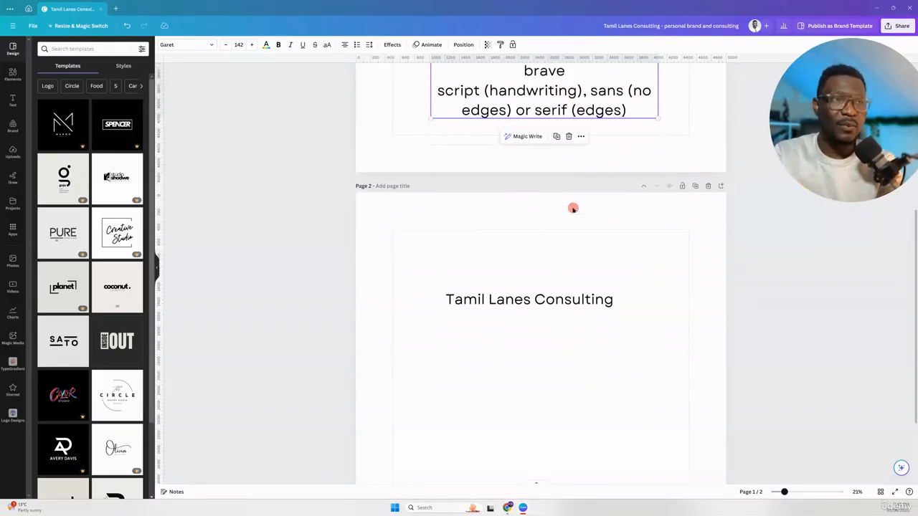
{"action": "left_click", "coordinate": [529, 251]}
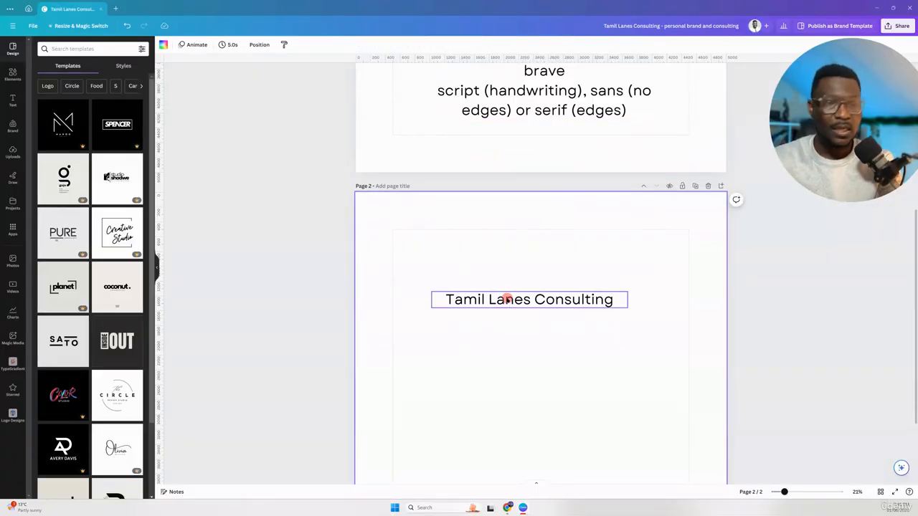
{"action": "left_click", "coordinate": [507, 300]}
{"action": "left_click", "coordinate": [543, 275]}
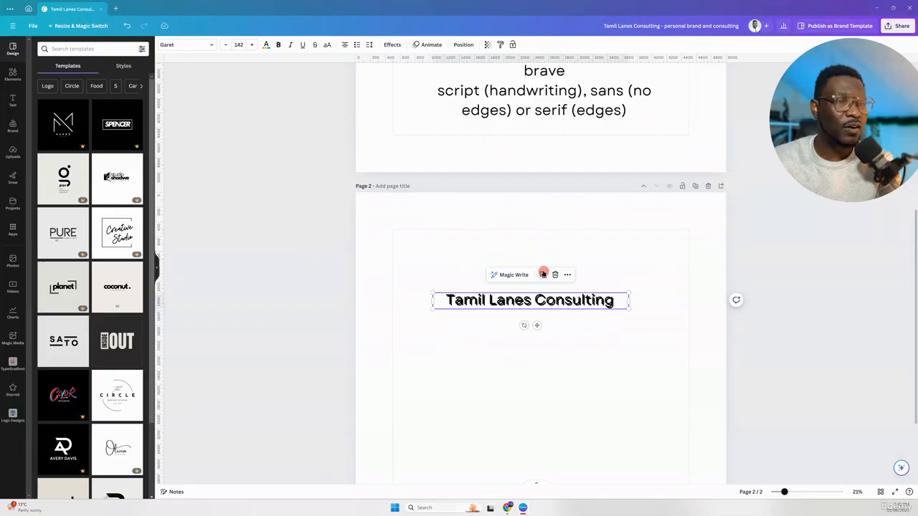
{"action": "left_click_drag", "start_coordinate": [541, 302], "coordinate": [534, 333]}
{"action": "left_click", "coordinate": [537, 309]}
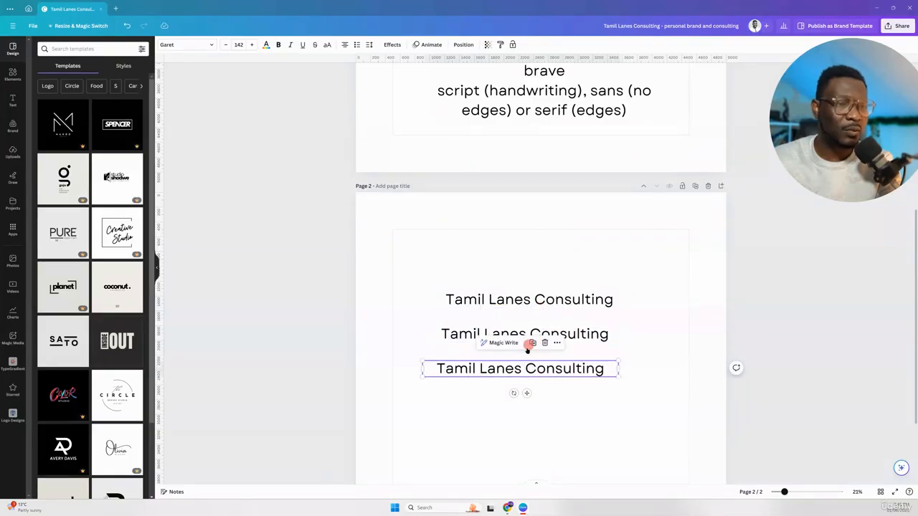
{"action": "left_click_drag", "start_coordinate": [533, 368], "coordinate": [546, 360]}
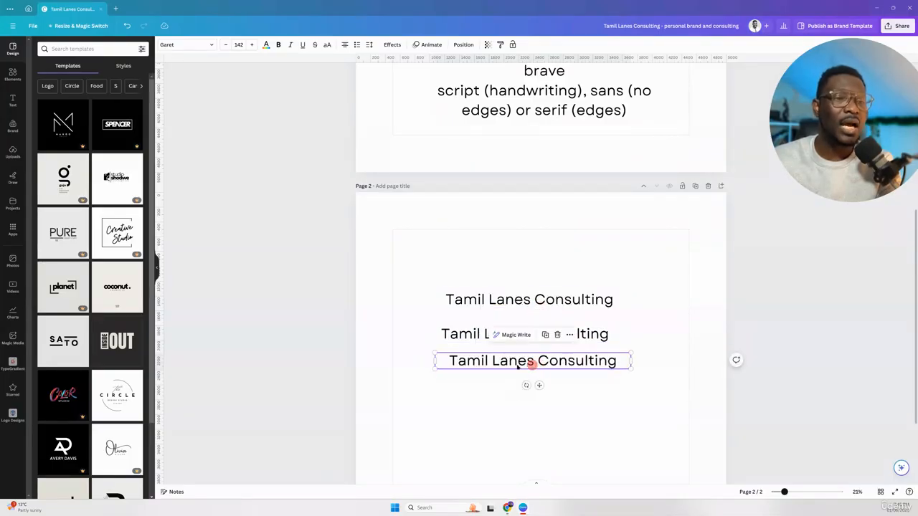
Step: Shorten the uppermost "Tamil Lanes Consulting" text on page 2 to just "Tamil", without a trailing space
{"action": "left_click", "coordinate": [478, 299]}
{"action": "left_click", "coordinate": [488, 299]}
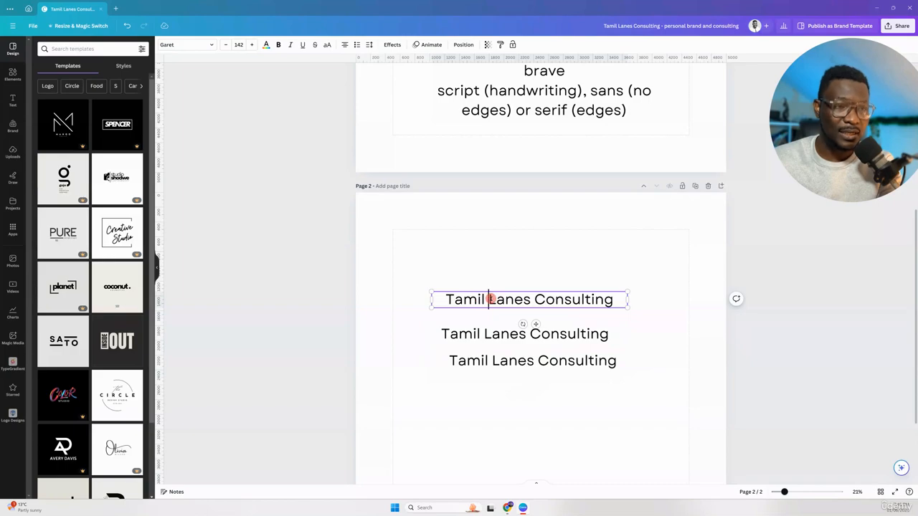
{"action": "key", "text": "ctrl+shift+Down"}
{"action": "key", "text": "BackSpace"}
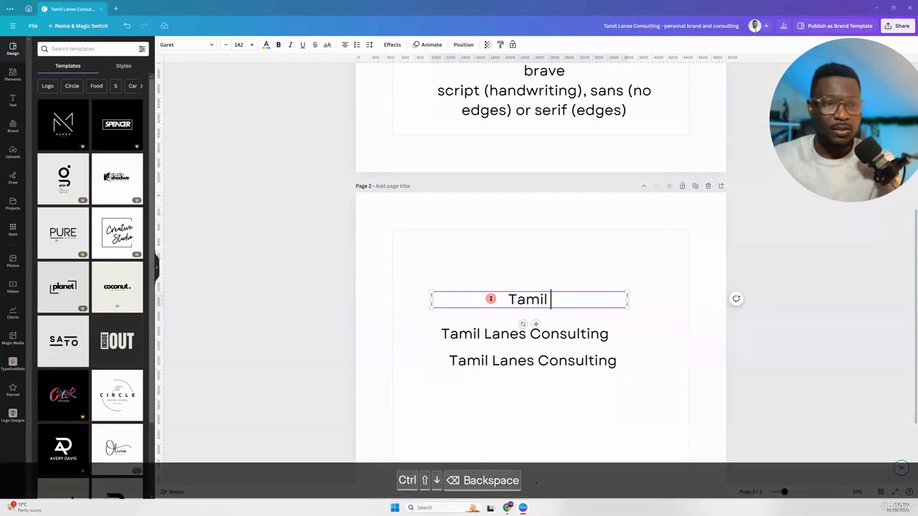
{"action": "key", "text": "BackSpace"}
Step: Shorten the middle "Tamil Lanes Consulting" text on page 2 to just "Lanes", without surrounding spaces
{"action": "left_click", "coordinate": [488, 333]}
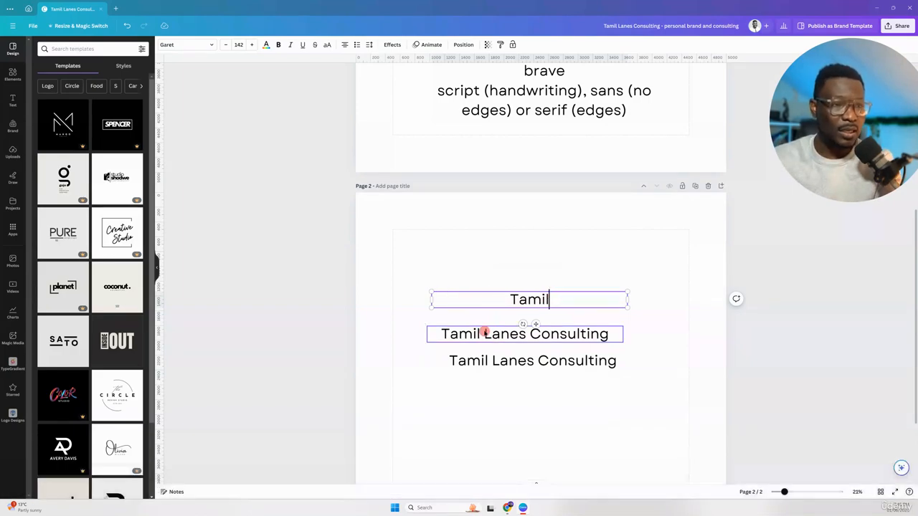
{"action": "double_click", "coordinate": [473, 332]}
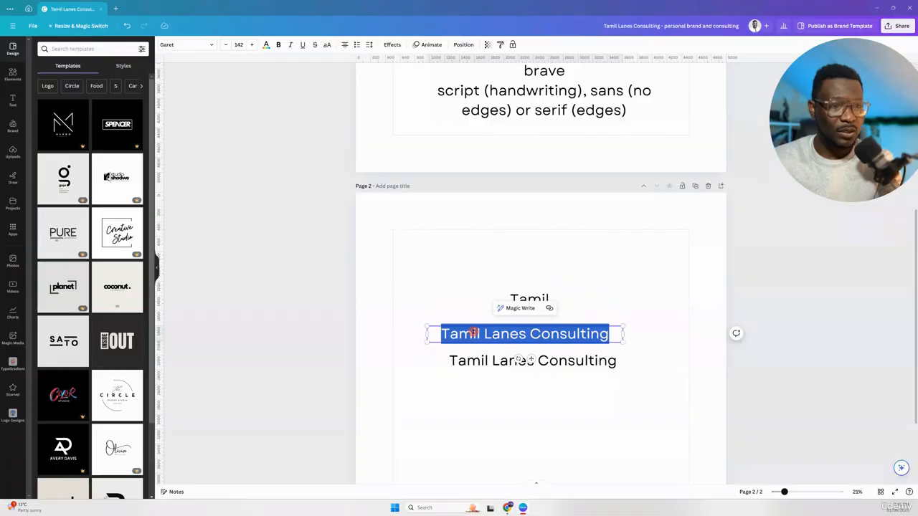
{"action": "left_click", "coordinate": [481, 333]}
{"action": "key", "text": "ctrl+shift+Up"}
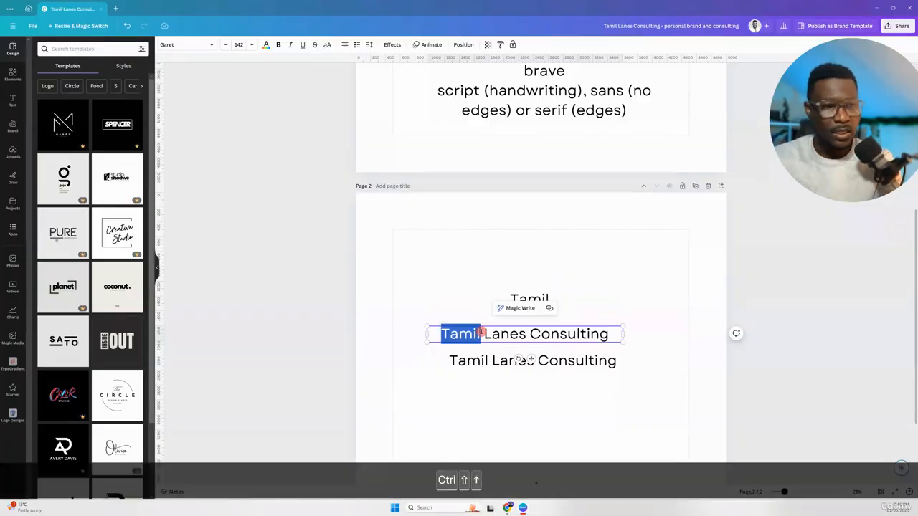
{"action": "key", "text": "Delete"}
{"action": "key", "text": "Delete"}
{"action": "key", "text": "ctrl+Right"}
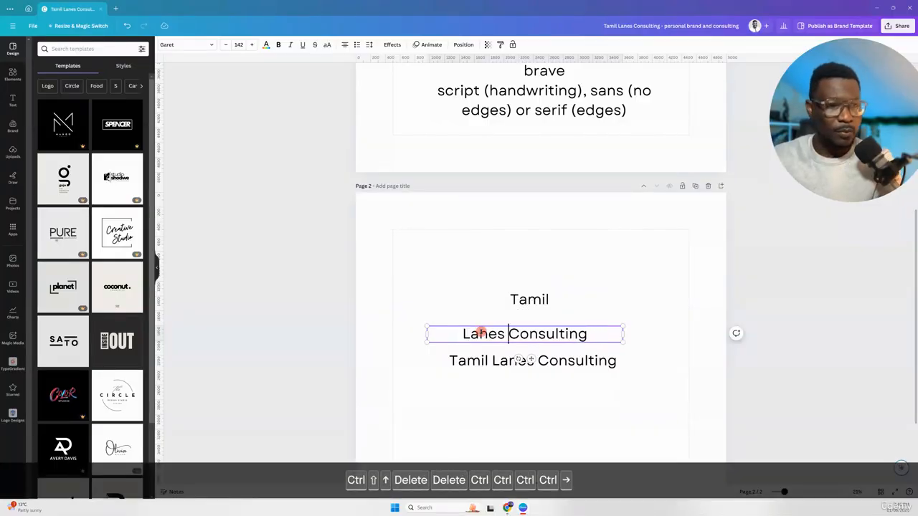
{"action": "key", "text": "Left"}
{"action": "key", "text": "ctrl+shift+Down"}
{"action": "key", "text": "BackSpace"}
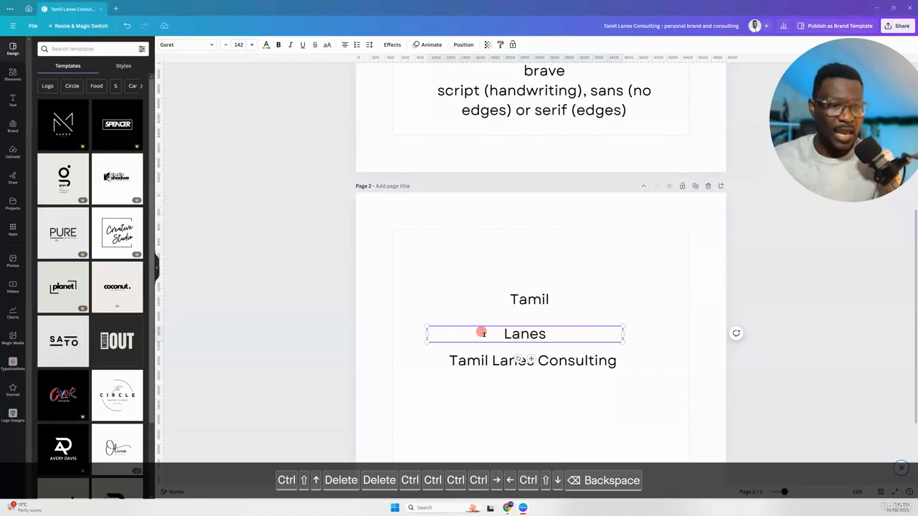
Step: Shorten the lowest "Tamil Lanes Consulting" text on page 2 to just "Consulting"
{"action": "left_click", "coordinate": [512, 362]}
{"action": "left_click", "coordinate": [508, 361]}
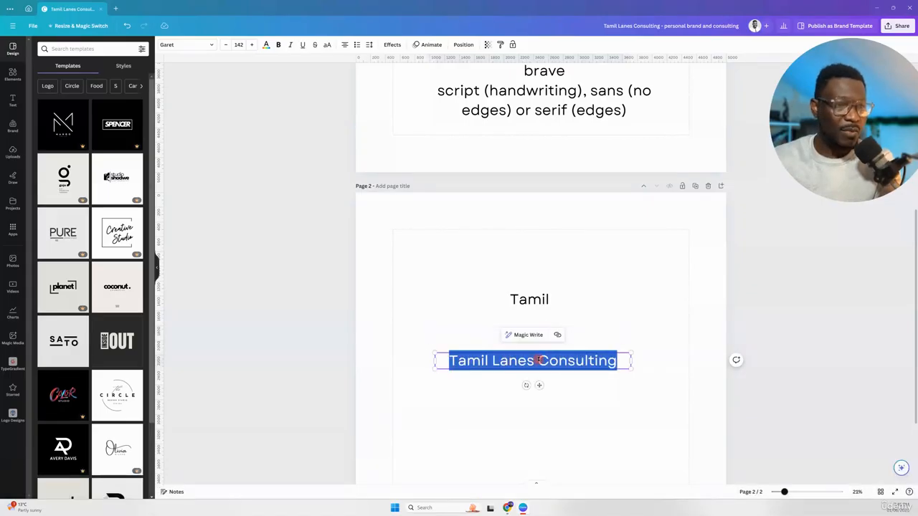
{"action": "left_click", "coordinate": [539, 361]}
{"action": "key", "text": "ctrl+shift+Up"}
{"action": "key", "text": "BackSpace"}
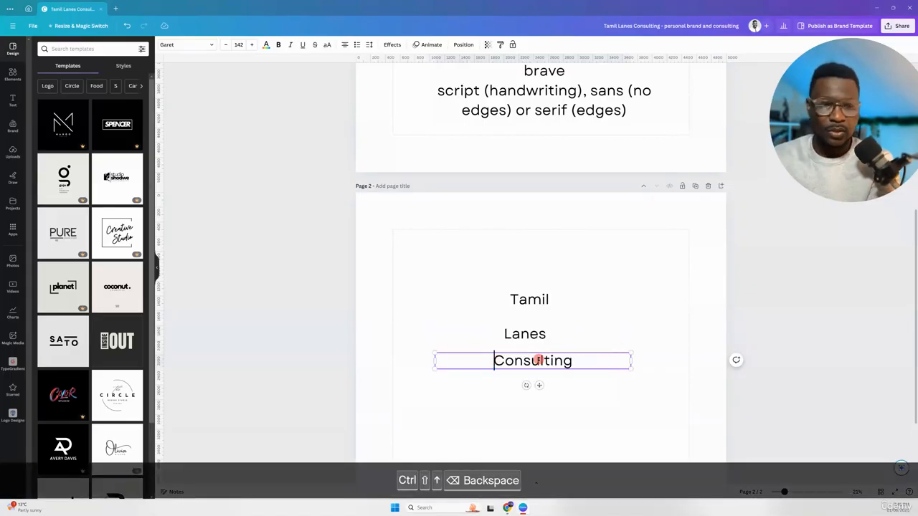
{"action": "key", "text": "Escape"}
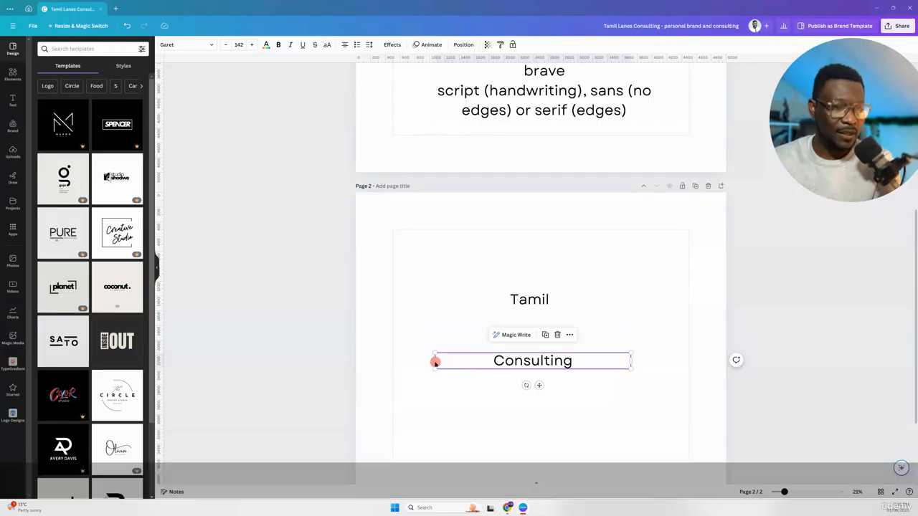
Step: Narrow the "Consulting", "Lanes" and "Tamil" text boxes to fit their words and move "Lanes" up close beneath "Tamil"
{"action": "left_click_drag", "start_coordinate": [434, 360], "coordinate": [539, 361]}
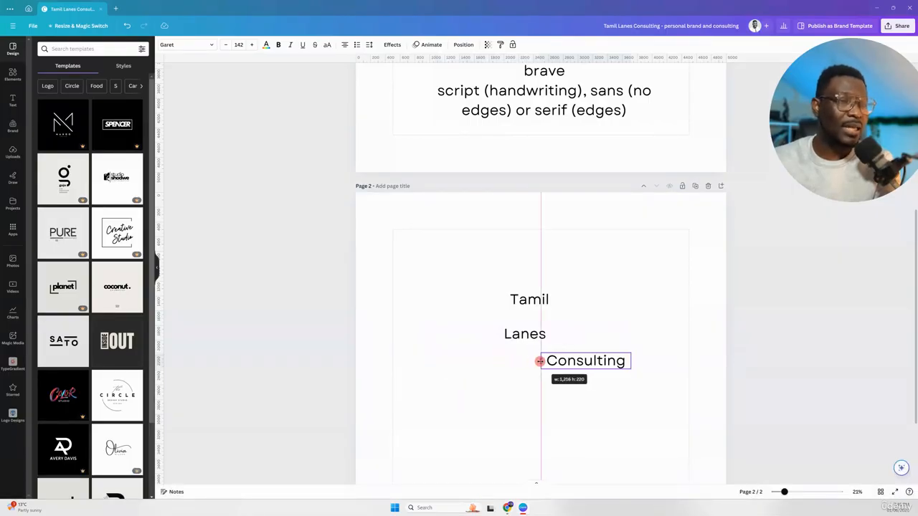
{"action": "left_click", "coordinate": [523, 343]}
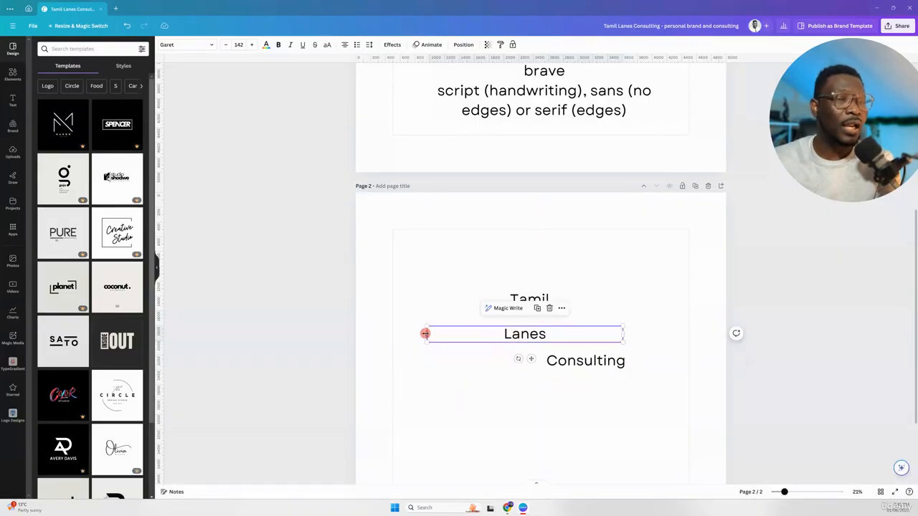
{"action": "left_click_drag", "start_coordinate": [427, 333], "coordinate": [560, 334]}
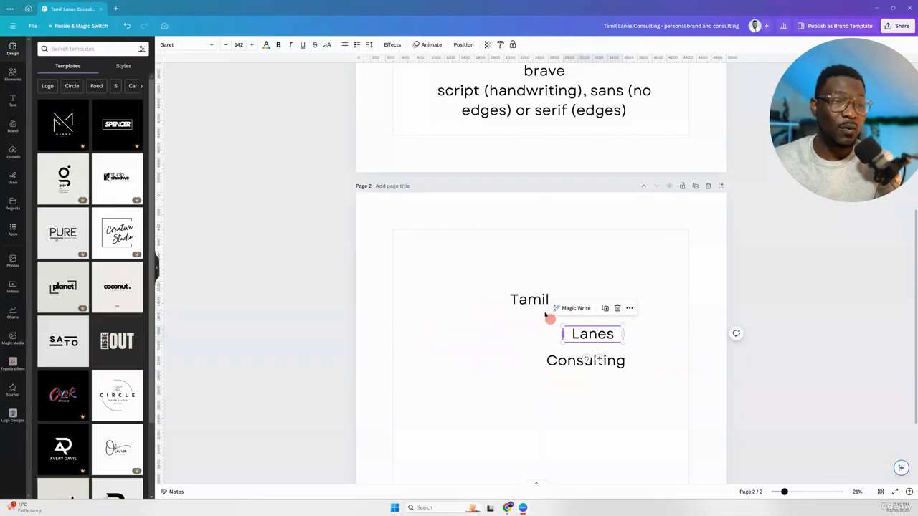
{"action": "left_click", "coordinate": [442, 294]}
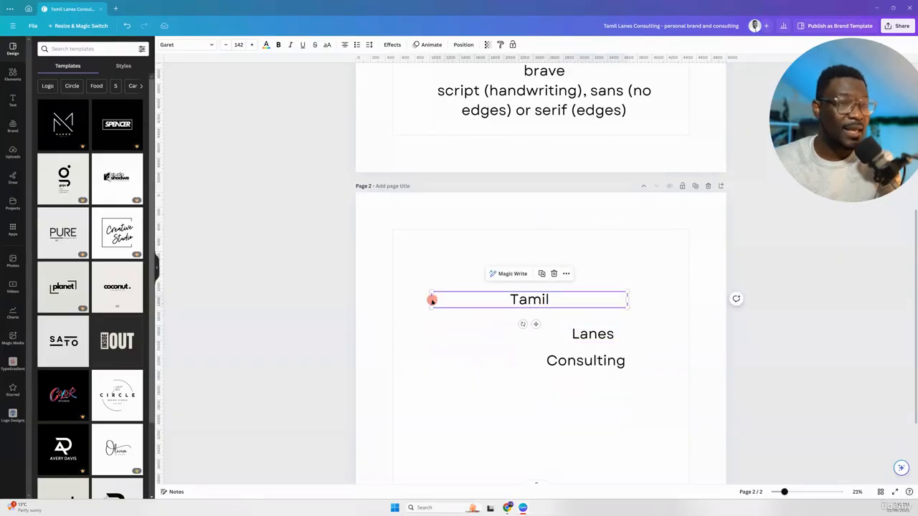
{"action": "left_click_drag", "start_coordinate": [430, 299], "coordinate": [543, 298]}
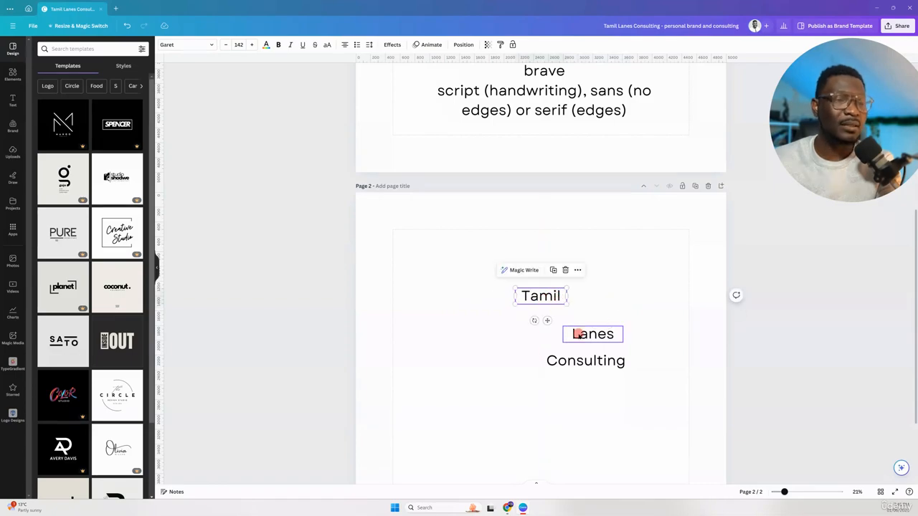
{"action": "left_click_drag", "start_coordinate": [582, 333], "coordinate": [547, 317]}
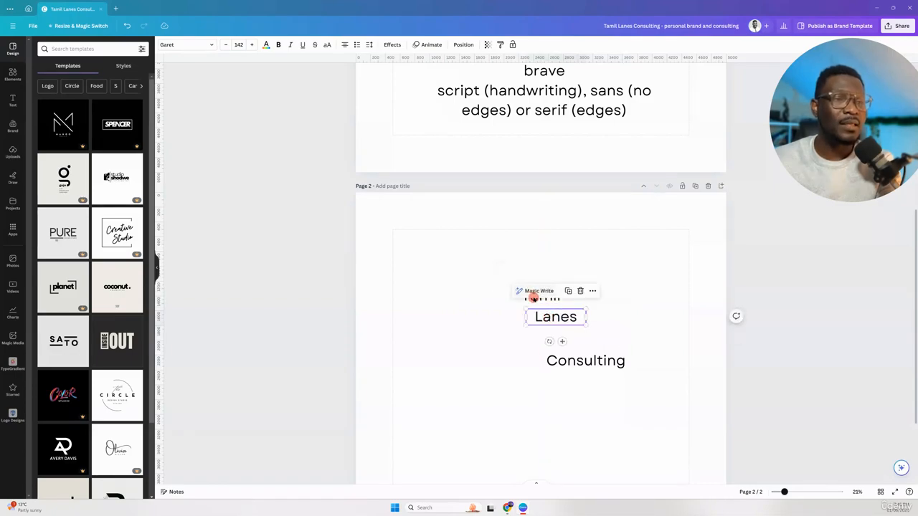
Step: Search the fonts for "bright" and set the "Tamil" text in Bright Retro
{"action": "left_click", "coordinate": [533, 298]}
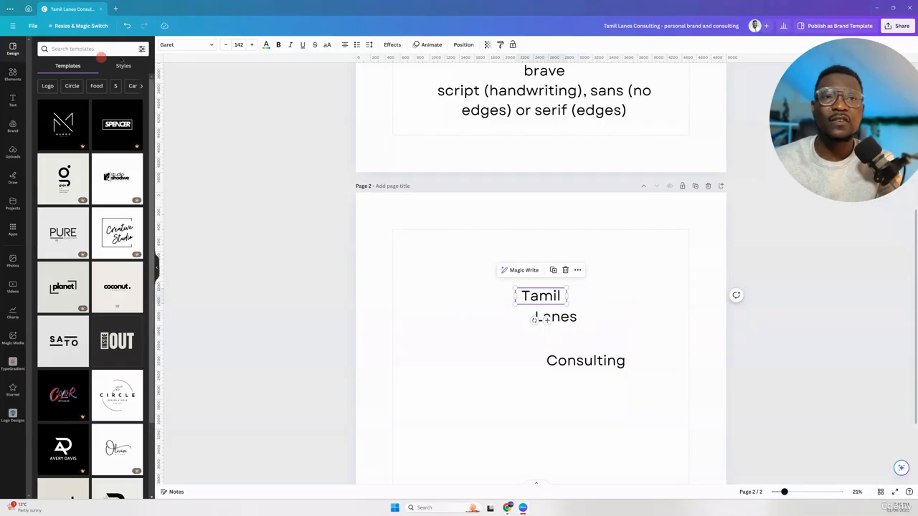
{"action": "left_click", "coordinate": [188, 44]}
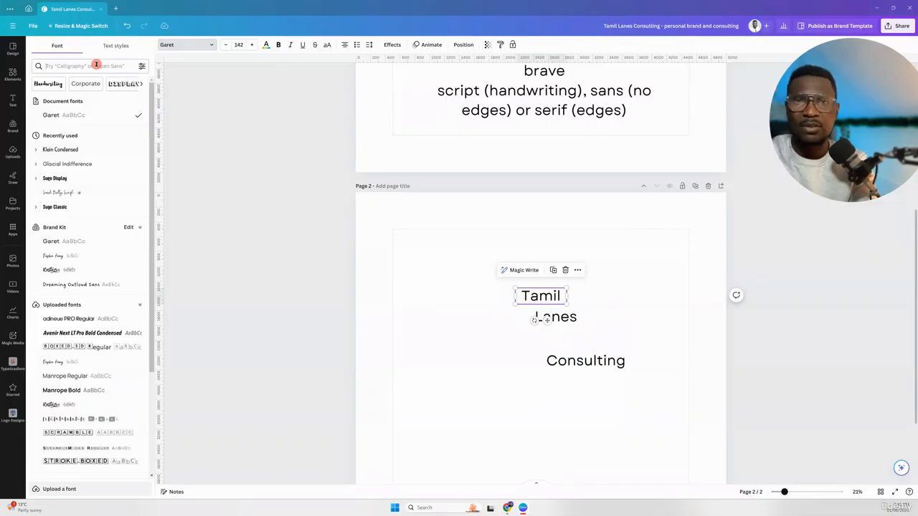
{"action": "left_click", "coordinate": [97, 66]}
{"action": "type", "text": "bright"}
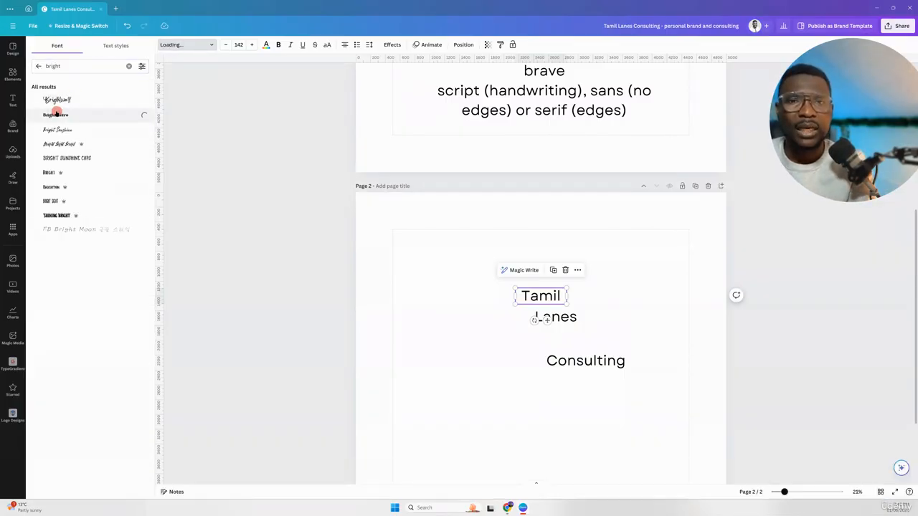
{"action": "left_click", "coordinate": [56, 115]}
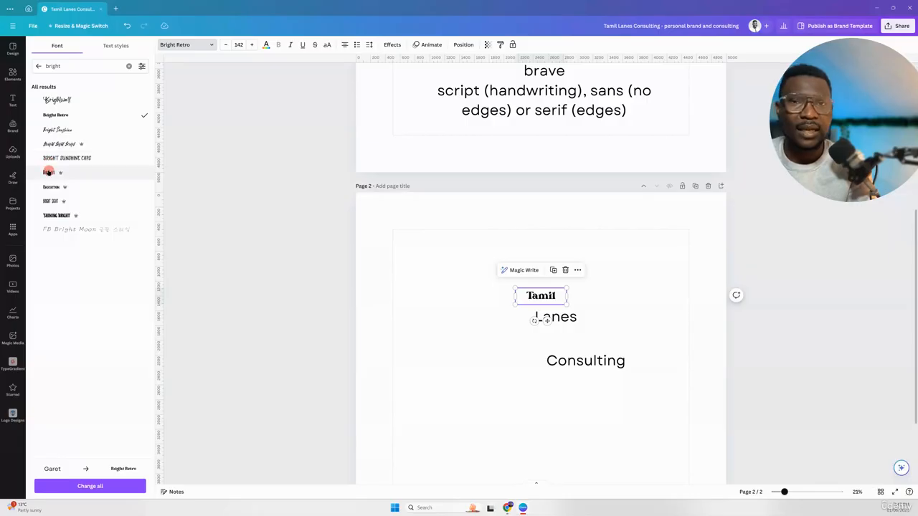
Step: Try Bright, Brighton, Bright Sight and FB Bright Moon on "Tamil", and return it to Bright Retro
{"action": "left_click", "coordinate": [49, 172]}
{"action": "left_click", "coordinate": [49, 189]}
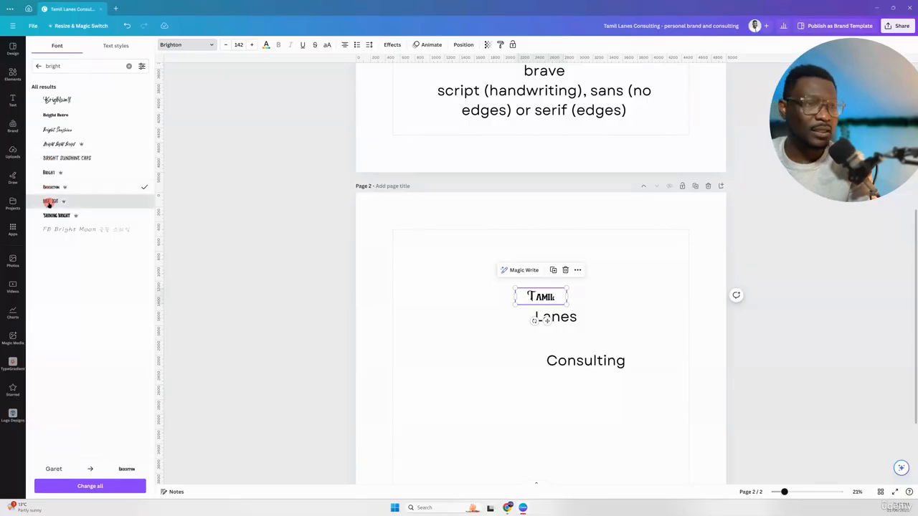
{"action": "left_click", "coordinate": [48, 201]}
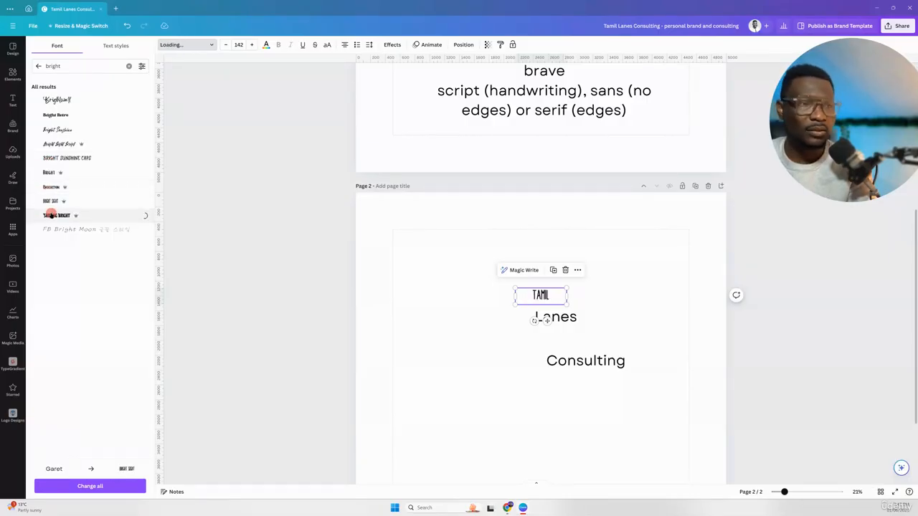
{"action": "left_click", "coordinate": [58, 229]}
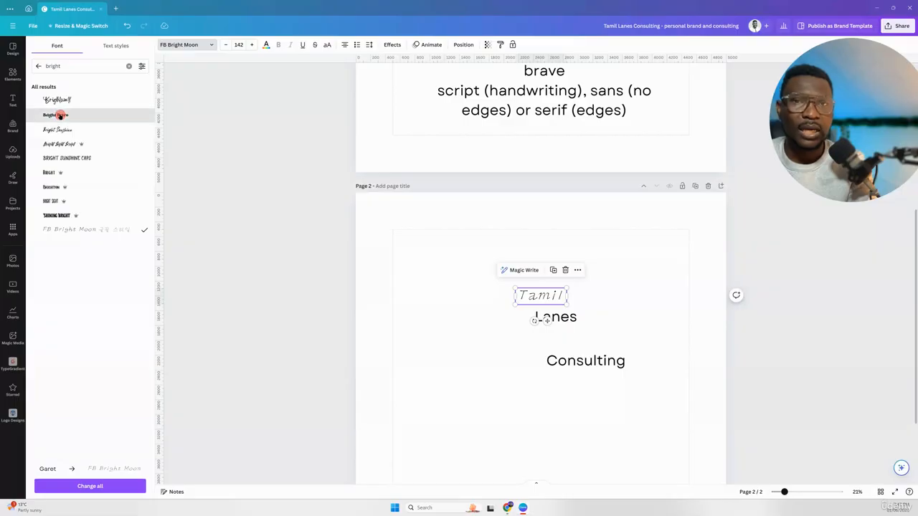
{"action": "left_click", "coordinate": [60, 116]}
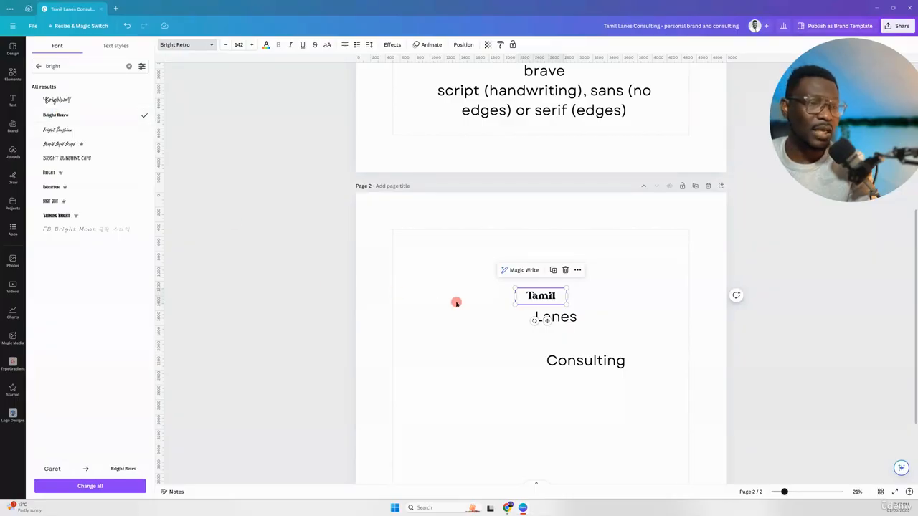
Step: Try the other "bright" fonts on "Lanes", including Bright Sunshine and Bright Sight Script, and set it in Brightwall
{"action": "left_click", "coordinate": [555, 316]}
{"action": "left_click", "coordinate": [57, 99]}
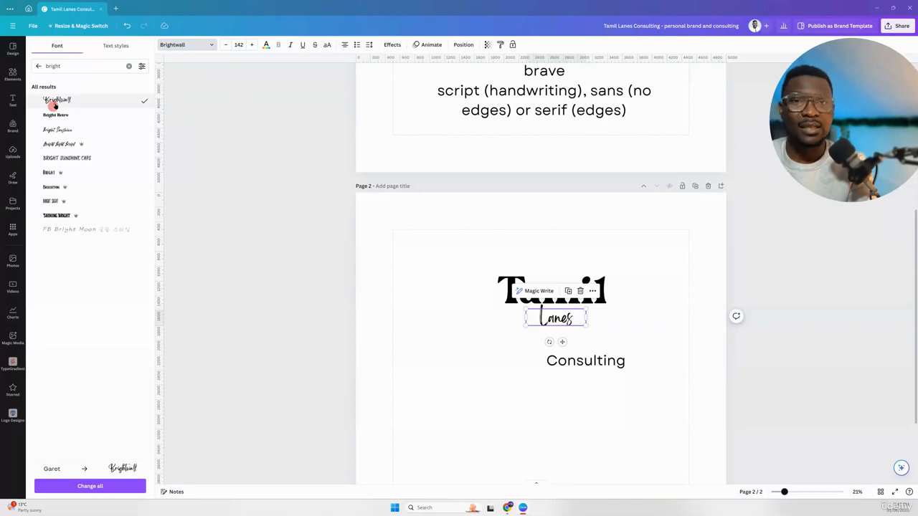
{"action": "left_click", "coordinate": [61, 129]}
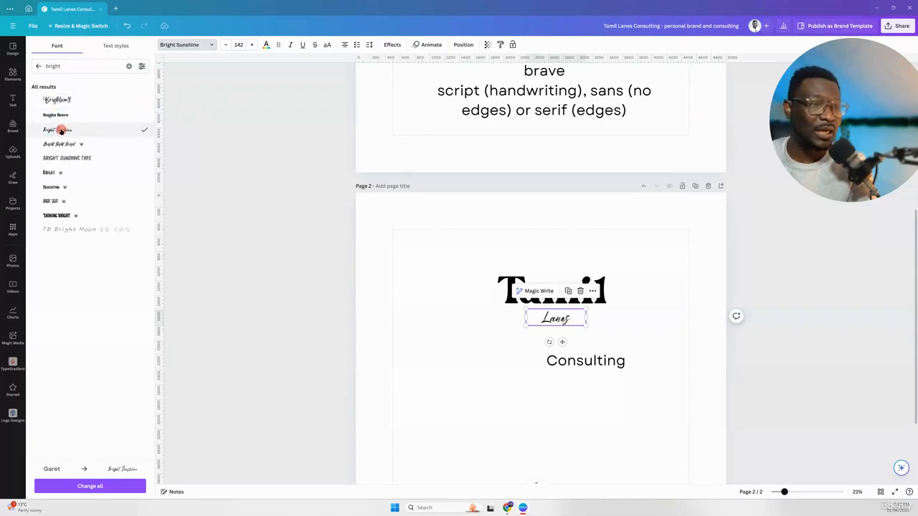
{"action": "left_click", "coordinate": [61, 144]}
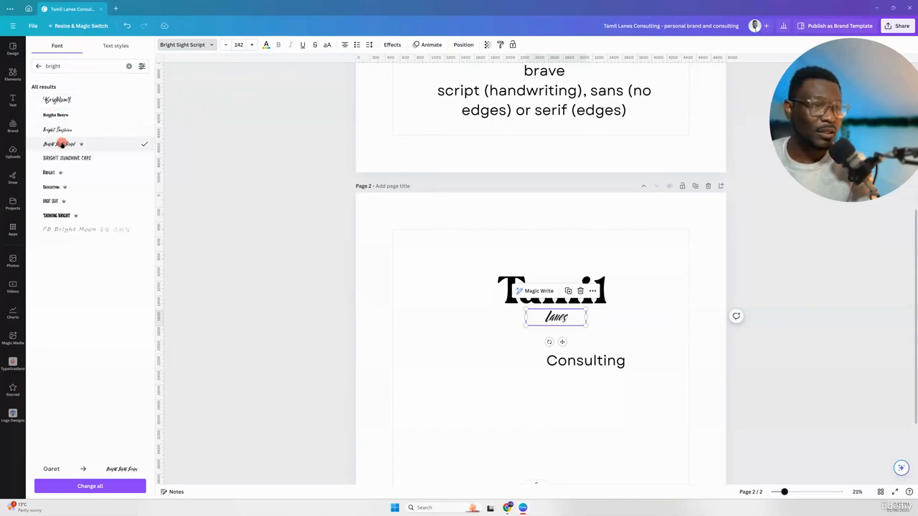
{"action": "left_click", "coordinate": [61, 158]}
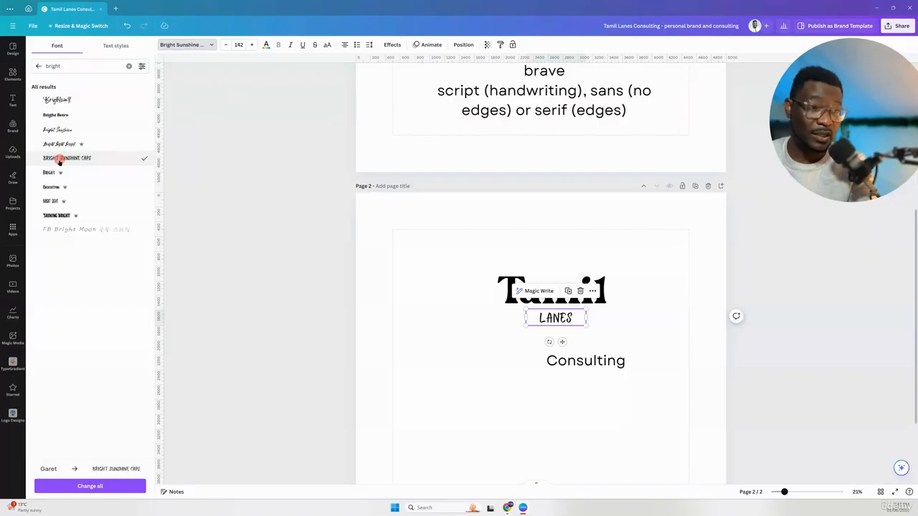
{"action": "left_click", "coordinate": [52, 172]}
{"action": "left_click", "coordinate": [52, 187]}
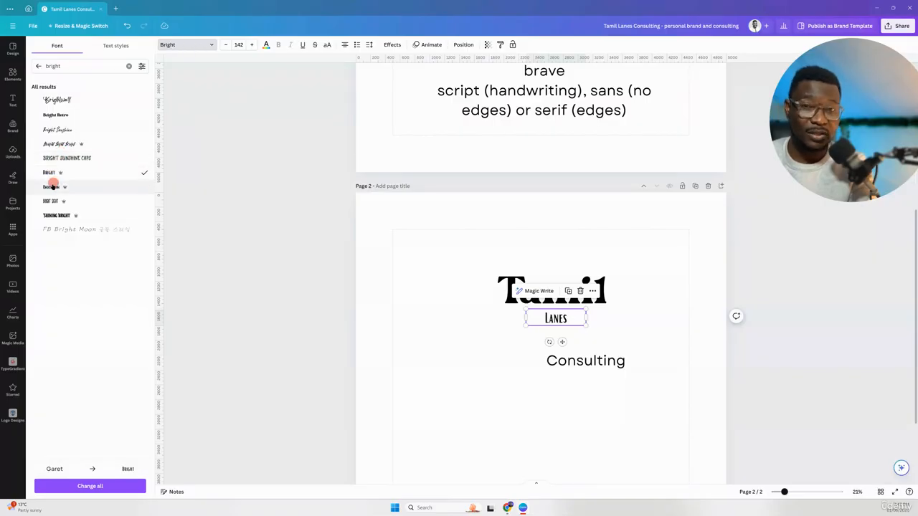
{"action": "left_click", "coordinate": [51, 200]}
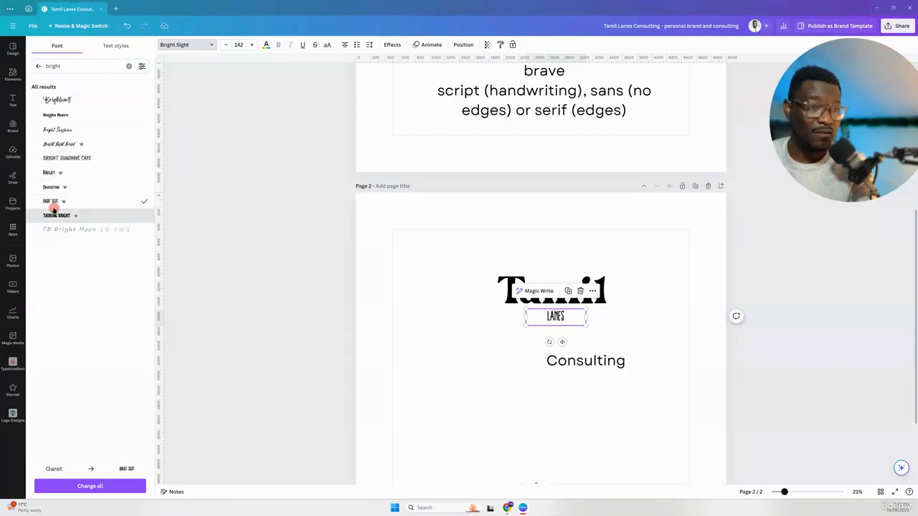
{"action": "left_click", "coordinate": [56, 215]}
{"action": "left_click", "coordinate": [56, 228]}
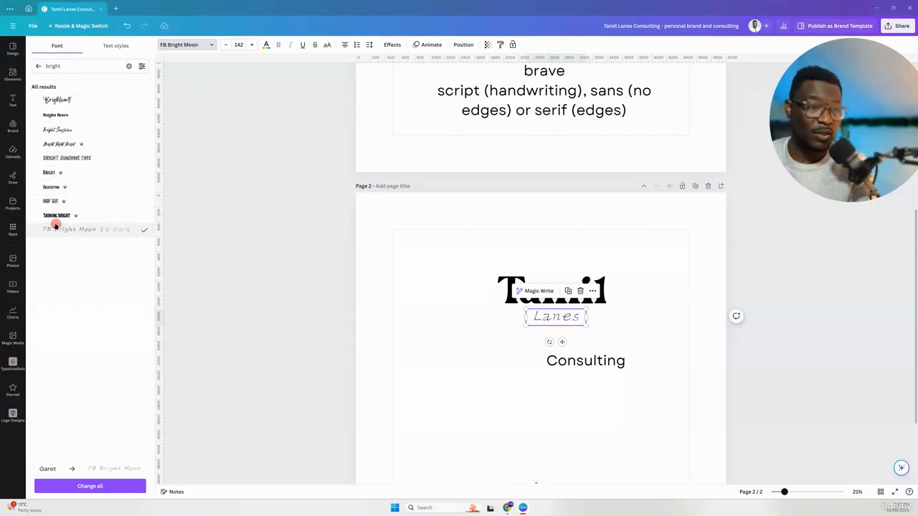
{"action": "left_click", "coordinate": [57, 100]}
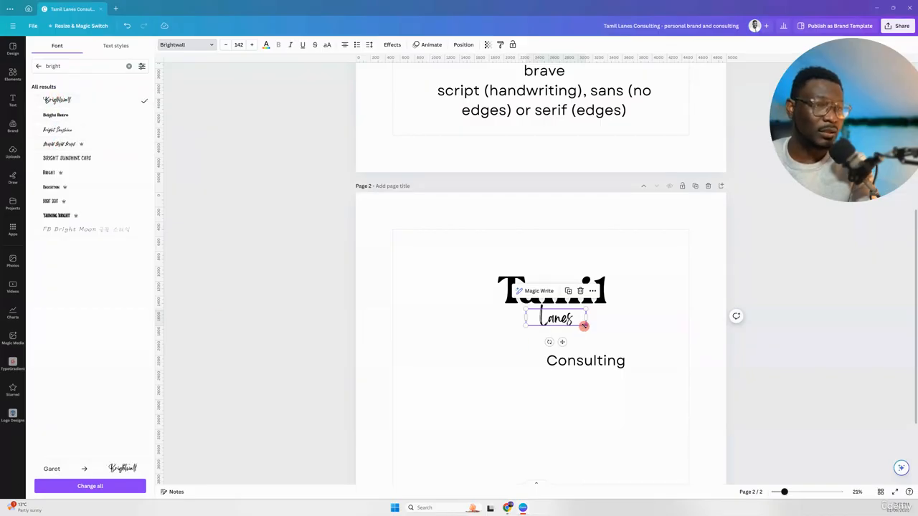
Step: Enlarge "Lanes" to a font size of about 386 and place it beneath "Tamil" so its L overlaps the T
{"action": "left_click_drag", "start_coordinate": [583, 326], "coordinate": [684, 379]}
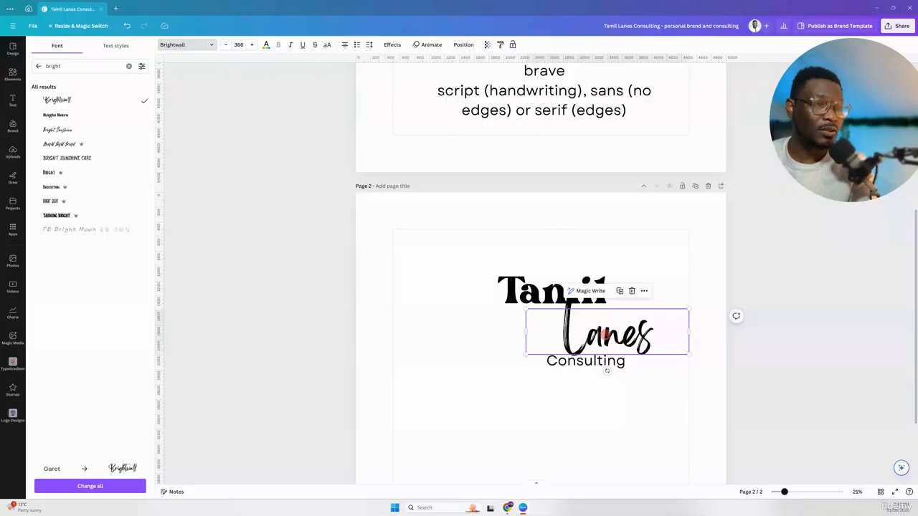
{"action": "left_click_drag", "start_coordinate": [604, 333], "coordinate": [534, 324]}
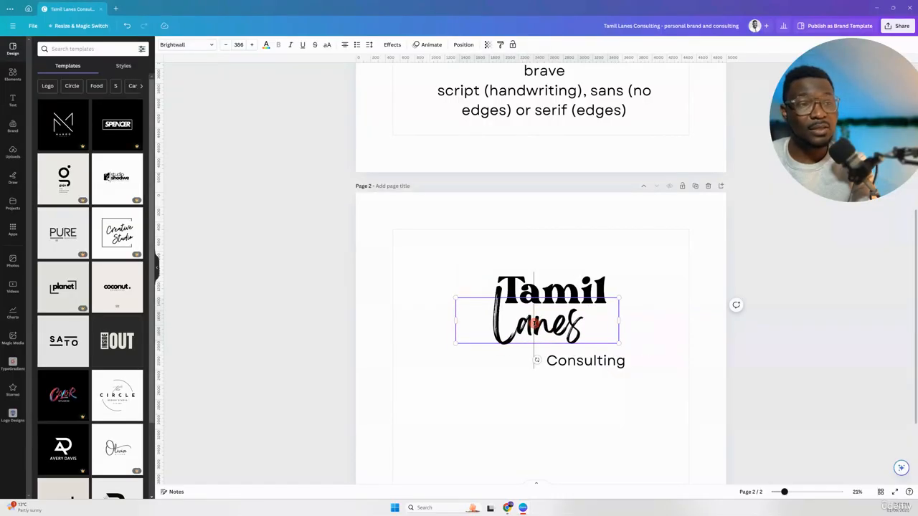
{"action": "left_click", "coordinate": [443, 267]}
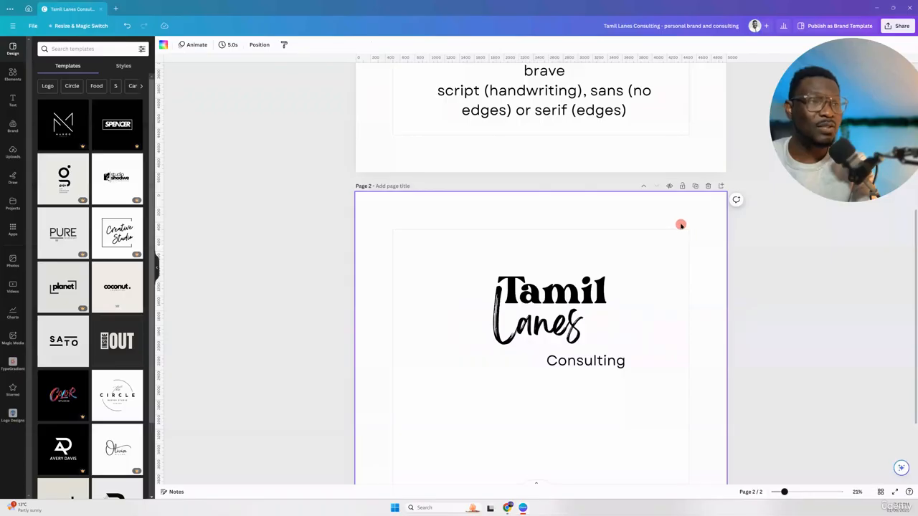
Step: Duplicate page 2 with its stacked logo text as a new page 3
{"action": "scroll", "coordinate": [681, 225], "scroll_direction": "down", "scroll_amount": 2}
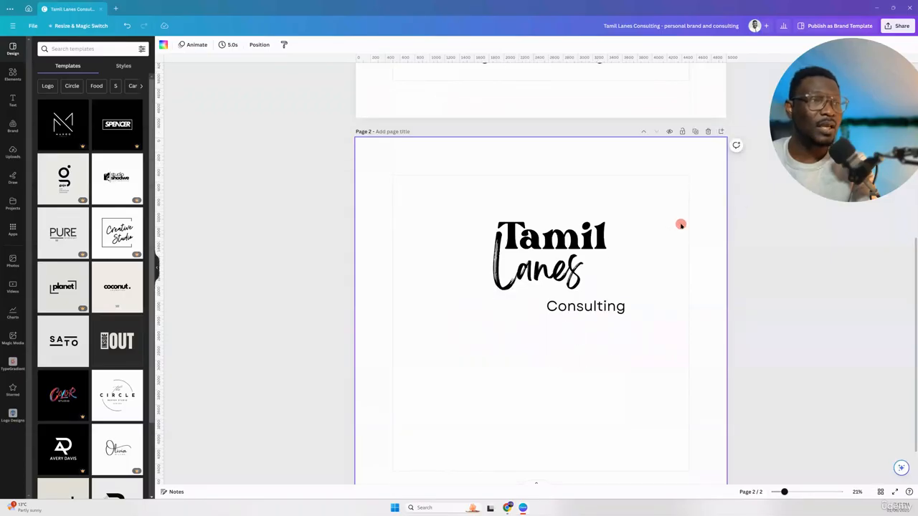
{"action": "left_click", "coordinate": [694, 132]}
{"action": "scroll", "coordinate": [549, 260], "scroll_direction": "down", "scroll_amount": 1}
{"action": "scroll", "coordinate": [548, 261], "scroll_direction": "up", "scroll_amount": 1}
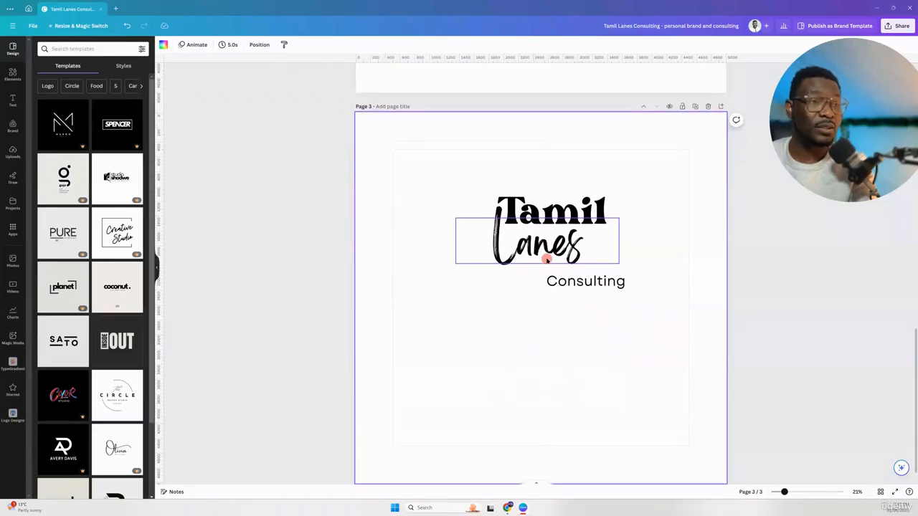
Step: Set "Tamil" on page 3 in the Brightwall font and move "Lanes" lower beneath it
{"action": "left_click", "coordinate": [581, 234]}
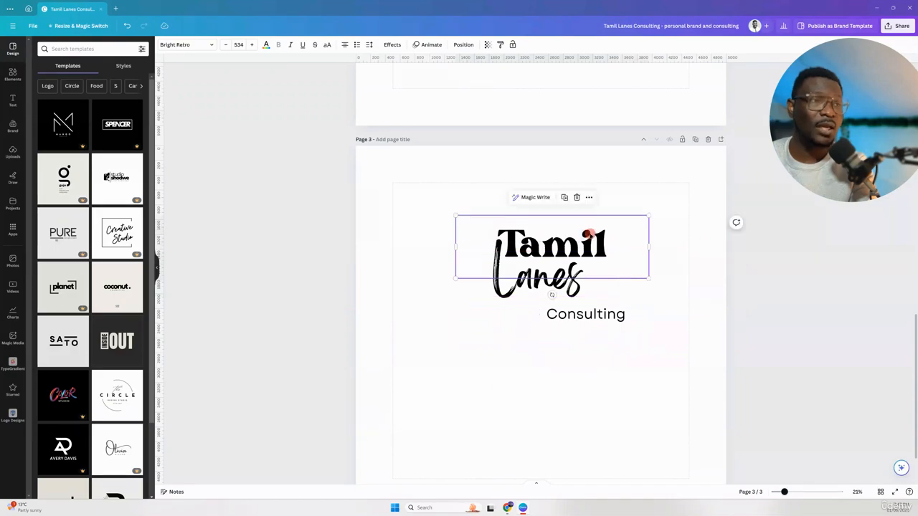
{"action": "left_click", "coordinate": [190, 45]}
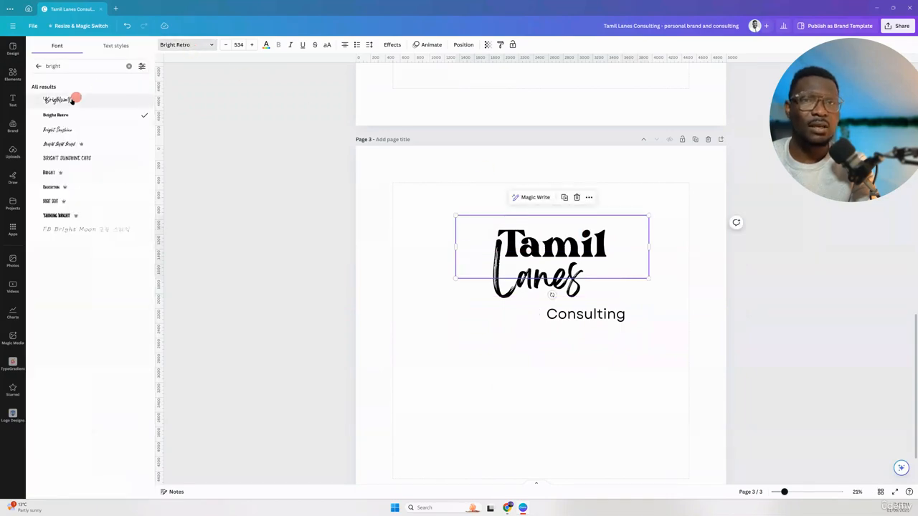
{"action": "left_click", "coordinate": [64, 99]}
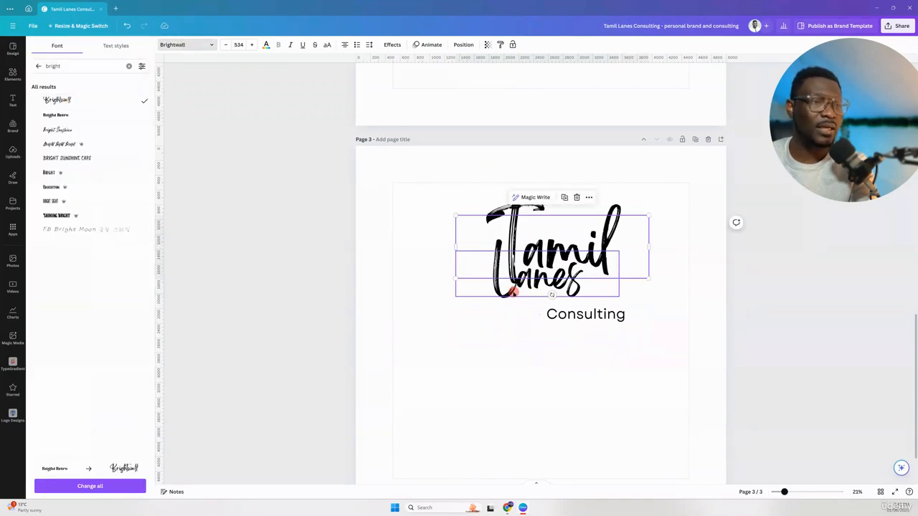
{"action": "left_click_drag", "start_coordinate": [512, 291], "coordinate": [537, 320]}
Step: Set "Lanes" on page 2 in Bright Retro, enlarge it to a font size of about 694 and place it beneath "Tamil"
{"action": "scroll", "coordinate": [536, 321], "scroll_direction": "up", "scroll_amount": 5}
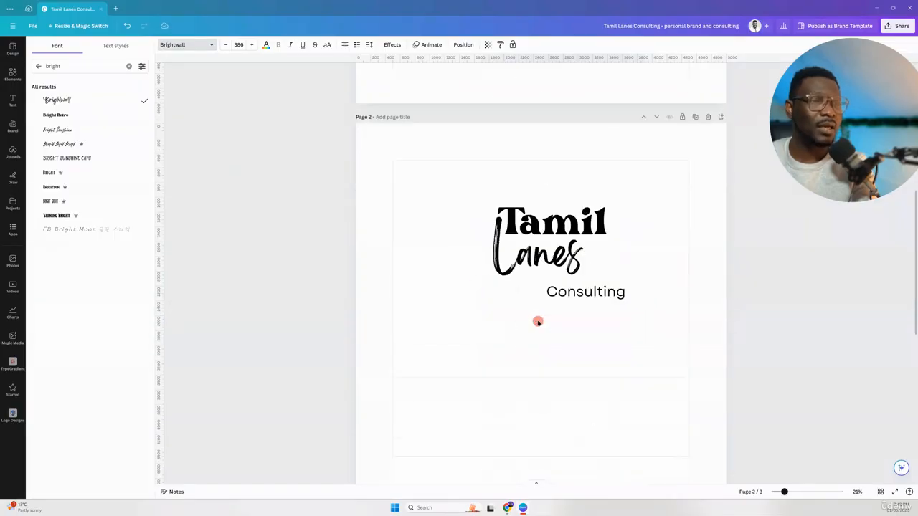
{"action": "left_click", "coordinate": [76, 115]}
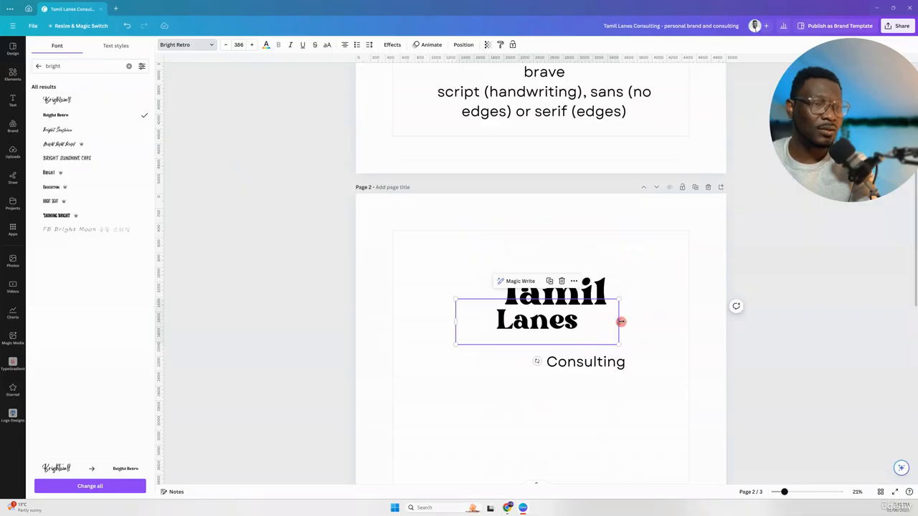
{"action": "left_click_drag", "start_coordinate": [621, 320], "coordinate": [607, 378]}
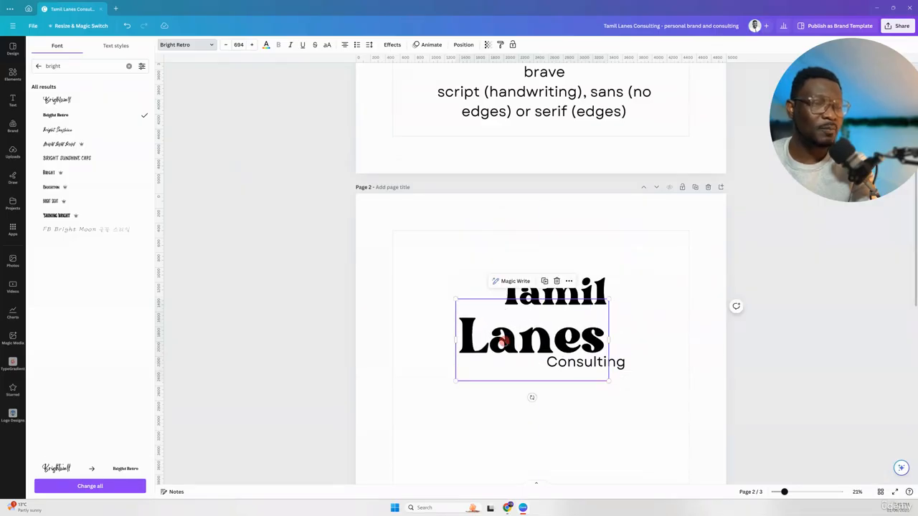
{"action": "left_click_drag", "start_coordinate": [500, 340], "coordinate": [548, 334]}
Step: Try a font size of 144 on "Lanes" and undo the change
{"action": "left_click", "coordinate": [239, 45]}
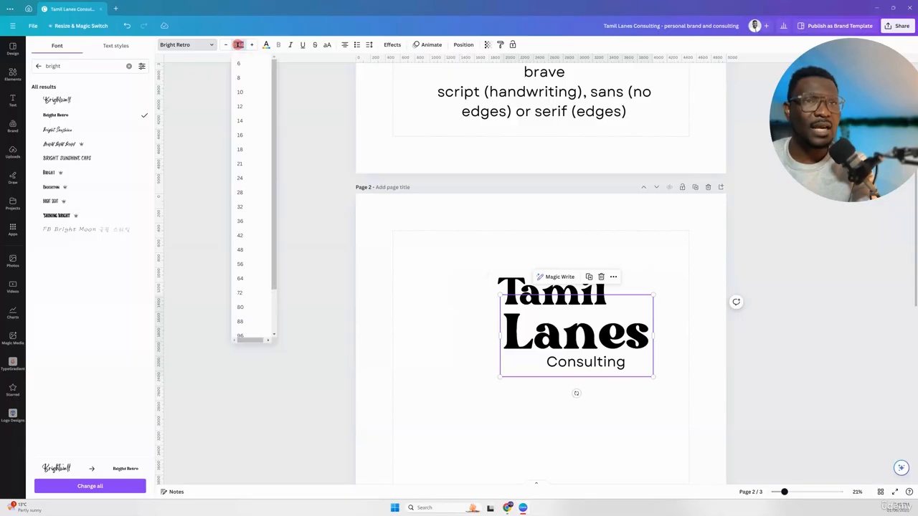
{"action": "scroll", "coordinate": [237, 302], "scroll_direction": "down", "scroll_amount": 2}
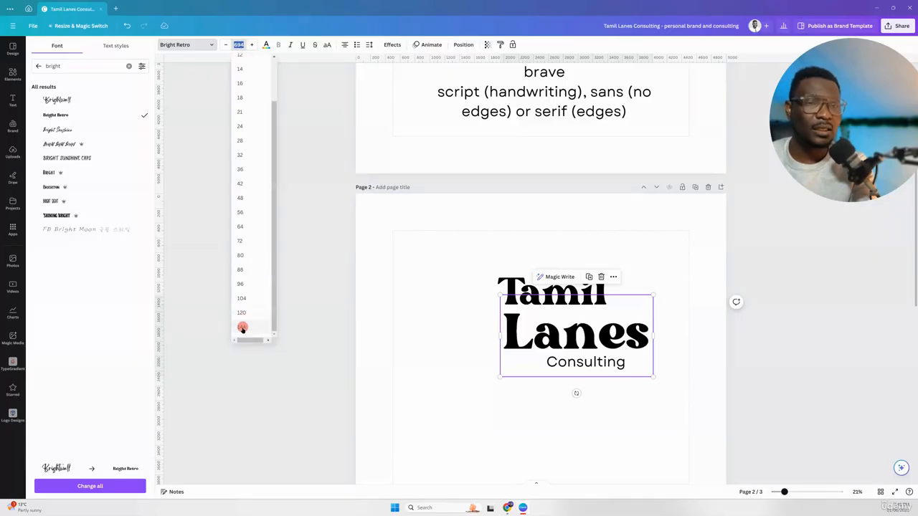
{"action": "left_click", "coordinate": [241, 329]}
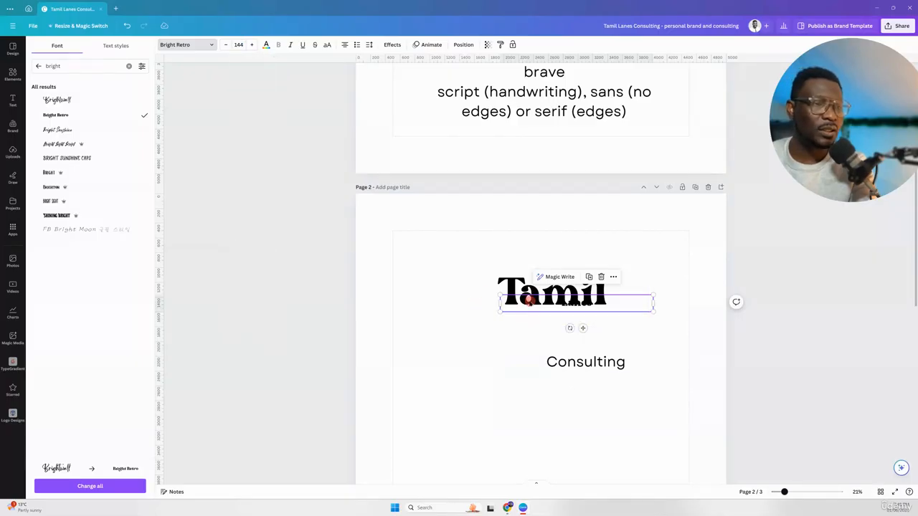
{"action": "key", "text": "ctrl+z"}
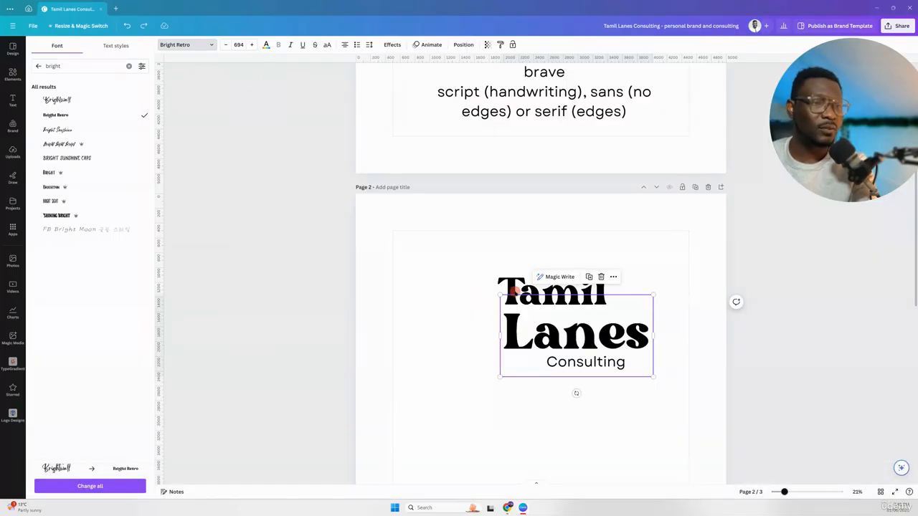
Step: Set the font size of "Tamil" on page 2 to 694 and reposition it just above "Lanes"
{"action": "left_click", "coordinate": [515, 288]}
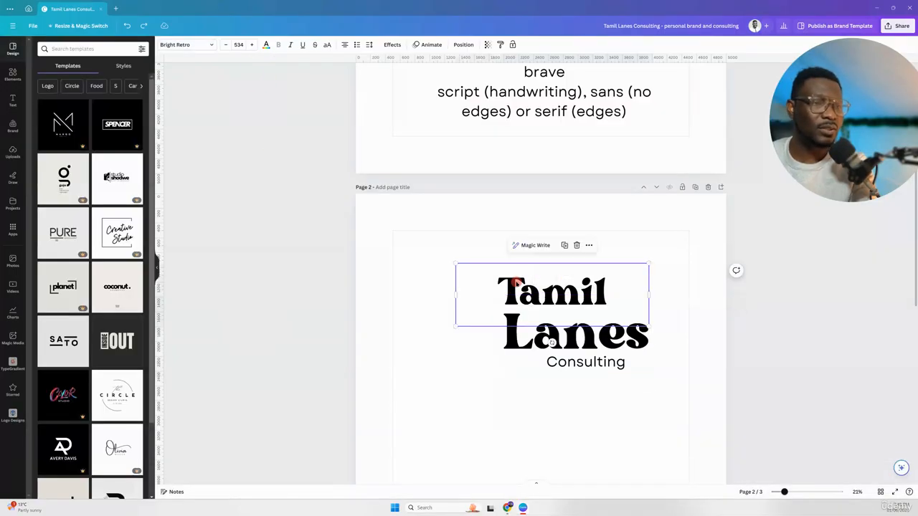
{"action": "left_click", "coordinate": [238, 45]}
{"action": "type", "text": "694"}
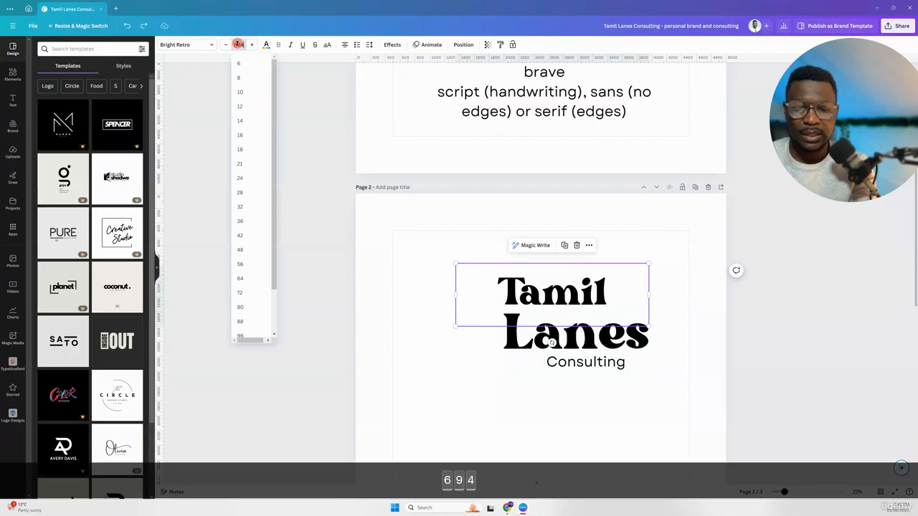
{"action": "key", "text": "Return"}
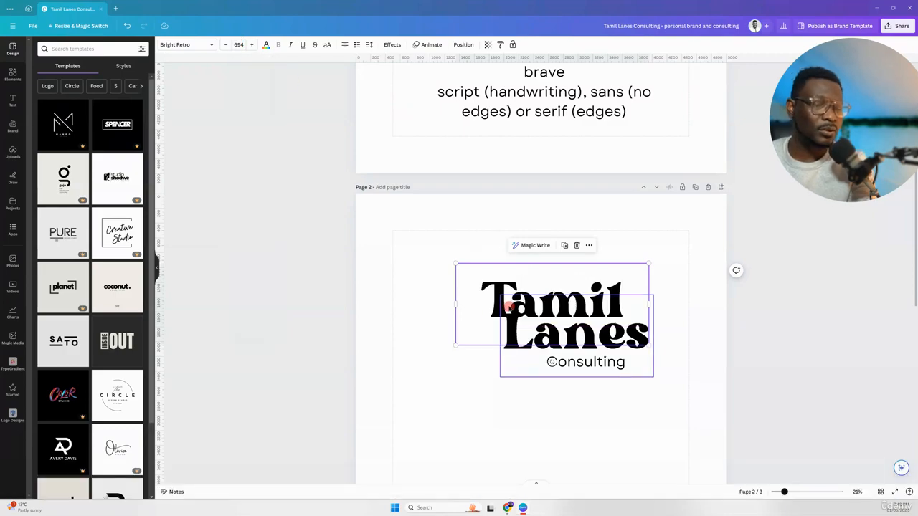
{"action": "mouse_move", "coordinate": [509, 307]}
{"action": "left_mouse_down"}
{"action": "mouse_move", "coordinate": [527, 289]}
{"action": "mouse_move", "coordinate": [520, 301]}
{"action": "left_mouse_up"}
{"action": "left_click", "coordinate": [384, 254]}
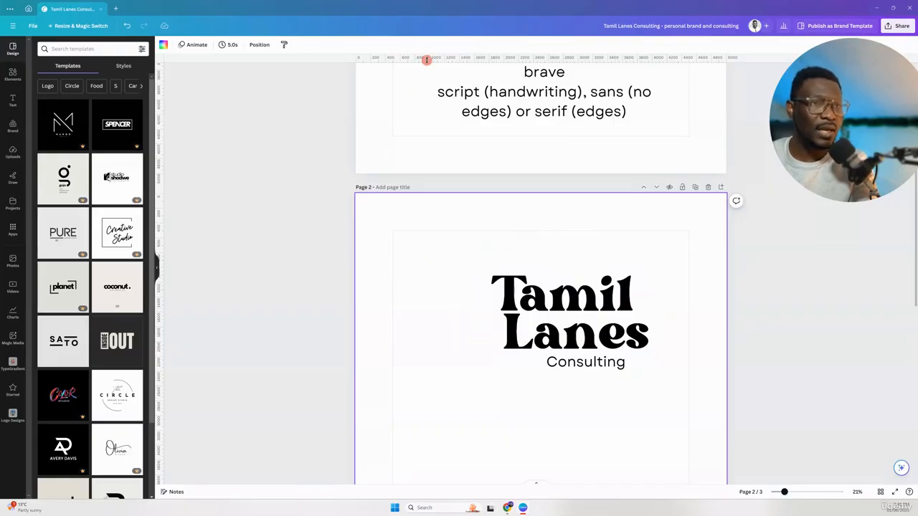
Step: Add a horizontal ruler guide between "Tamil" and "Lanes", and shift "Tamil" left with its baseline along the guide
{"action": "left_click_drag", "start_coordinate": [427, 61], "coordinate": [487, 310]}
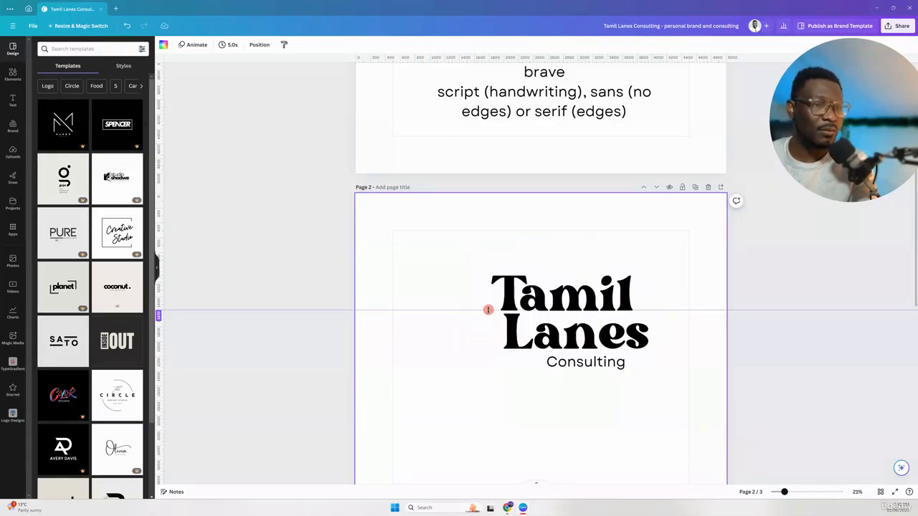
{"action": "left_click", "coordinate": [588, 324]}
{"action": "scroll", "coordinate": [588, 323], "scroll_direction": "up", "scroll_amount": 10}
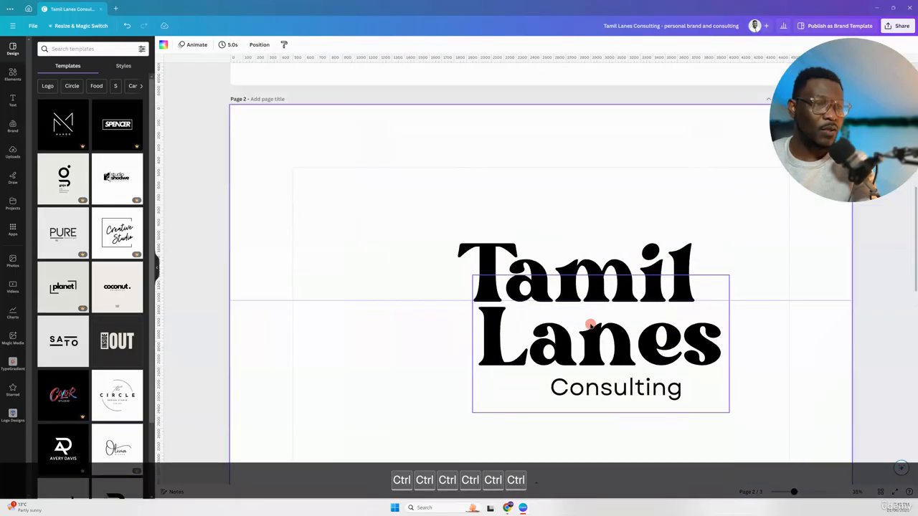
{"action": "right_click", "coordinate": [589, 324]}
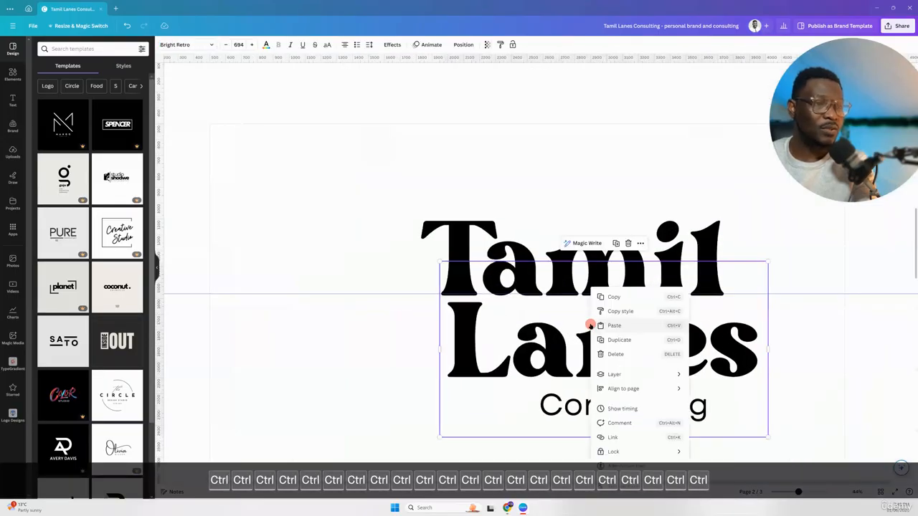
{"action": "left_click", "coordinate": [360, 326]}
{"action": "scroll", "coordinate": [359, 326], "scroll_direction": "down", "scroll_amount": 1}
{"action": "scroll", "coordinate": [360, 326], "scroll_direction": "right", "scroll_amount": 1}
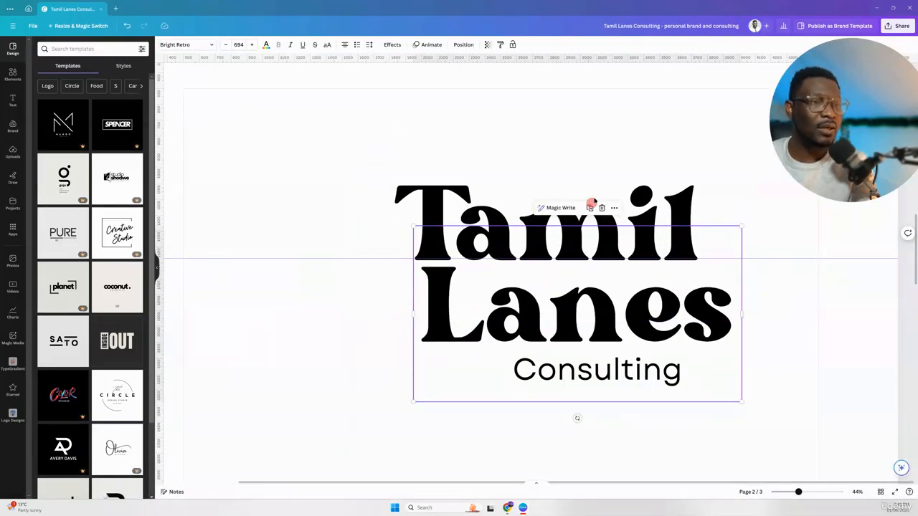
{"action": "left_click_drag", "start_coordinate": [537, 192], "coordinate": [471, 189]}
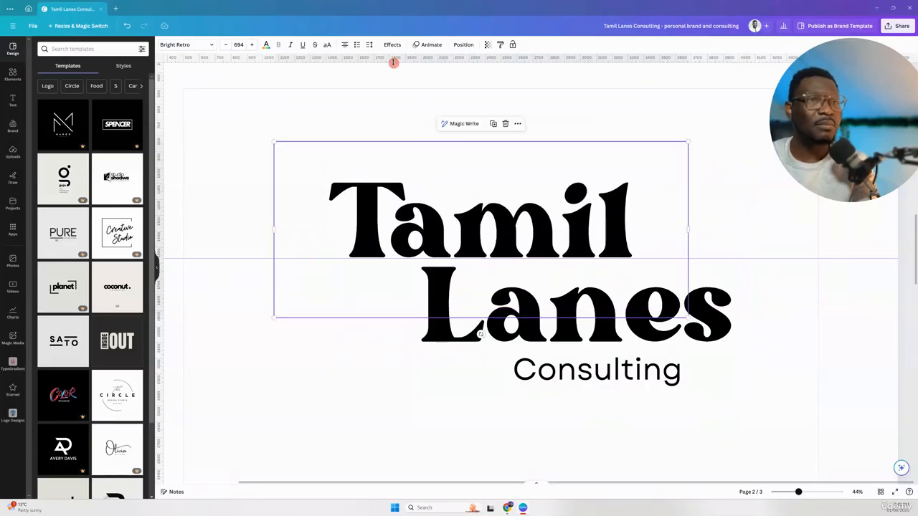
Step: Try tighter and looser letter spacing on "Tamil" and set it to -16
{"action": "left_click", "coordinate": [369, 45]}
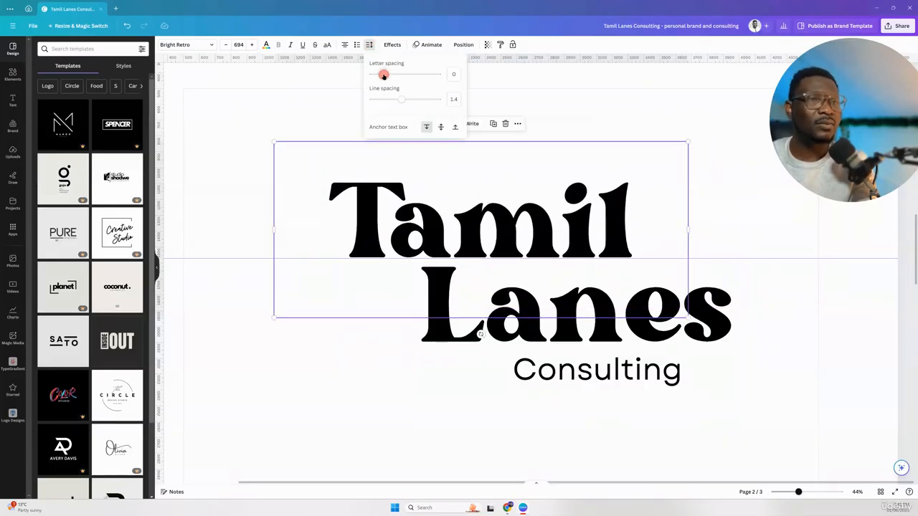
{"action": "left_click", "coordinate": [451, 75]}
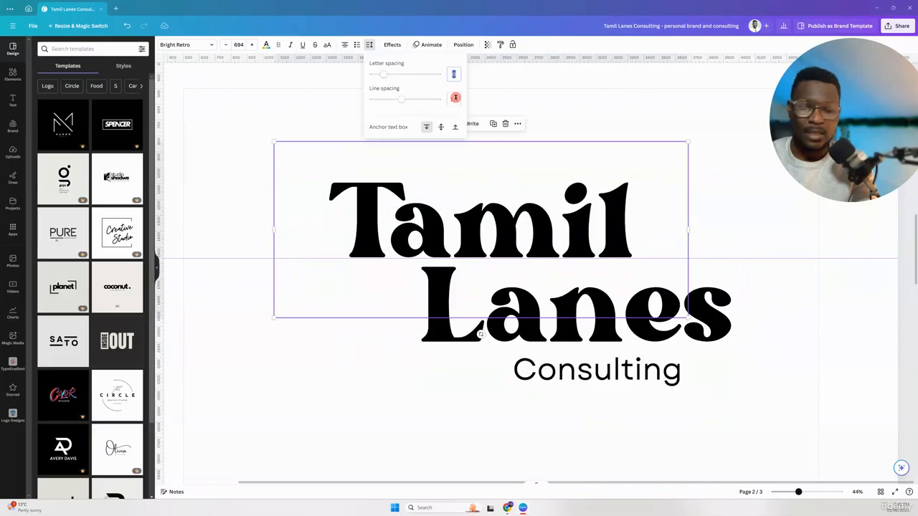
{"action": "key", "text": "Down"}
{"action": "key", "text": "Down"}
{"action": "key", "text": "Down"}
{"action": "key", "text": "Down"}
{"action": "key", "text": "Down"}
{"action": "key", "text": "Down"}
{"action": "key", "text": "Down"}
{"action": "key", "text": "Down"}
{"action": "key", "text": "Down"}
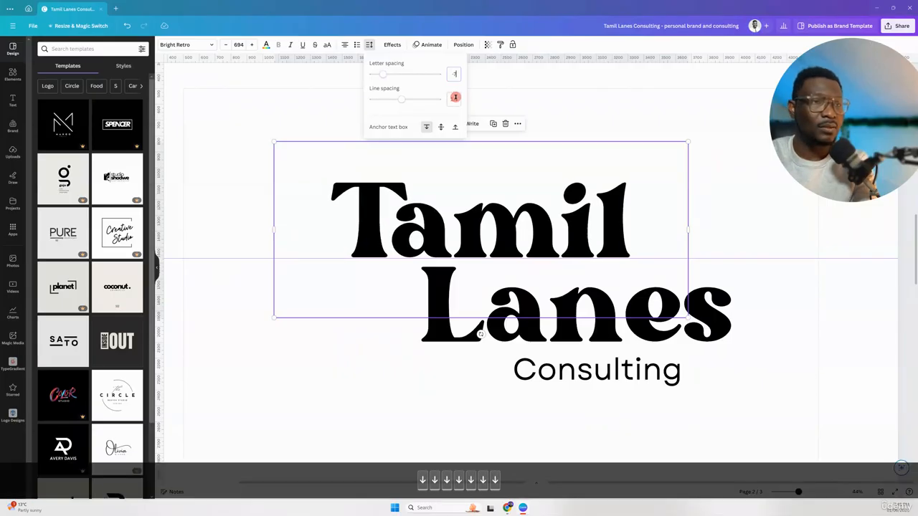
{"action": "key", "text": "Down"}
{"action": "key", "text": "Down"}
{"action": "key", "text": "Down"}
{"action": "key", "text": "Down"}
{"action": "key", "text": "Down"}
{"action": "key", "text": "Down"}
{"action": "key", "text": "Down"}
{"action": "key", "text": "Down"}
{"action": "key", "text": "Down"}
{"action": "key", "text": "Down"}
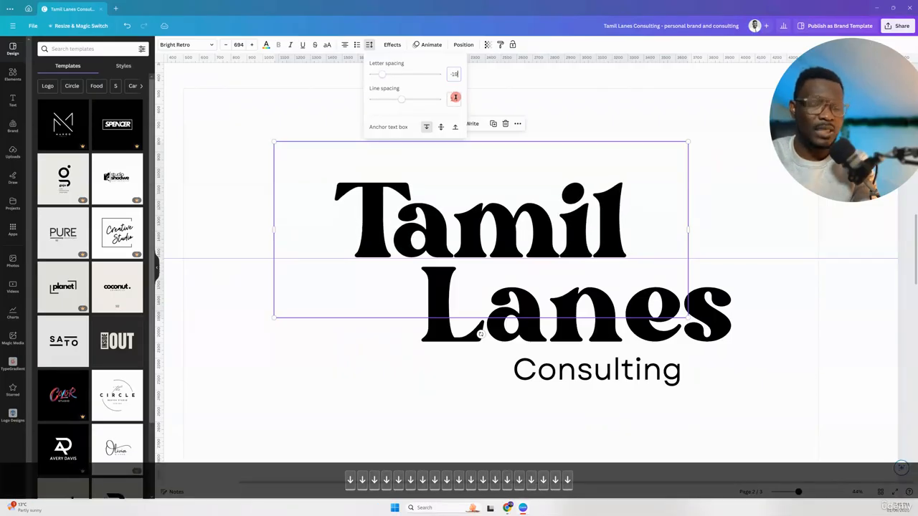
{"action": "key", "text": "Up"}
{"action": "key", "text": "Up"}
{"action": "key", "text": "Up"}
{"action": "key", "text": "Up"}
{"action": "key", "text": "Up"}
{"action": "key", "text": "Up"}
{"action": "key", "text": "Up"}
{"action": "key", "text": "Up"}
{"action": "key", "text": "Up"}
{"action": "key", "text": "Up"}
{"action": "key", "text": "Up"}
{"action": "key", "text": "Up"}
{"action": "key", "text": "Up"}
{"action": "key", "text": "Up"}
{"action": "key", "text": "Up"}
{"action": "key", "text": "Up"}
{"action": "key", "text": "Up"}
{"action": "key", "text": "Up"}
{"action": "key", "text": "Up"}
{"action": "key", "text": "Up"}
{"action": "key", "text": "Up"}
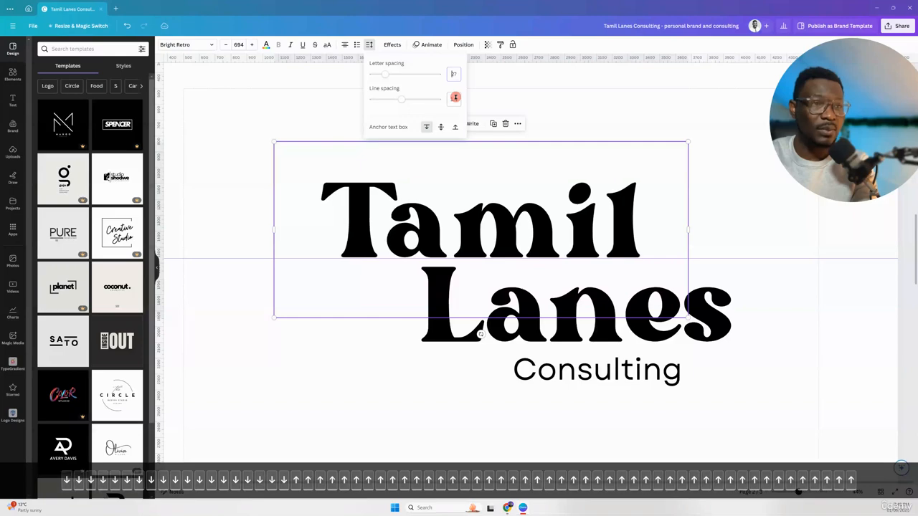
{"action": "key", "text": "Down"}
{"action": "key", "text": "Down"}
{"action": "key", "text": "Down"}
{"action": "key", "text": "Down"}
{"action": "key", "text": "Down"}
{"action": "key", "text": "Down"}
{"action": "key", "text": "Down"}
{"action": "key", "text": "Down"}
{"action": "key", "text": "Down"}
{"action": "key", "text": "Down"}
{"action": "key", "text": "Down"}
{"action": "key", "text": "Down"}
{"action": "key", "text": "Down"}
{"action": "key", "text": "Down"}
{"action": "key", "text": "Down"}
{"action": "key", "text": "Down"}
{"action": "key", "text": "Down"}
{"action": "key", "text": "Down"}
{"action": "key", "text": "Down"}
{"action": "key", "text": "Down"}
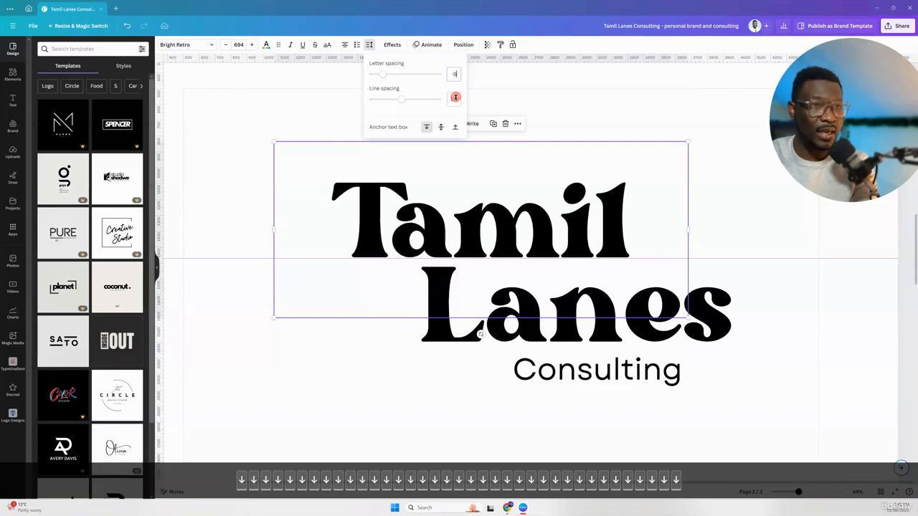
{"action": "key", "text": "Down"}
{"action": "key", "text": "Down"}
{"action": "key", "text": "Down"}
{"action": "key", "text": "Down"}
{"action": "key", "text": "Down"}
{"action": "key", "text": "Down"}
{"action": "key", "text": "Down"}
{"action": "key", "text": "Down"}
{"action": "key", "text": "Down"}
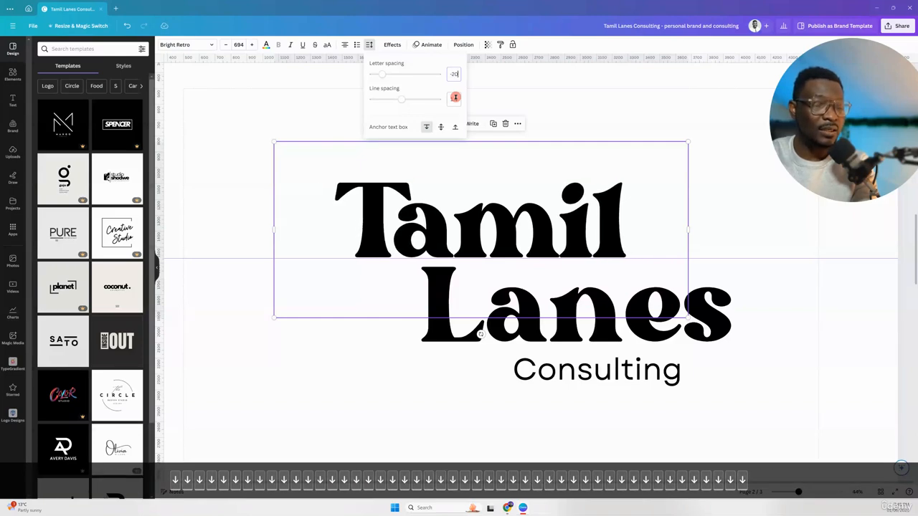
{"action": "key", "text": "Up"}
{"action": "key", "text": "Up"}
{"action": "key", "text": "Up"}
{"action": "key", "text": "Up"}
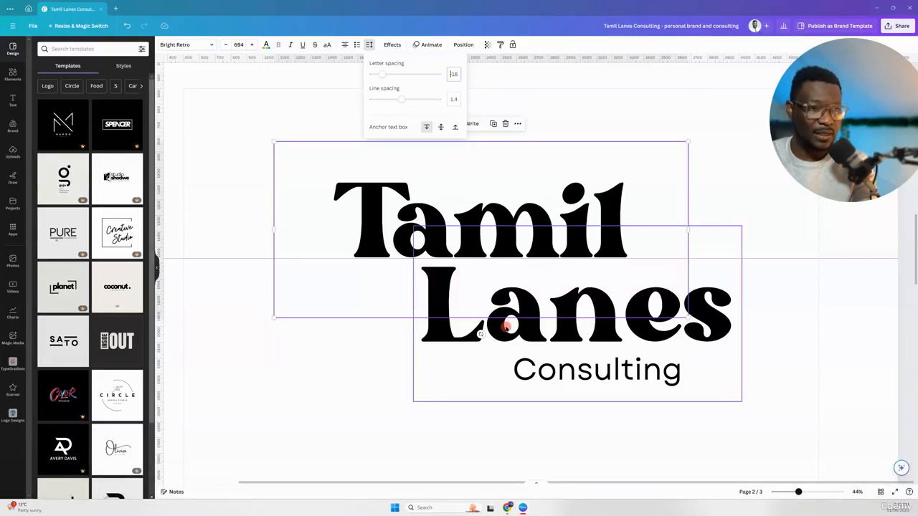
Step: Move "Lanes" left directly under "Tamil" and place vertical guides at the left and right edges of "Tamil"
{"action": "left_click", "coordinate": [506, 327]}
{"action": "left_click_drag", "start_coordinate": [528, 322], "coordinate": [447, 322]}
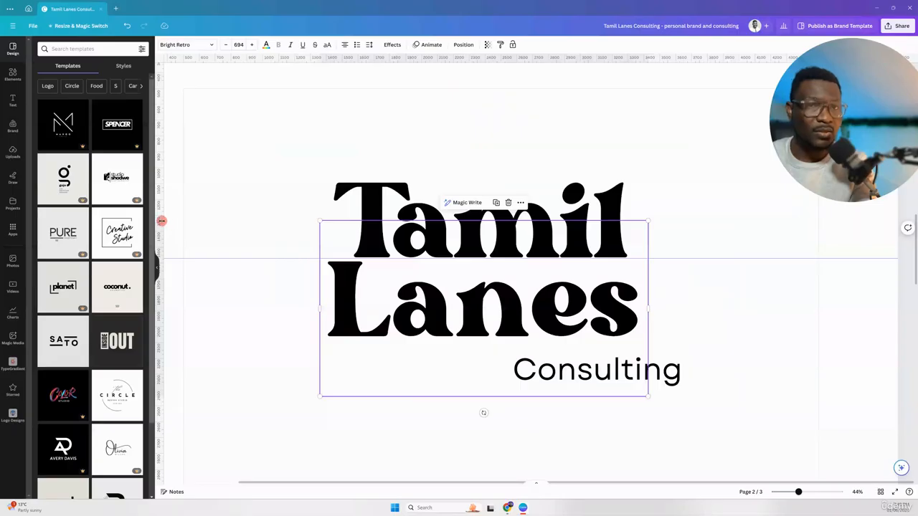
{"action": "left_click_drag", "start_coordinate": [162, 221], "coordinate": [333, 207]}
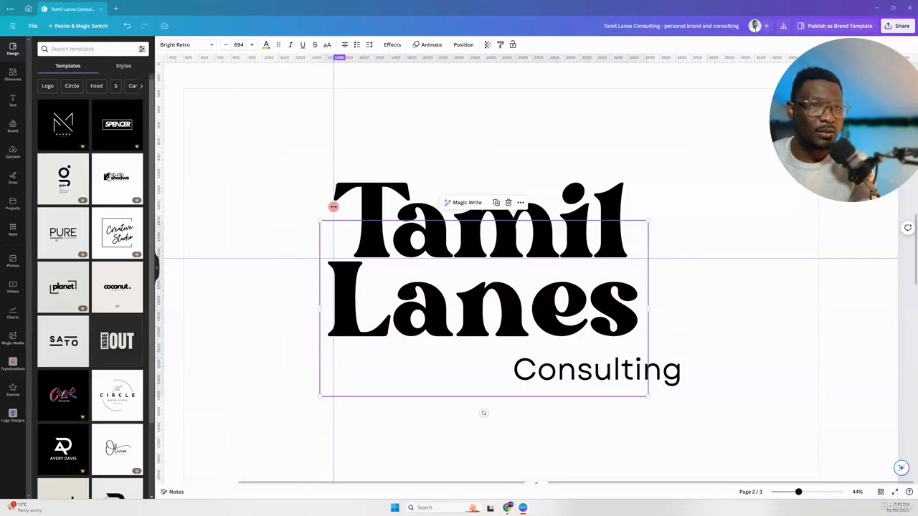
{"action": "left_click_drag", "start_coordinate": [157, 218], "coordinate": [627, 212]}
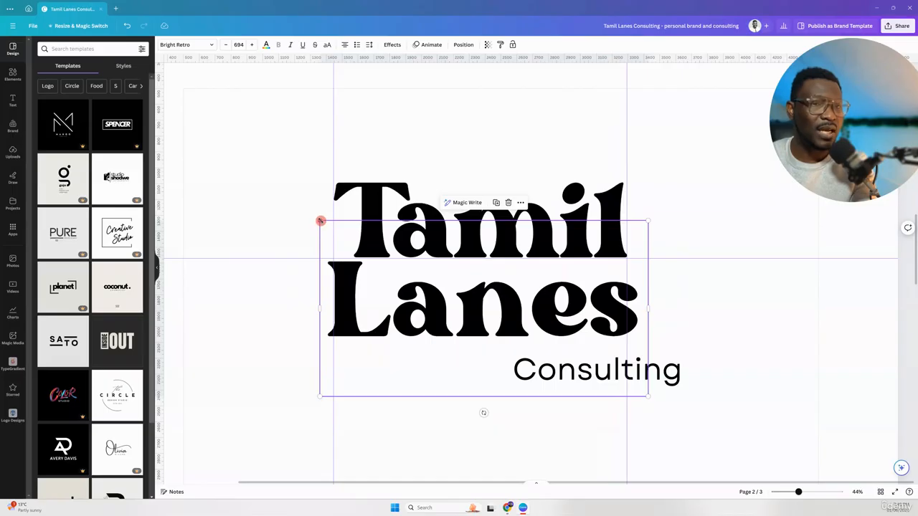
Step: Scale "Lanes" down to a font size of about 657 to fit between the vertical guides, and nudge it up closer to "Tamil"
{"action": "left_click_drag", "start_coordinate": [319, 220], "coordinate": [325, 223]}
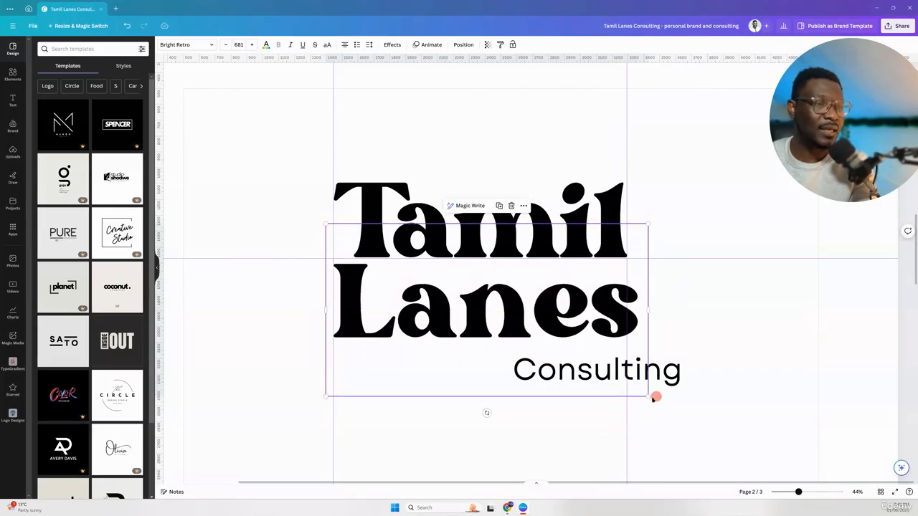
{"action": "mouse_move", "coordinate": [646, 395]}
{"action": "left_mouse_down"}
{"action": "mouse_move", "coordinate": [629, 375]}
{"action": "mouse_move", "coordinate": [639, 384]}
{"action": "left_mouse_up"}
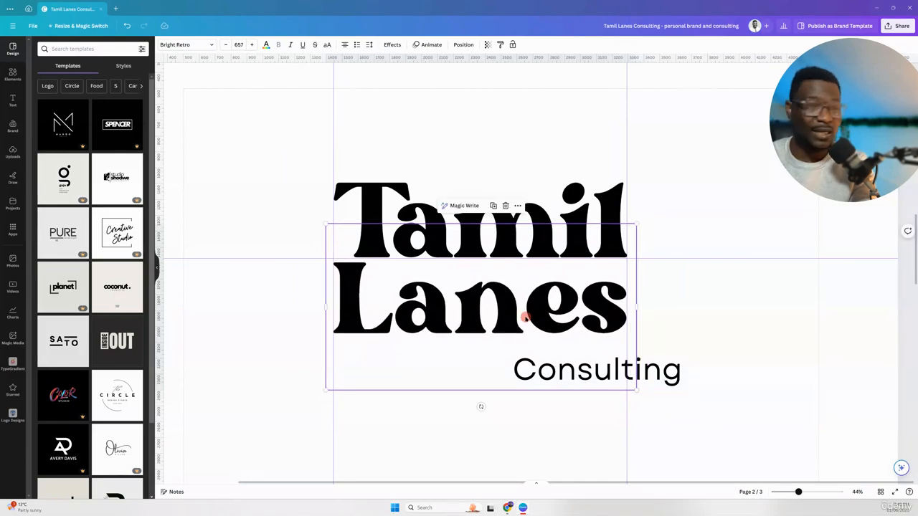
{"action": "key", "text": "Up"}
{"action": "key", "text": "Up"}
{"action": "key", "text": "Up"}
{"action": "key", "text": "Up"}
{"action": "key", "text": "Up"}
{"action": "key", "text": "Up"}
{"action": "key", "text": "Up"}
{"action": "key", "text": "Up"}
{"action": "key", "text": "Up"}
{"action": "key", "text": "Up"}
{"action": "key", "text": "Up"}
{"action": "key", "text": "Up"}
{"action": "key", "text": "Up"}
{"action": "key", "text": "Up"}
{"action": "key", "text": "Up"}
{"action": "key", "text": "Up"}
{"action": "key", "text": "Up"}
{"action": "key", "text": "Up"}
{"action": "key", "text": "Up"}
{"action": "key", "text": "Up"}
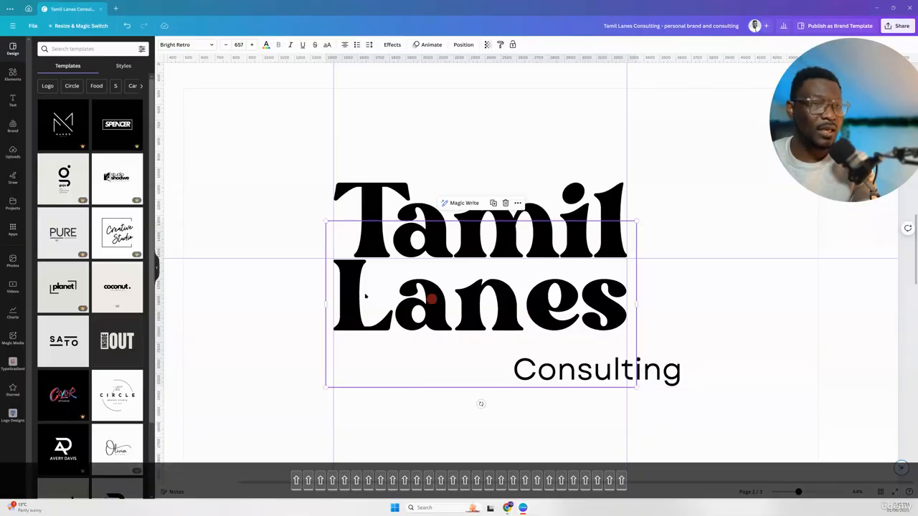
{"action": "left_click", "coordinate": [279, 289]}
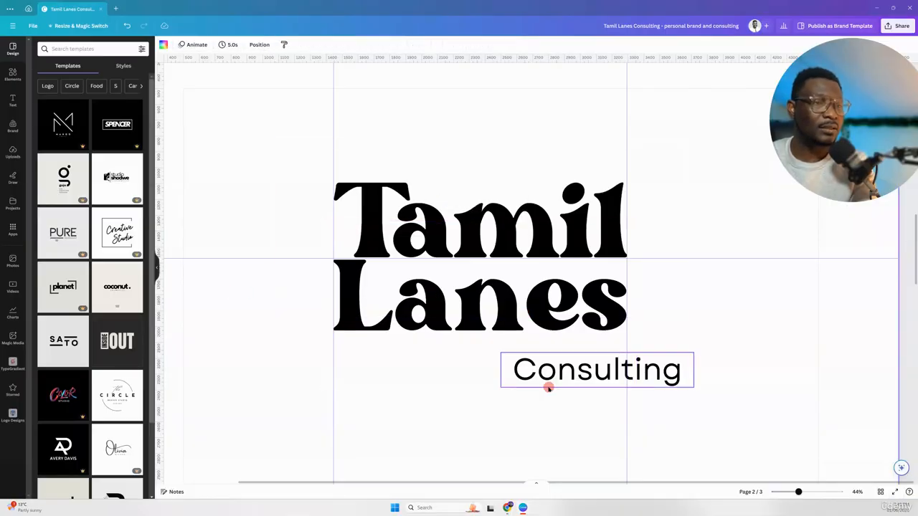
Step: Make "Consulting" bold and all uppercase
{"action": "left_click", "coordinate": [598, 376]}
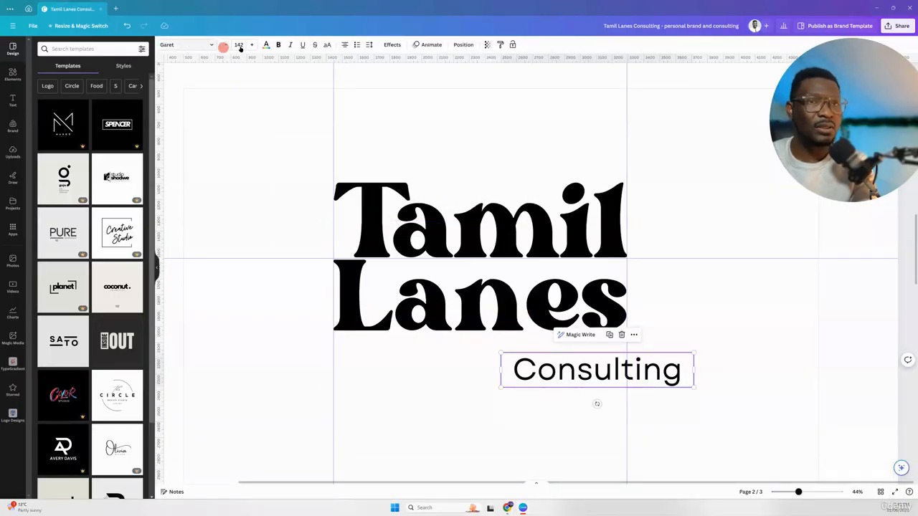
{"action": "left_click", "coordinate": [277, 45]}
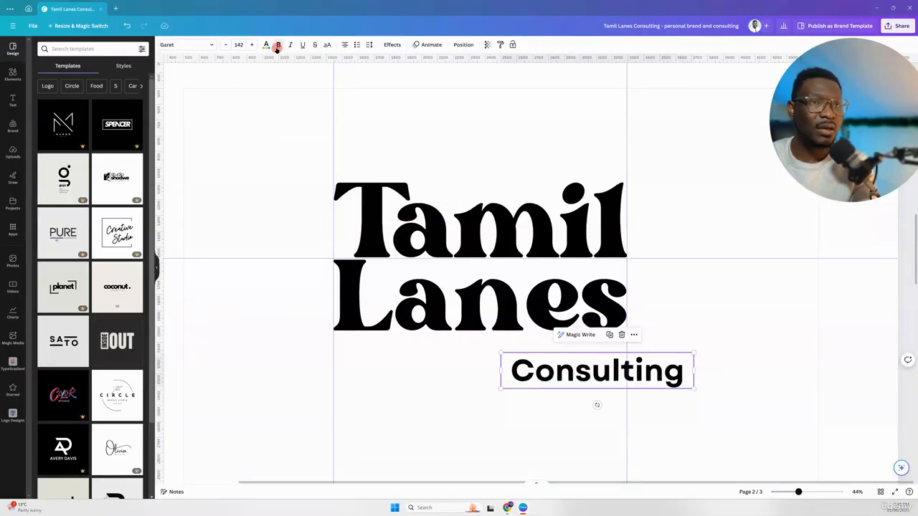
{"action": "left_click", "coordinate": [327, 45]}
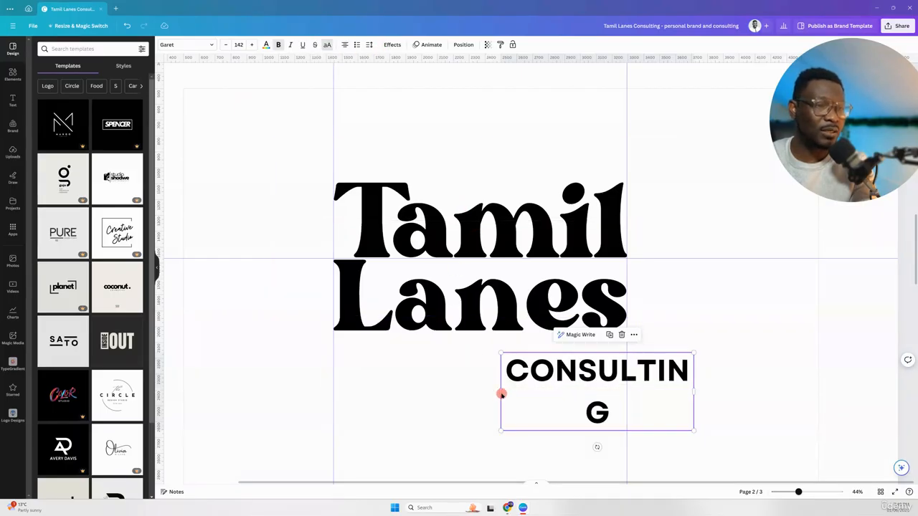
Step: Place "CONSULTING" beneath "Lanes" and scale it to a font size of about 202 to fit between the vertical guides
{"action": "left_click_drag", "start_coordinate": [497, 387], "coordinate": [335, 334]}
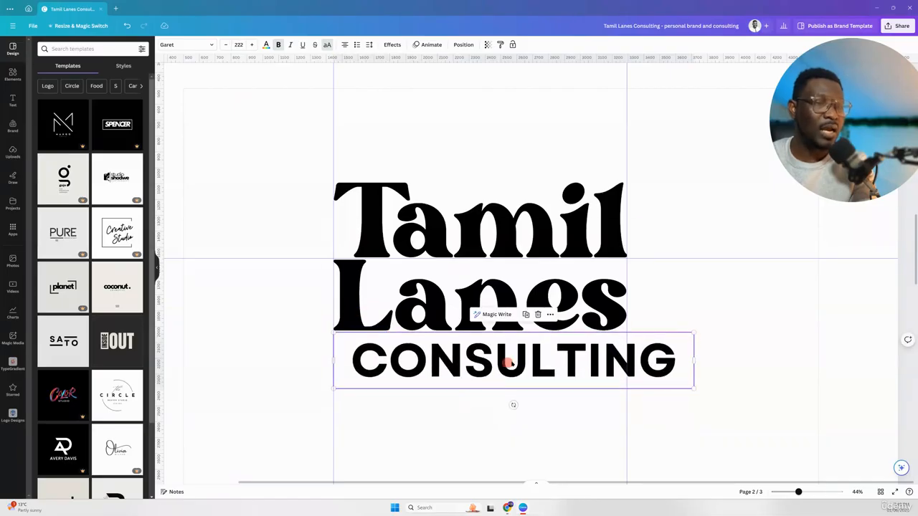
{"action": "left_click_drag", "start_coordinate": [512, 362], "coordinate": [497, 370]}
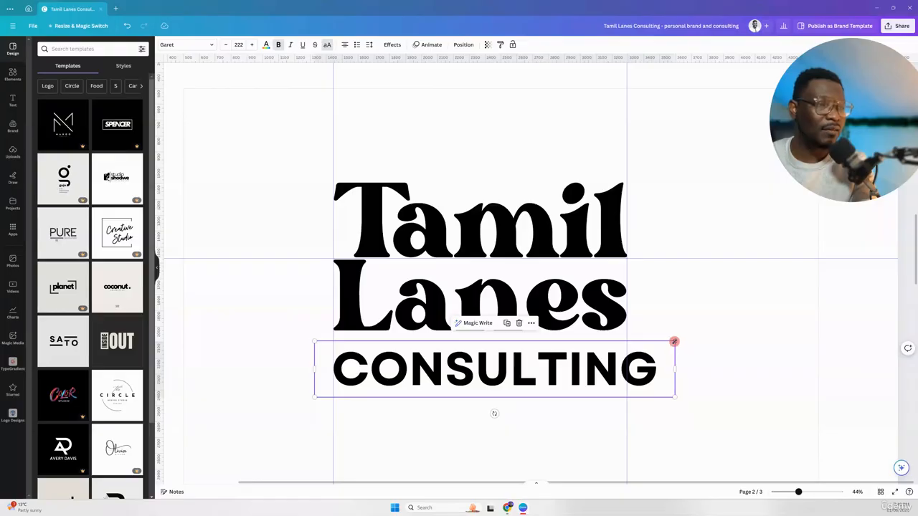
{"action": "left_click_drag", "start_coordinate": [674, 342], "coordinate": [641, 331]}
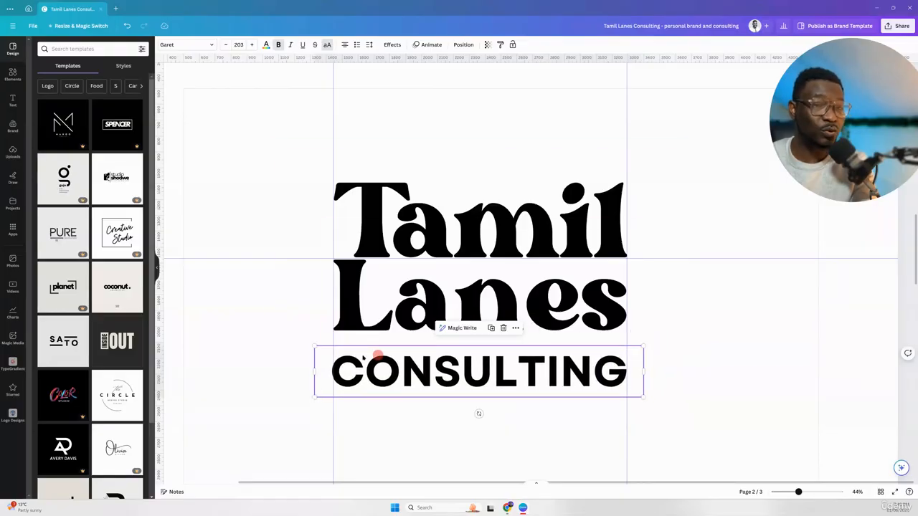
{"action": "left_click_drag", "start_coordinate": [313, 345], "coordinate": [315, 345]}
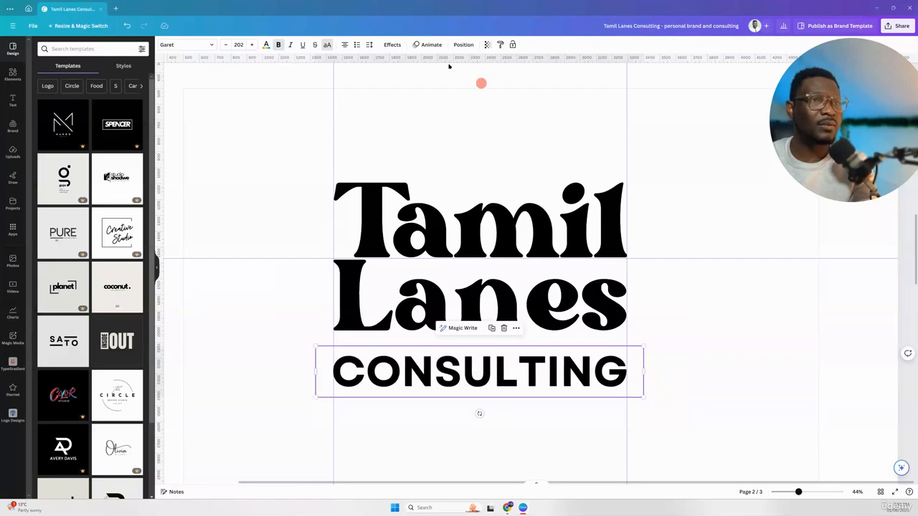
Step: Tighten the letter spacing of "CONSULTING" to -77
{"action": "left_click", "coordinate": [366, 44]}
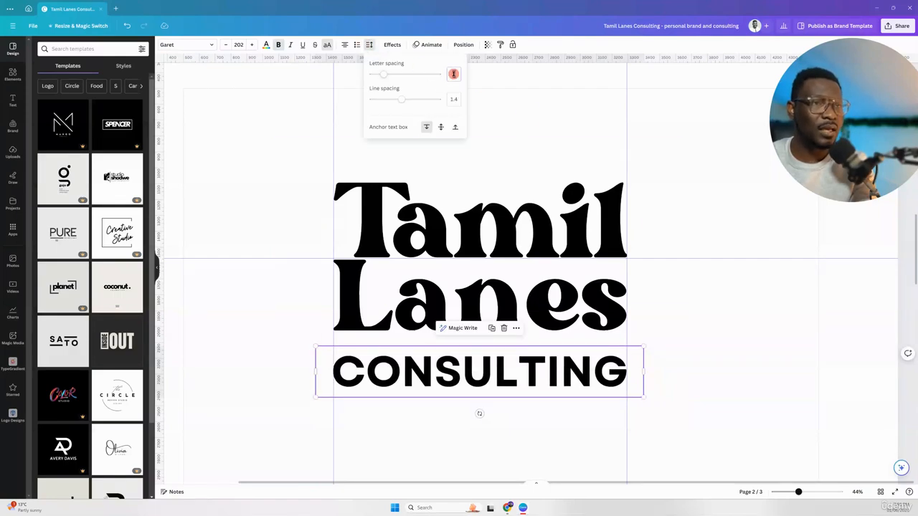
{"action": "key", "text": "Down"}
{"action": "key", "text": "Down"}
{"action": "key", "text": "Down"}
{"action": "key", "text": "Down"}
{"action": "key", "text": "Down"}
{"action": "key", "text": "Down"}
{"action": "key", "text": "Down"}
{"action": "key", "text": "Down"}
{"action": "key", "text": "Down"}
{"action": "key", "text": "Down"}
{"action": "key", "text": "Down"}
{"action": "key", "text": "Down"}
{"action": "key", "text": "Down"}
{"action": "key", "text": "Down"}
{"action": "key", "text": "Down"}
{"action": "key", "text": "Down"}
{"action": "key", "text": "Down"}
{"action": "key", "text": "Down"}
{"action": "key", "text": "Down"}
{"action": "key", "text": "Down"}
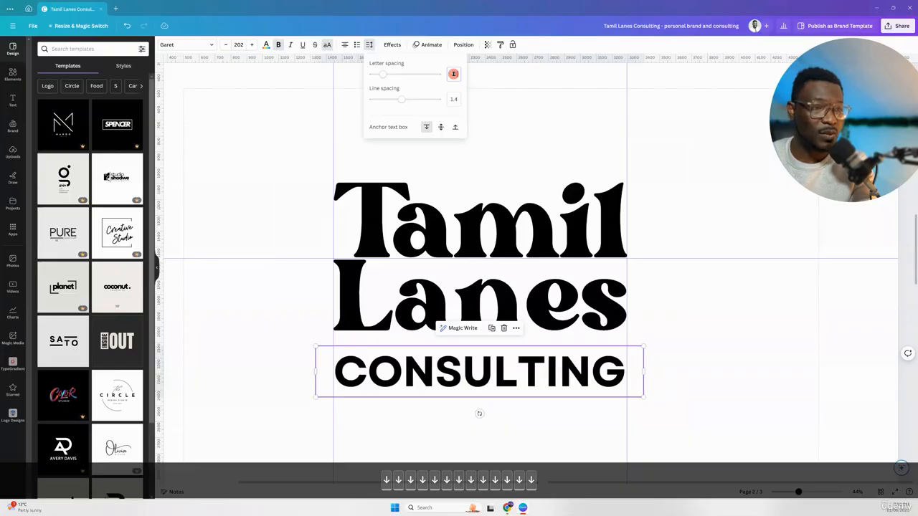
{"action": "key", "text": "Down"}
{"action": "key", "text": "Down"}
{"action": "key", "text": "Down"}
{"action": "key", "text": "Down"}
{"action": "key", "text": "Down"}
{"action": "key", "text": "Down"}
{"action": "key", "text": "Down"}
{"action": "key", "text": "Down"}
{"action": "key", "text": "Down"}
{"action": "key", "text": "Down"}
{"action": "key", "text": "Down"}
{"action": "key", "text": "Down"}
{"action": "key", "text": "Down"}
{"action": "key", "text": "Down"}
{"action": "key", "text": "Down"}
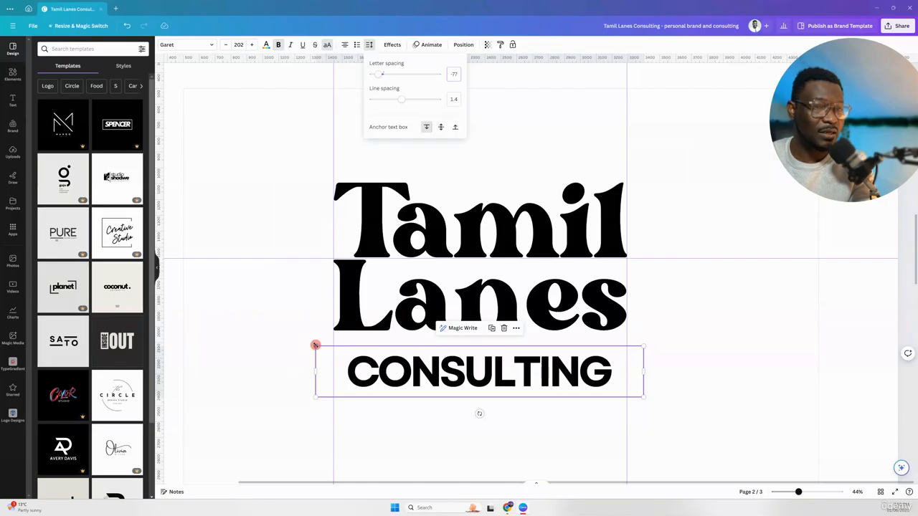
Step: Enlarge the tightened "CONSULTING" on both sides until it spans the width between the two vertical guides
{"action": "left_click_drag", "start_coordinate": [315, 345], "coordinate": [300, 342]}
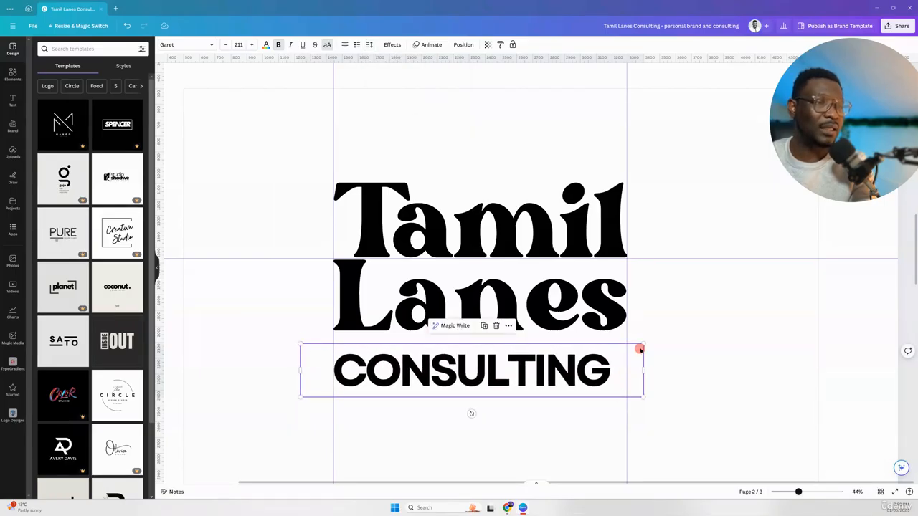
{"action": "left_click_drag", "start_coordinate": [640, 349], "coordinate": [660, 340]}
{"action": "left_click", "coordinate": [711, 300]}
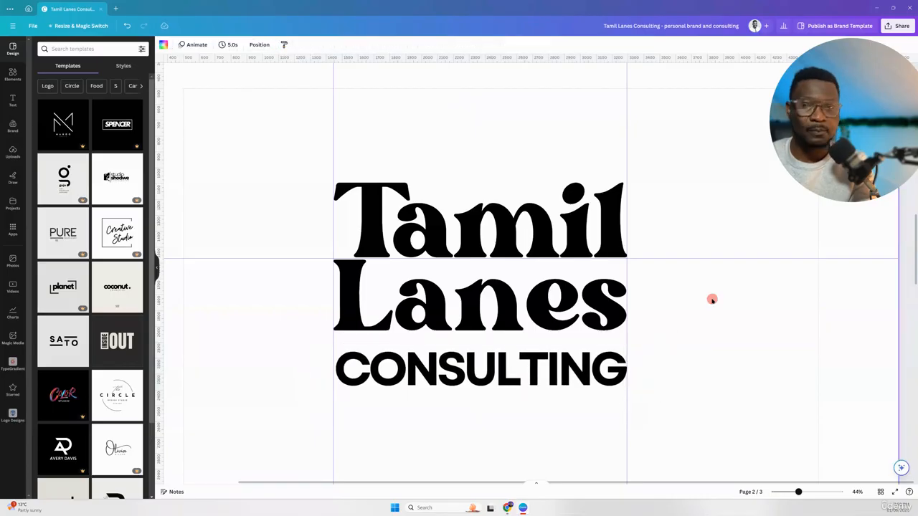
Step: Select all three logo words on page 2, enlarge them together and centre them on the page
{"action": "scroll", "coordinate": [284, 319], "scroll_direction": "down", "scroll_amount": 5}
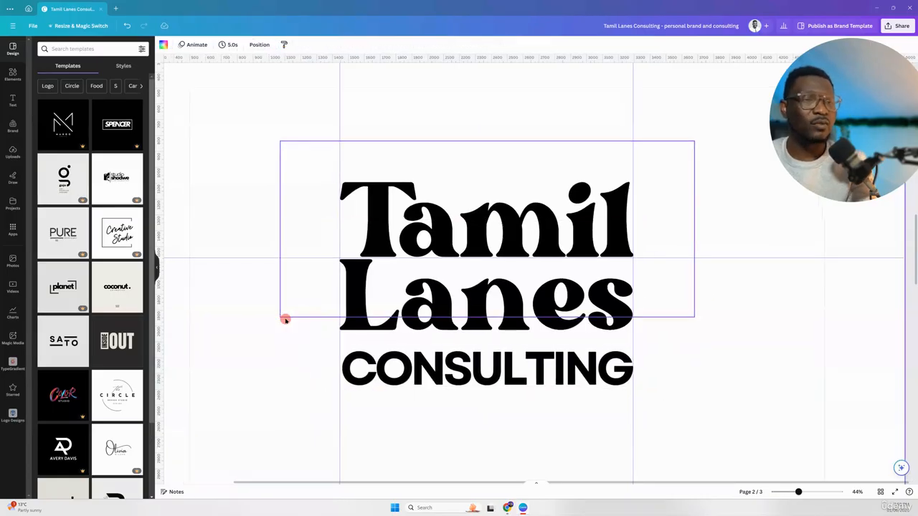
{"action": "scroll", "coordinate": [285, 318], "scroll_direction": "down", "scroll_amount": 1}
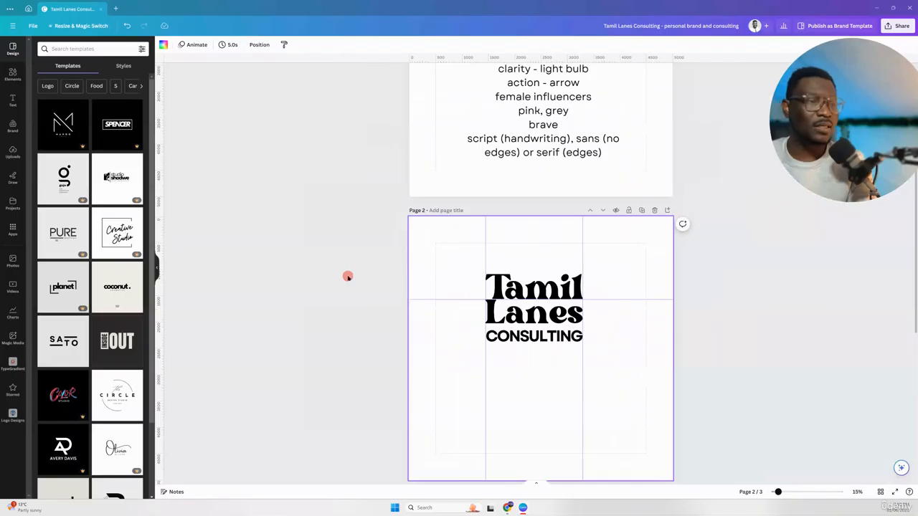
{"action": "scroll", "coordinate": [348, 277], "scroll_direction": "down", "scroll_amount": 1}
{"action": "left_click_drag", "start_coordinate": [385, 225], "coordinate": [669, 399]}
{"action": "left_click_drag", "start_coordinate": [602, 347], "coordinate": [582, 328]}
{"action": "left_click", "coordinate": [336, 321]}
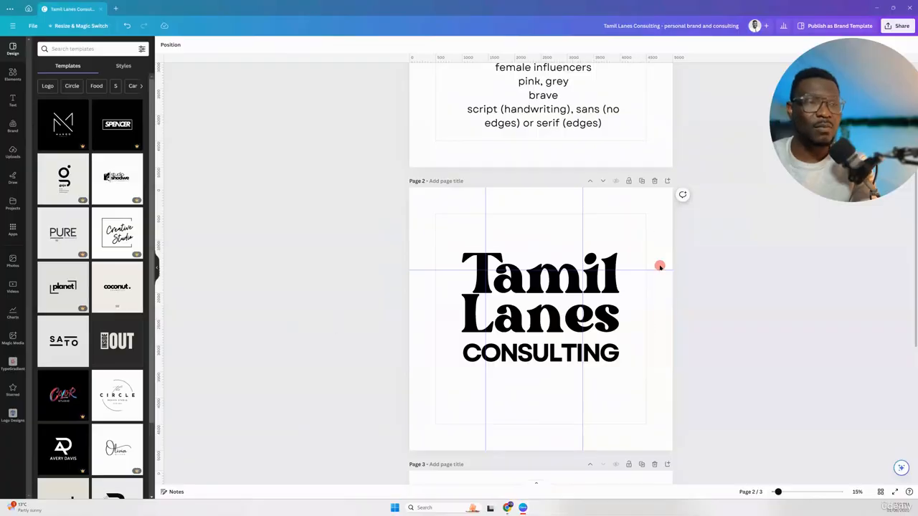
Step: Add a circle shape to page 2 and move it above the end of "Tamil"
{"action": "scroll", "coordinate": [566, 272], "scroll_direction": "up", "scroll_amount": 3}
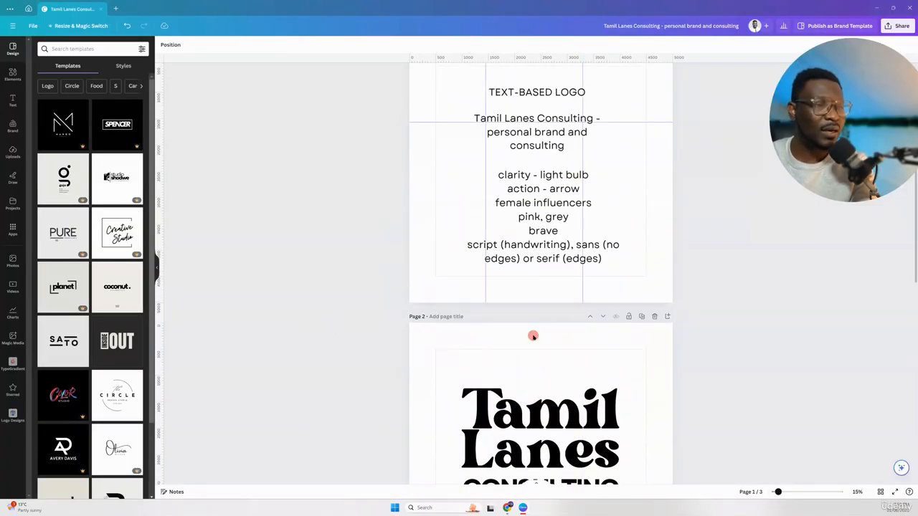
{"action": "scroll", "coordinate": [531, 334], "scroll_direction": "down", "scroll_amount": 2}
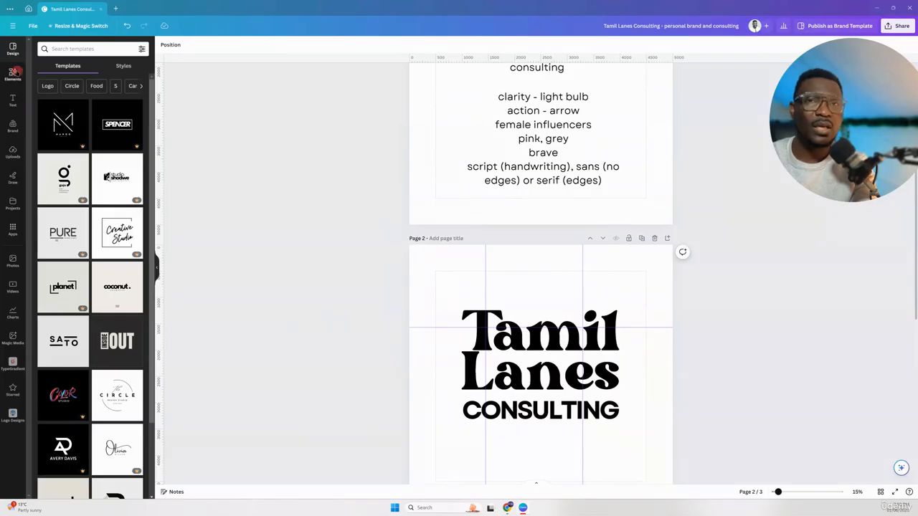
{"action": "left_click", "coordinate": [13, 74]}
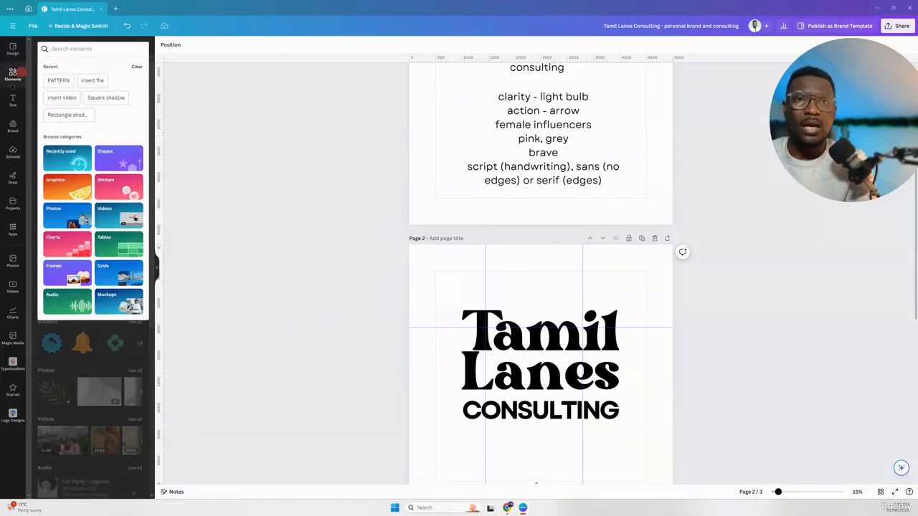
{"action": "left_click", "coordinate": [14, 74]}
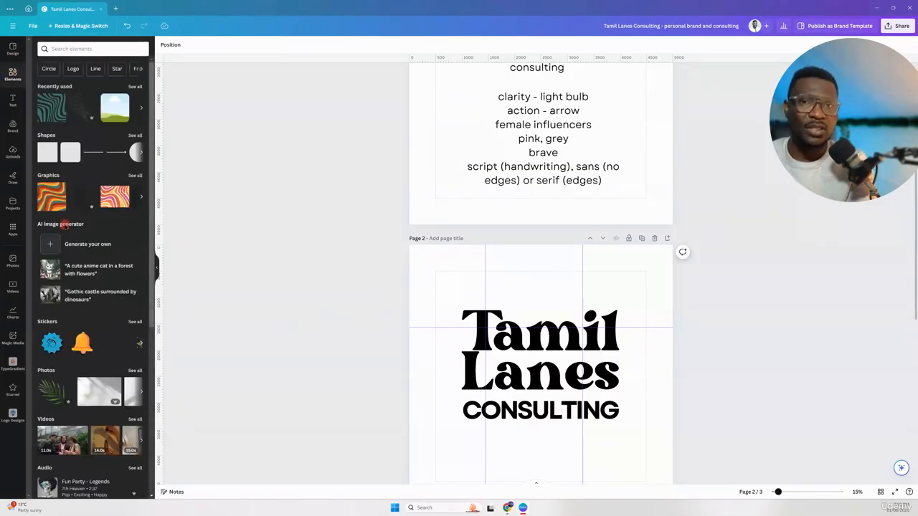
{"action": "left_click", "coordinate": [136, 152]}
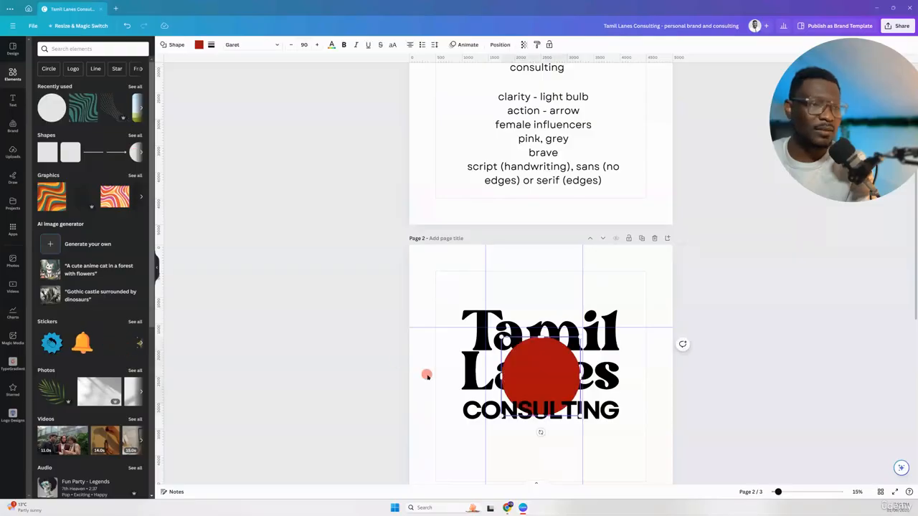
{"action": "left_click", "coordinate": [344, 354]}
{"action": "left_click_drag", "start_coordinate": [558, 376], "coordinate": [600, 296]}
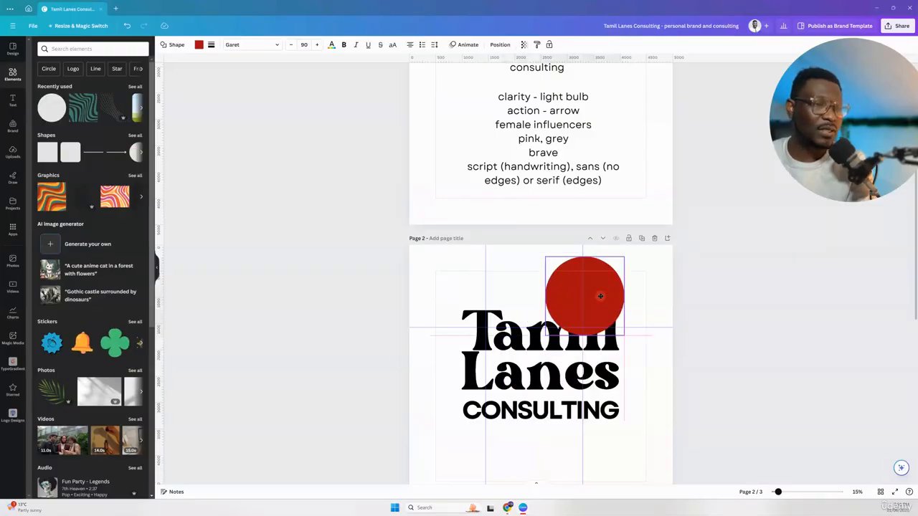
Step: Shrink the red circle to slightly larger than the dot of the "i" in "Tamil" and place it over that dot
{"action": "scroll", "coordinate": [566, 272], "scroll_direction": "up", "scroll_amount": 5, "text": "ctrl"}
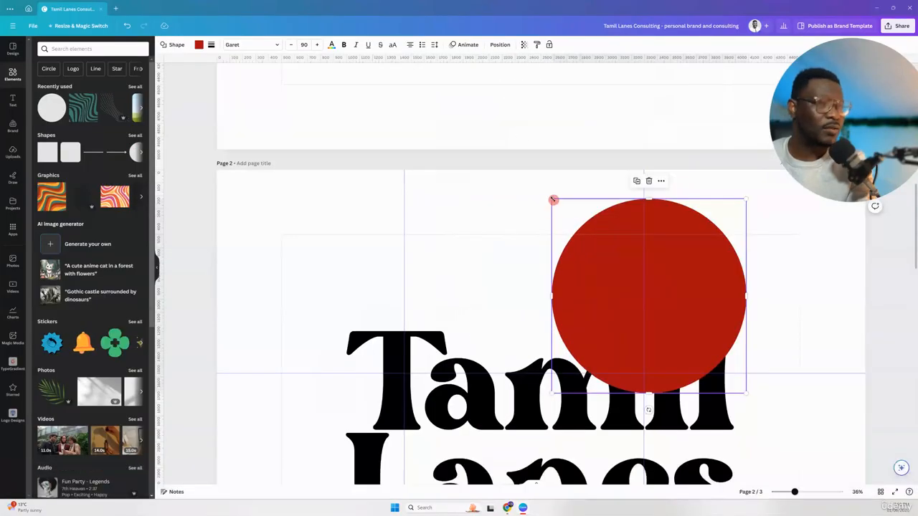
{"action": "left_click_drag", "start_coordinate": [550, 197], "coordinate": [709, 328]}
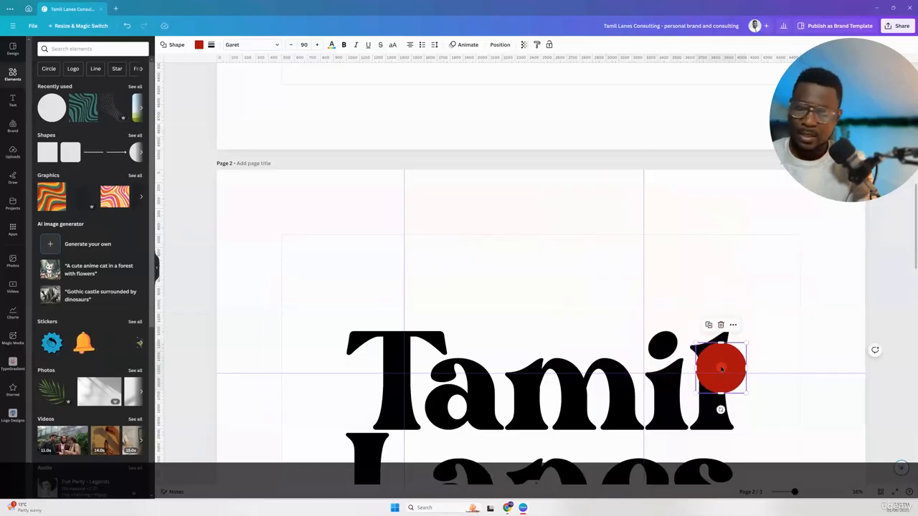
{"action": "left_click_drag", "start_coordinate": [716, 368], "coordinate": [656, 339]}
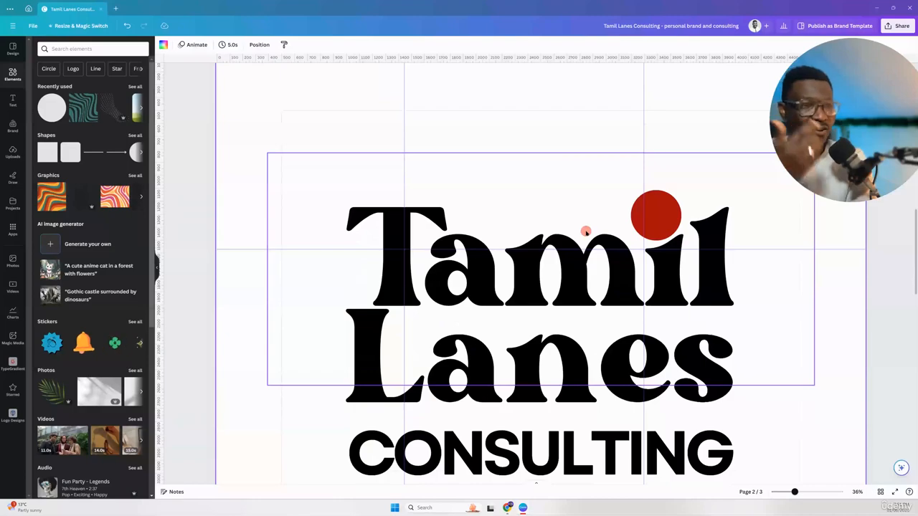
Step: Nudge the red circle up and slightly left to sit just above the stem of the "i" in "Tamil"
{"action": "left_click", "coordinate": [672, 216]}
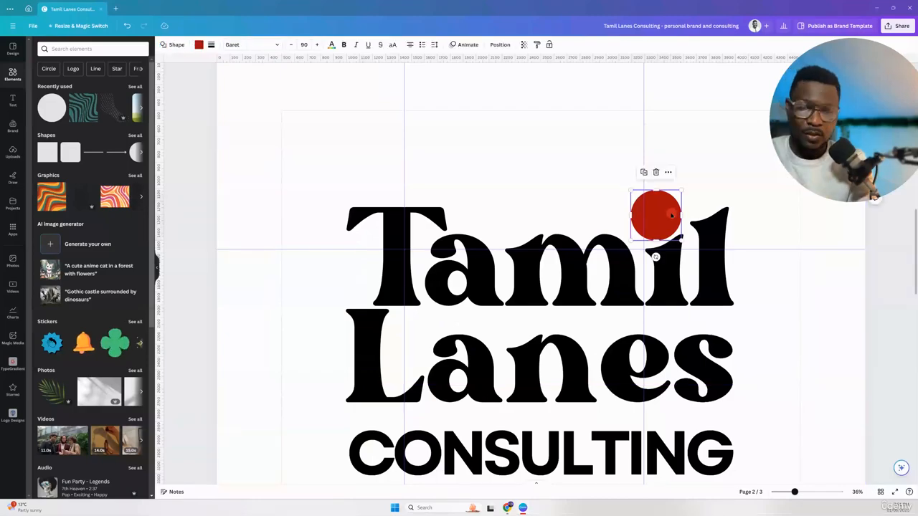
{"action": "key", "text": "Up"}
{"action": "key", "text": "Up"}
{"action": "key", "text": "Up"}
{"action": "key", "text": "Up"}
{"action": "key", "text": "Up"}
{"action": "key", "text": "Up"}
{"action": "key", "text": "Up"}
{"action": "key", "text": "Up"}
{"action": "key", "text": "Up"}
{"action": "key", "text": "Up"}
{"action": "key", "text": "Up"}
{"action": "key", "text": "Up"}
{"action": "key", "text": "Up"}
{"action": "key", "text": "Up"}
{"action": "key", "text": "Up"}
{"action": "key", "text": "Up"}
{"action": "key", "text": "Up"}
{"action": "key", "text": "Up"}
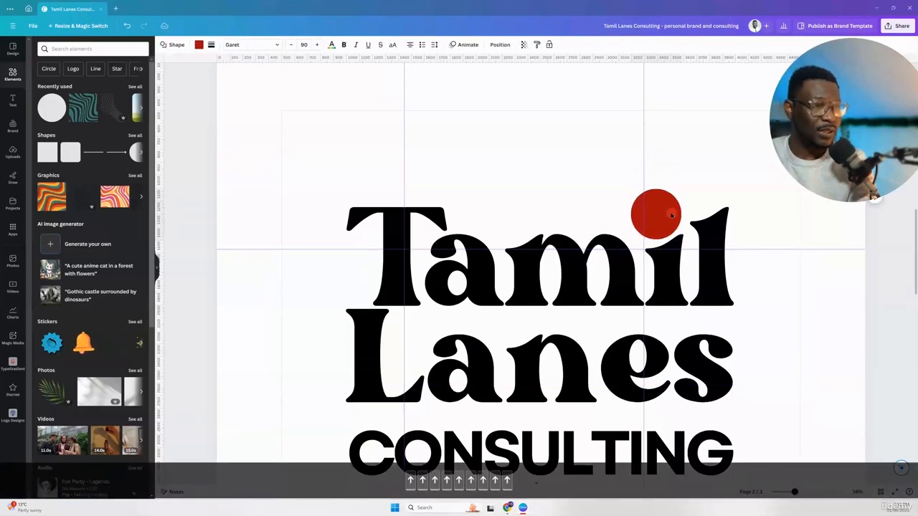
{"action": "key", "text": "Up"}
{"action": "key", "text": "Up"}
{"action": "key", "text": "Up"}
{"action": "key", "text": "Up"}
{"action": "key", "text": "Up"}
{"action": "key", "text": "Up"}
{"action": "key", "text": "Up"}
{"action": "key", "text": "Up"}
{"action": "key", "text": "Up"}
{"action": "key", "text": "Up"}
{"action": "key", "text": "Up"}
{"action": "key", "text": "Up"}
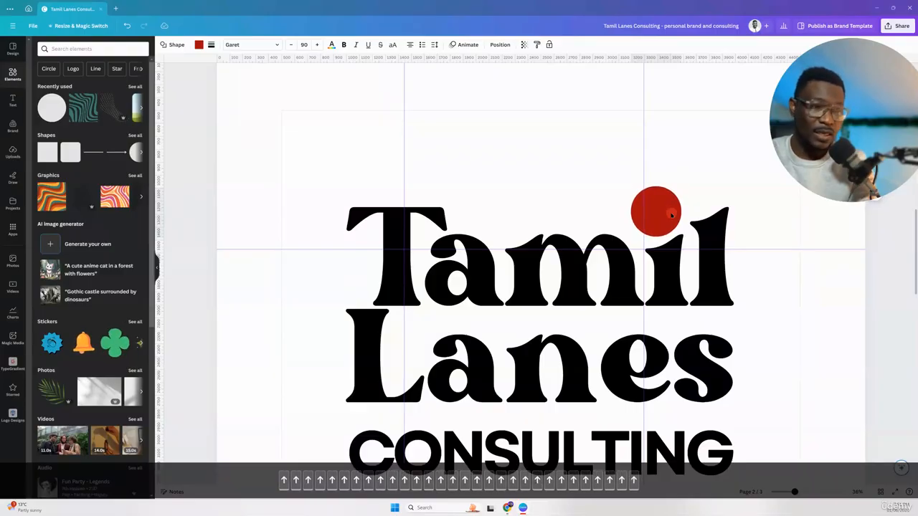
{"action": "key", "text": "Left"}
{"action": "key", "text": "Left"}
{"action": "key", "text": "Left"}
{"action": "key", "text": "Left"}
{"action": "key", "text": "Left"}
{"action": "key", "text": "Left"}
{"action": "key", "text": "Up"}
{"action": "key", "text": "Up"}
{"action": "key", "text": "Up"}
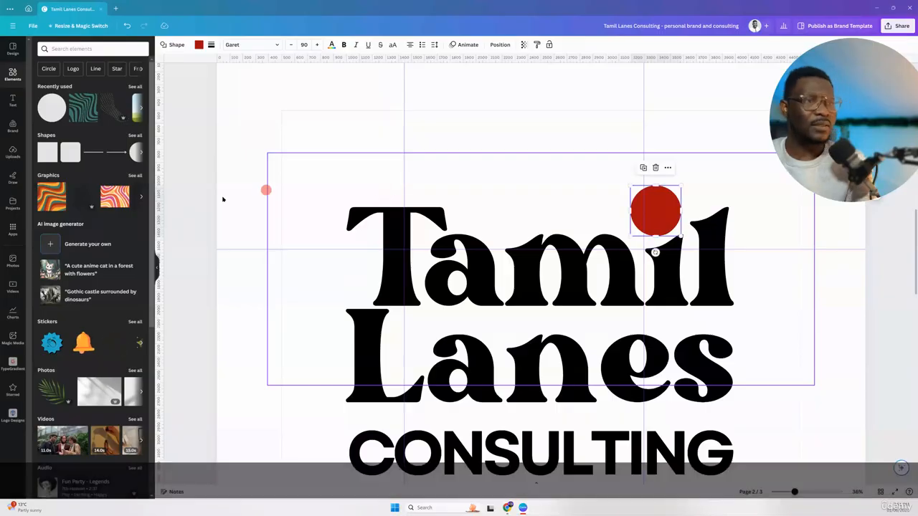
{"action": "left_click", "coordinate": [185, 201]}
Step: Shift "Lanes" right and scale it to a font size of about 991, aligning its right edge with "Tamil" using the right vertical guide
{"action": "scroll", "coordinate": [185, 203], "scroll_direction": "down", "scroll_amount": 5}
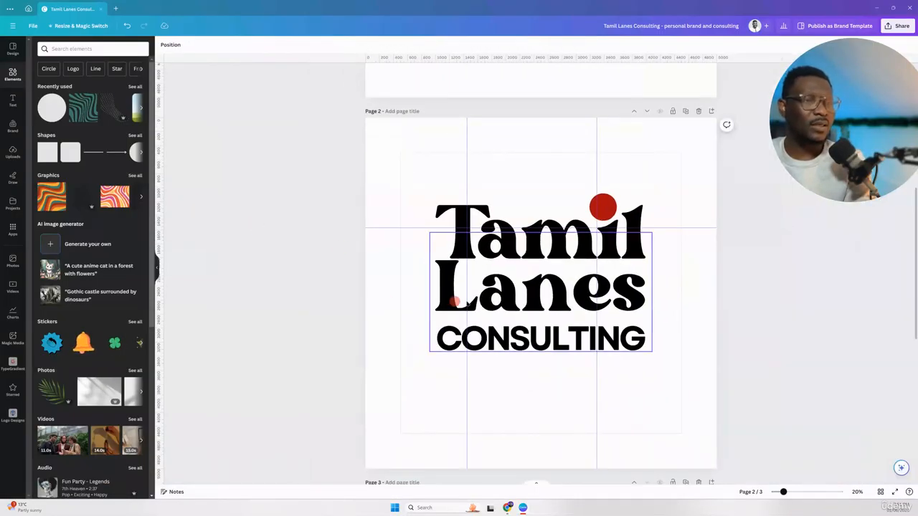
{"action": "left_click", "coordinate": [520, 291]}
{"action": "left_click_drag", "start_coordinate": [520, 291], "coordinate": [535, 292]}
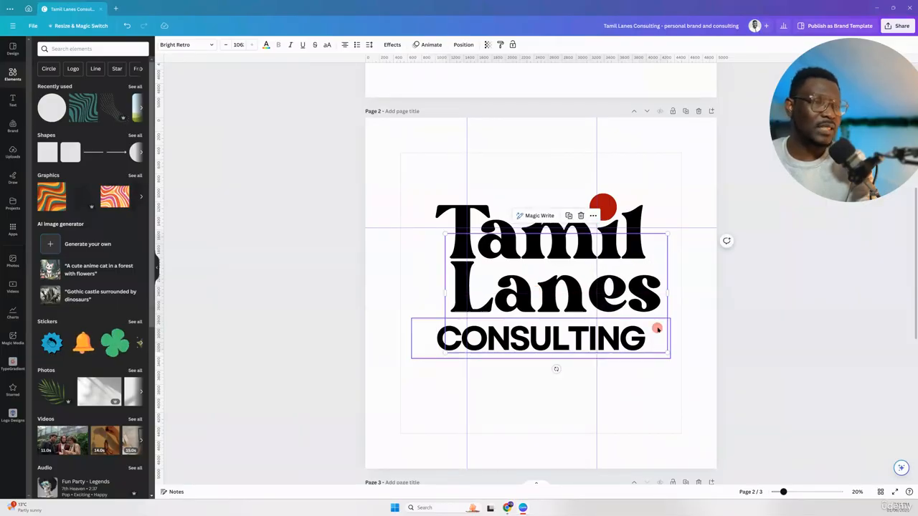
{"action": "left_click_drag", "start_coordinate": [664, 349], "coordinate": [656, 333]}
{"action": "left_click_drag", "start_coordinate": [596, 378], "coordinate": [645, 363]}
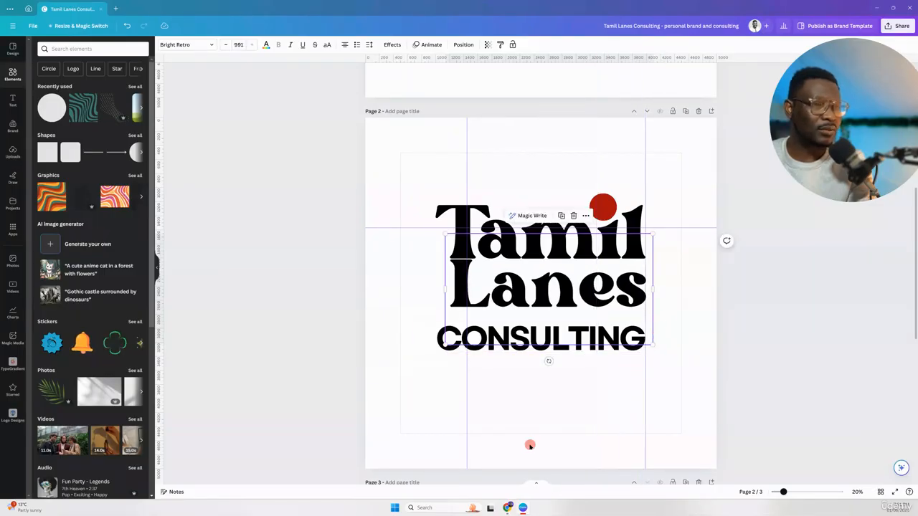
Step: Move "CONSULTING" up and right to sit tightly beneath the shifted "Lanes"
{"action": "left_click_drag", "start_coordinate": [447, 352], "coordinate": [458, 338]}
{"action": "scroll", "coordinate": [526, 346], "scroll_direction": "down", "scroll_amount": 4, "text": "ctrl"}
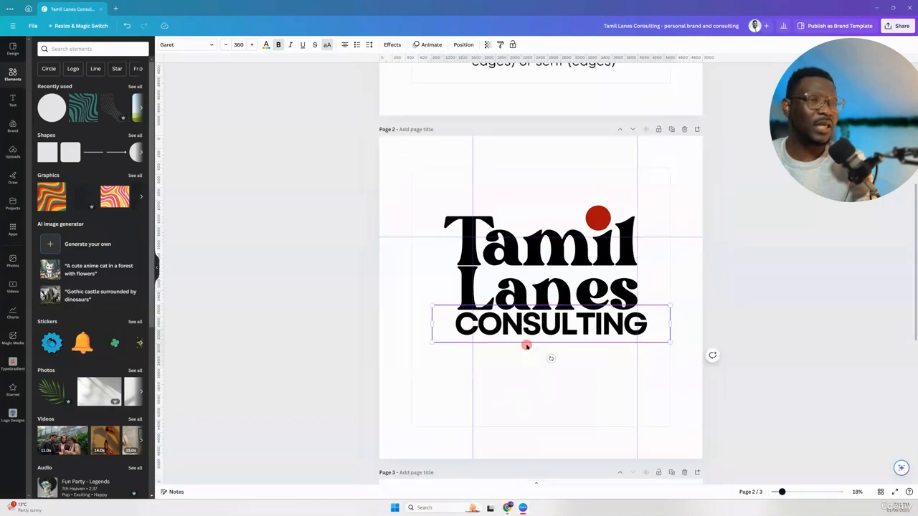
{"action": "left_click", "coordinate": [629, 364]}
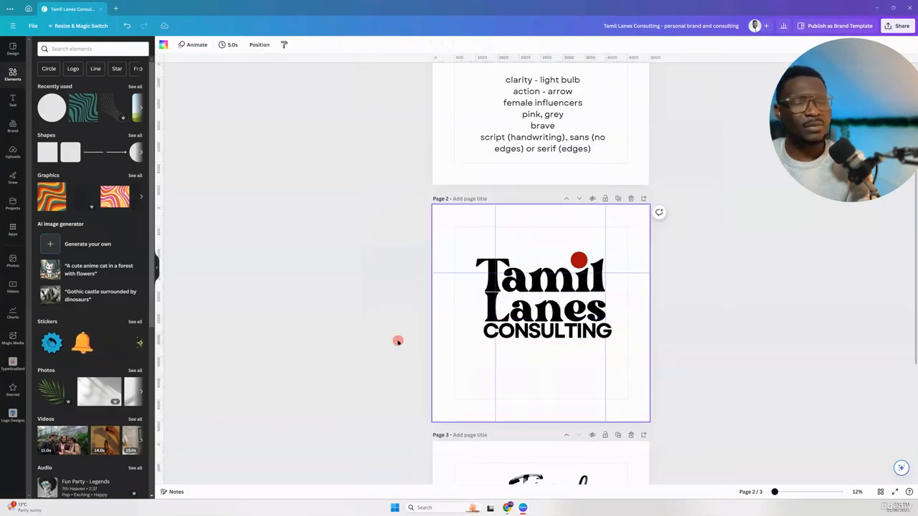